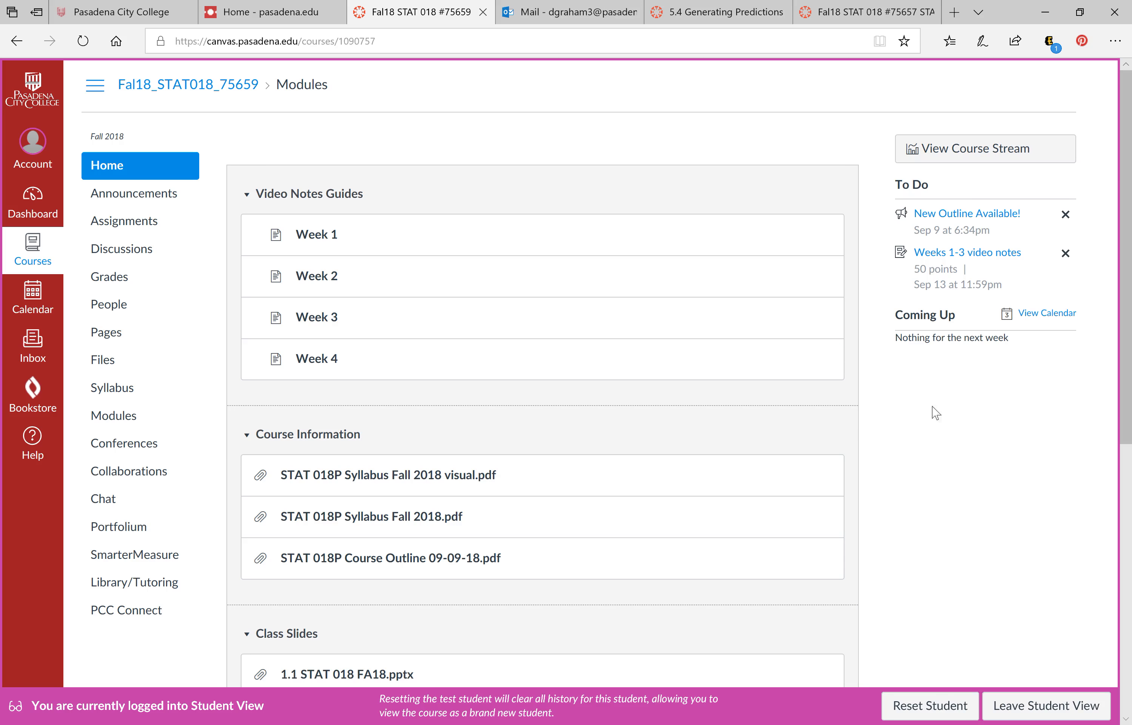
# Find classdata_finger.sav in the course's Data module and open its download page
pyautogui.scroll(-10, 771, 399)
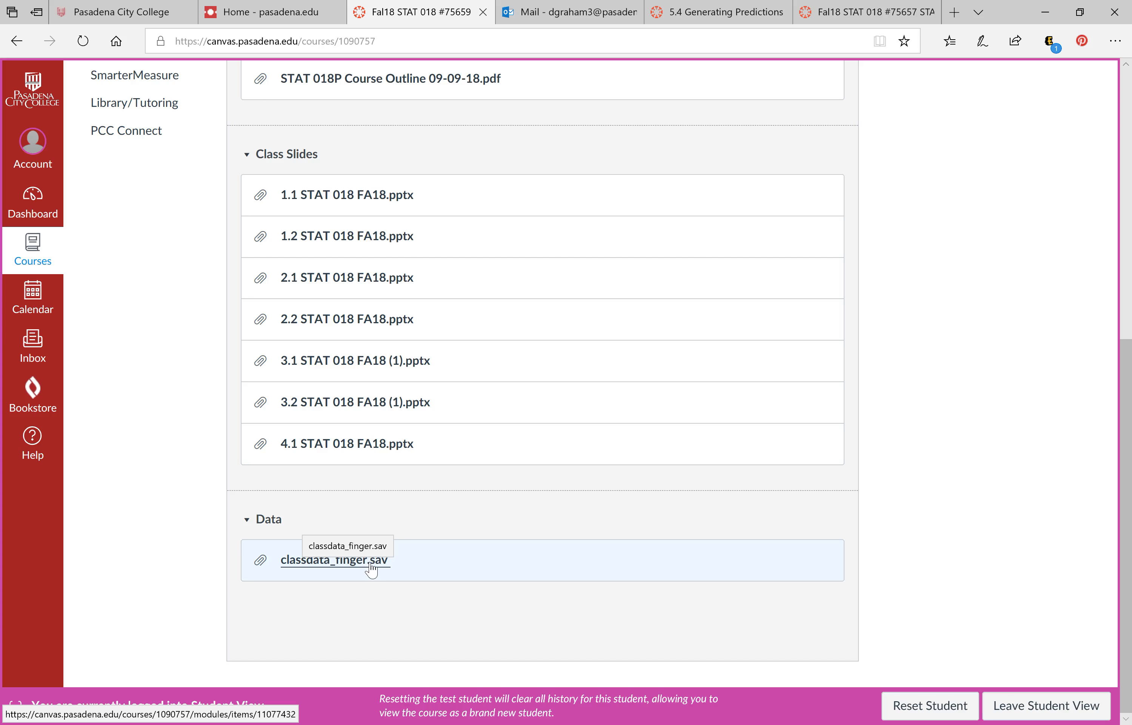
pyautogui.scroll(5, 551, 443)
pyautogui.scroll(5, 551, 444)
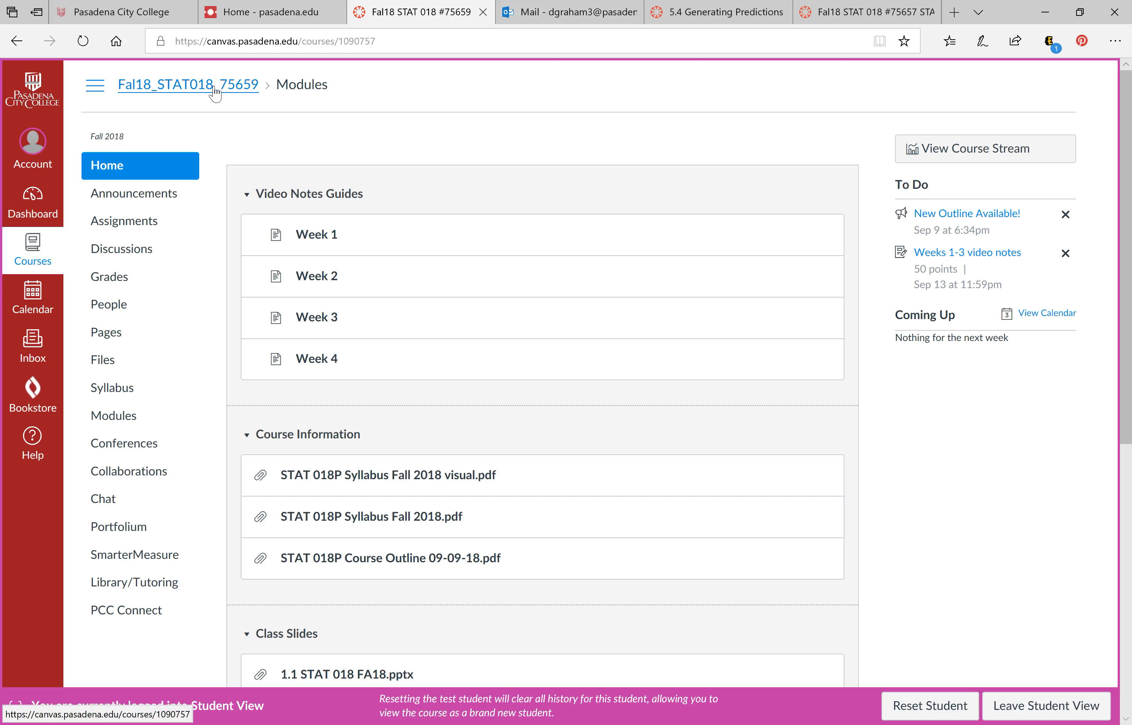
pyautogui.moveTo(392, 141); pyautogui.dragTo(387, 308)
pyautogui.scroll(-3, 387, 310)
pyautogui.scroll(-7, 391, 312)
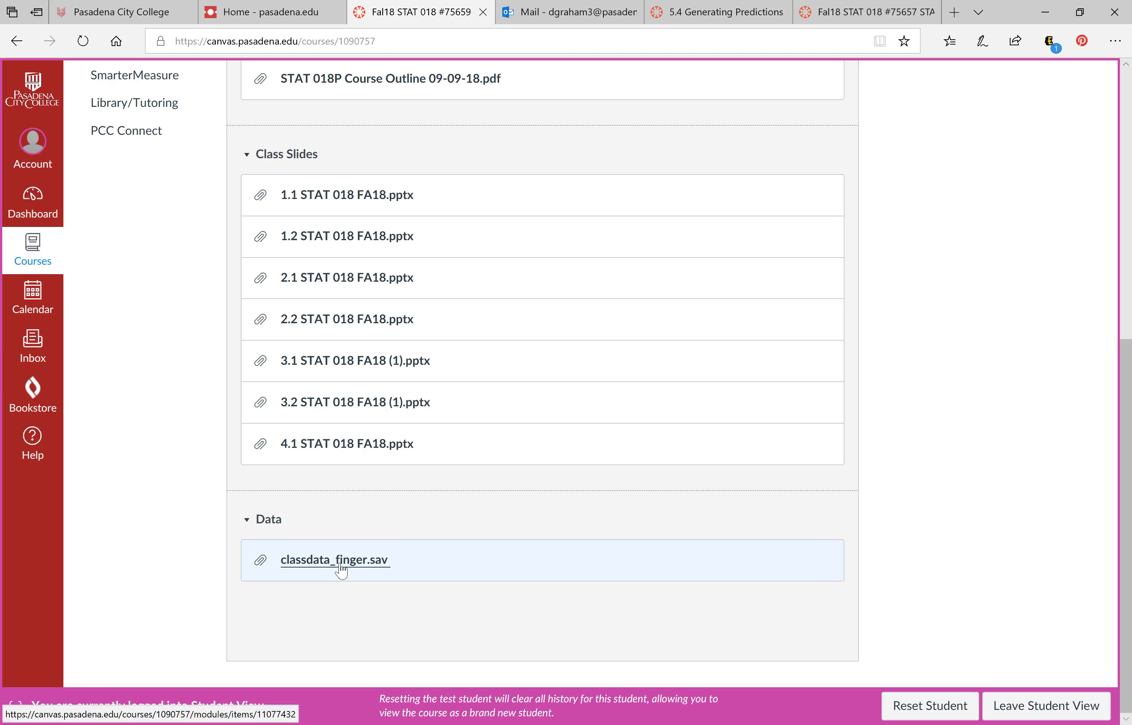
pyautogui.click(340, 570)
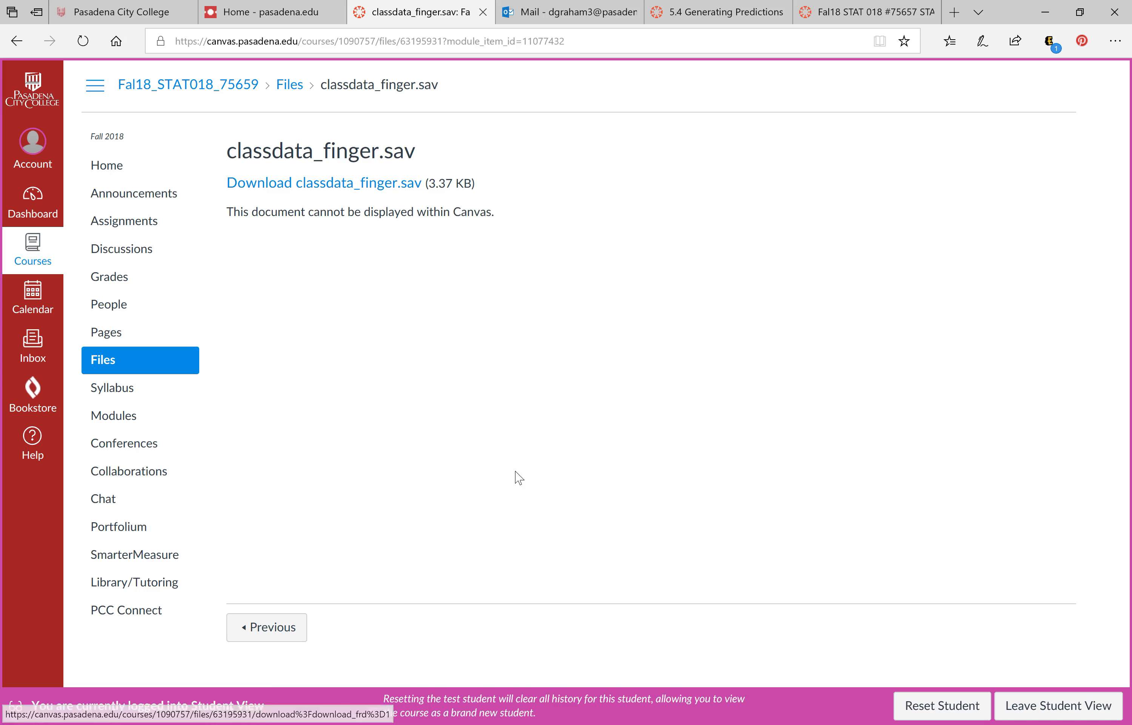
pyautogui.click(576, 723)
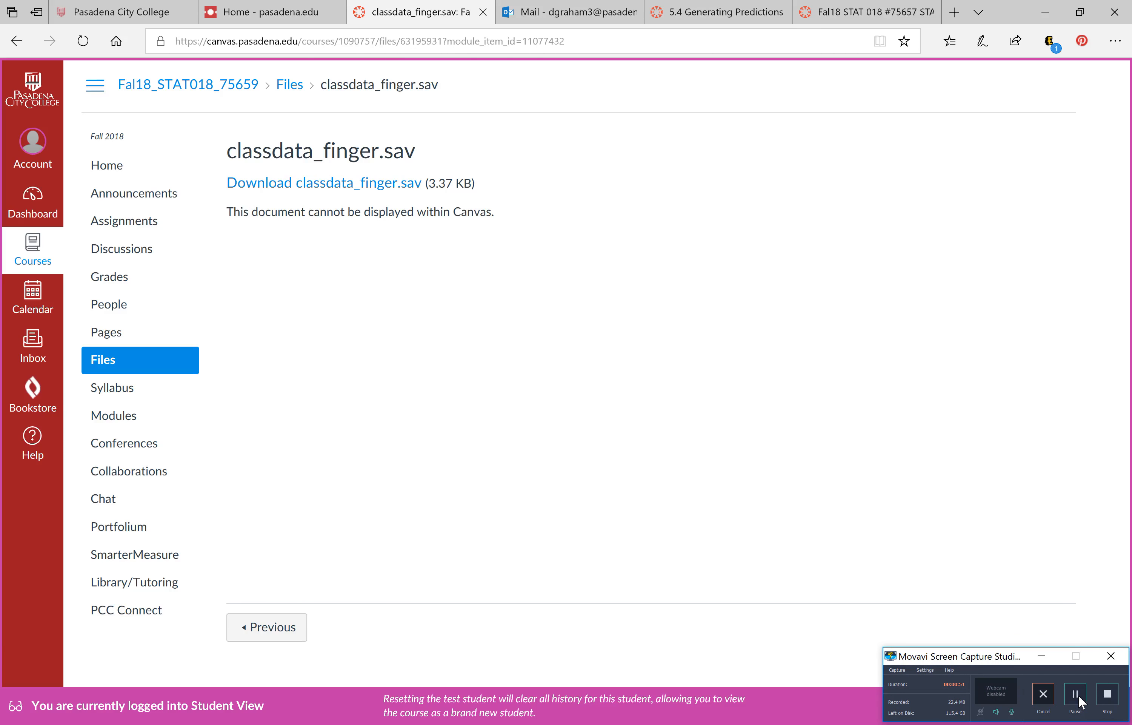
pyautogui.click(1075, 694)
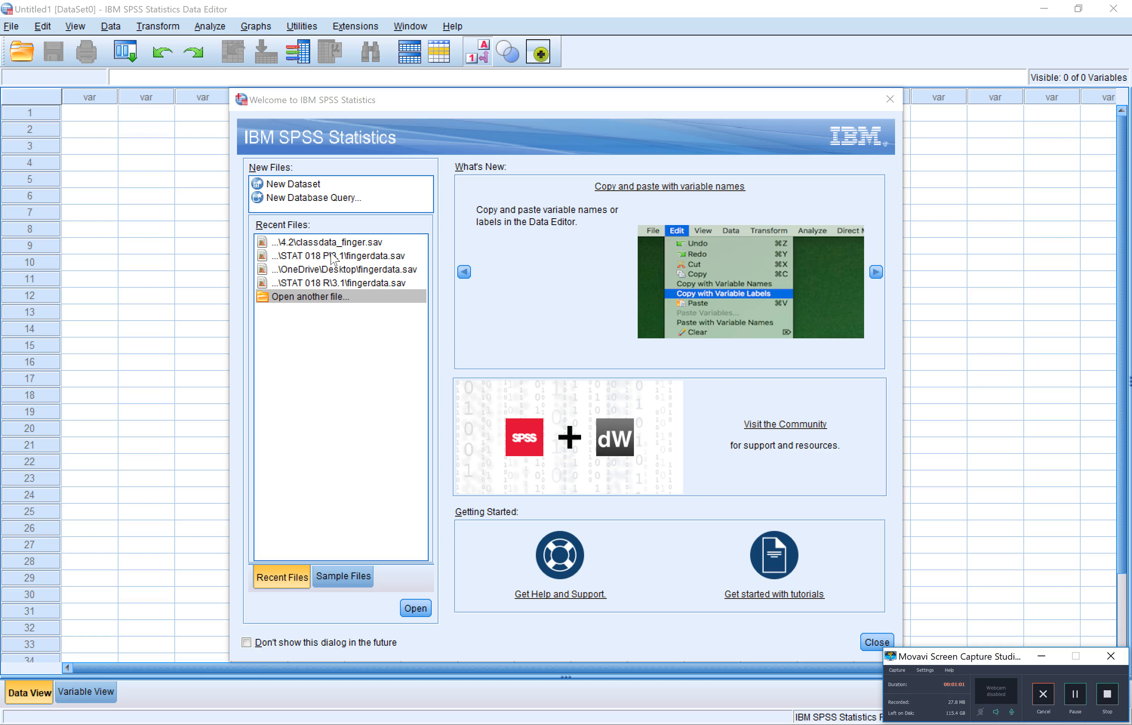
# In SPSS Statistics, open classdata_finger.sav from the Desktop and check the output log before returning to the data
pyautogui.click(314, 297)
pyautogui.click(313, 300)
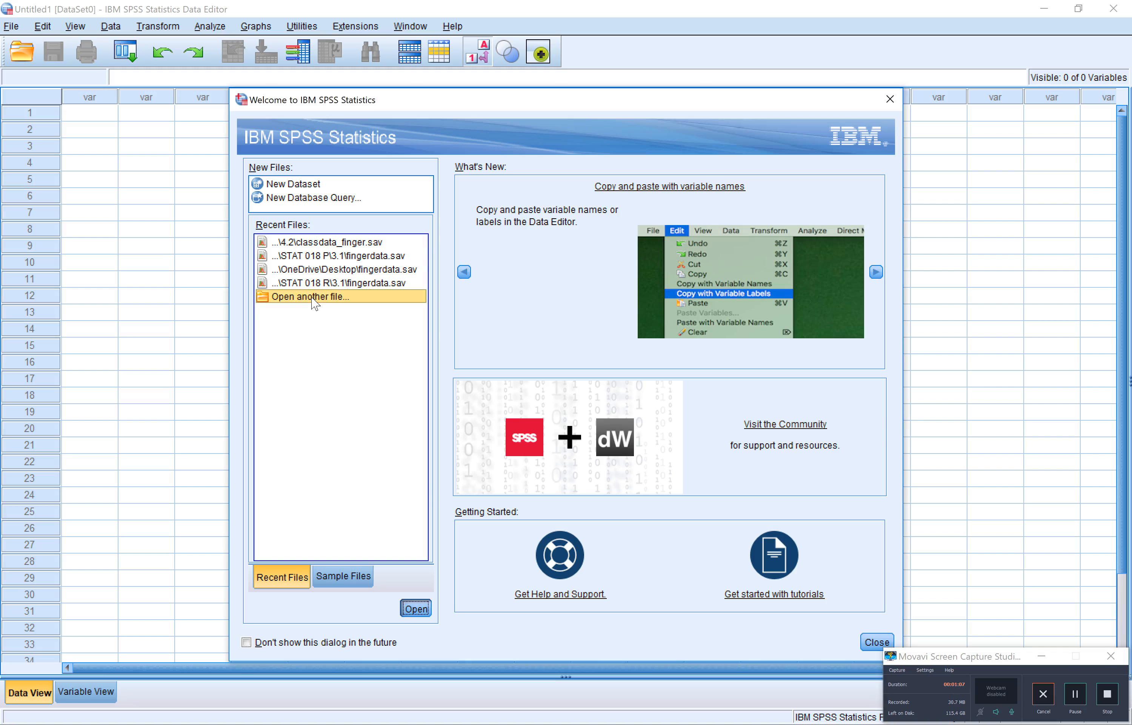
pyautogui.doubleClick(314, 298)
pyautogui.click(512, 250)
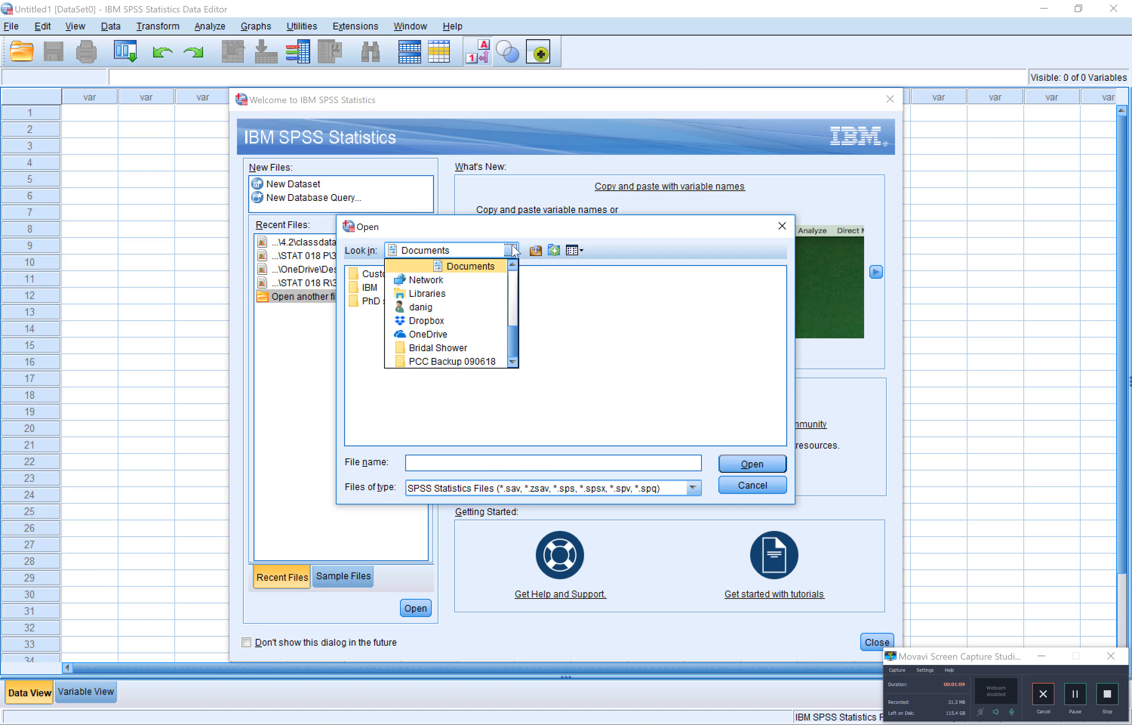
pyautogui.click(513, 294)
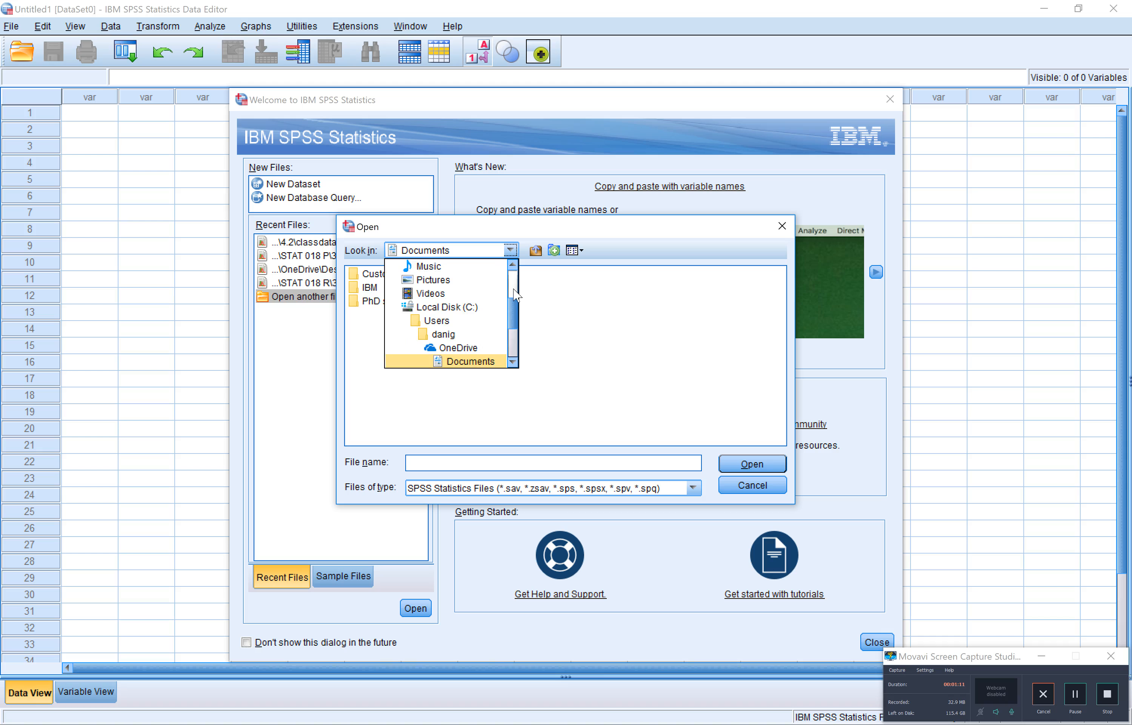
pyautogui.click(514, 292)
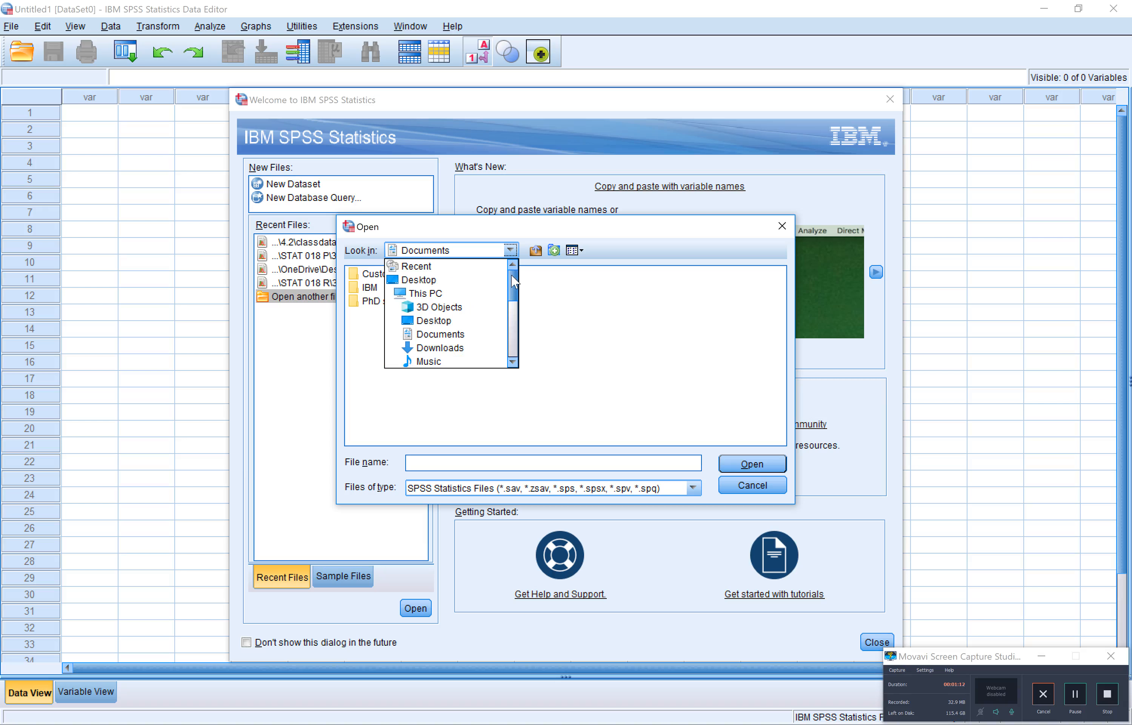
pyautogui.click(464, 283)
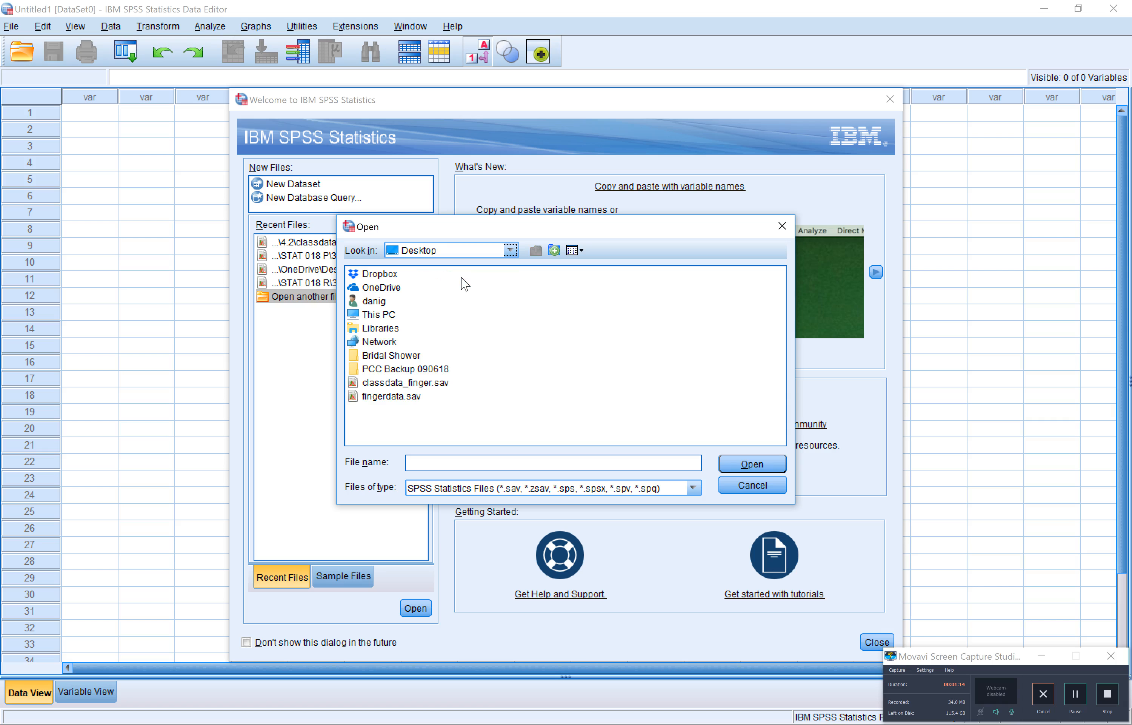
pyautogui.click(404, 383)
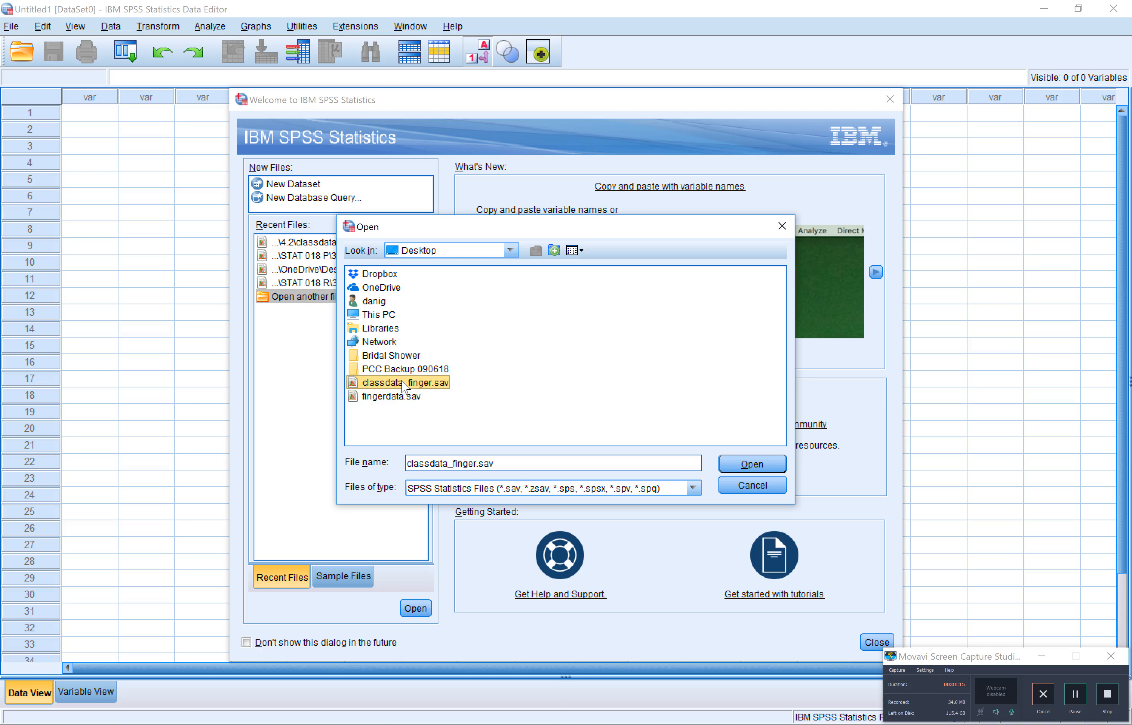
pyautogui.click(727, 468)
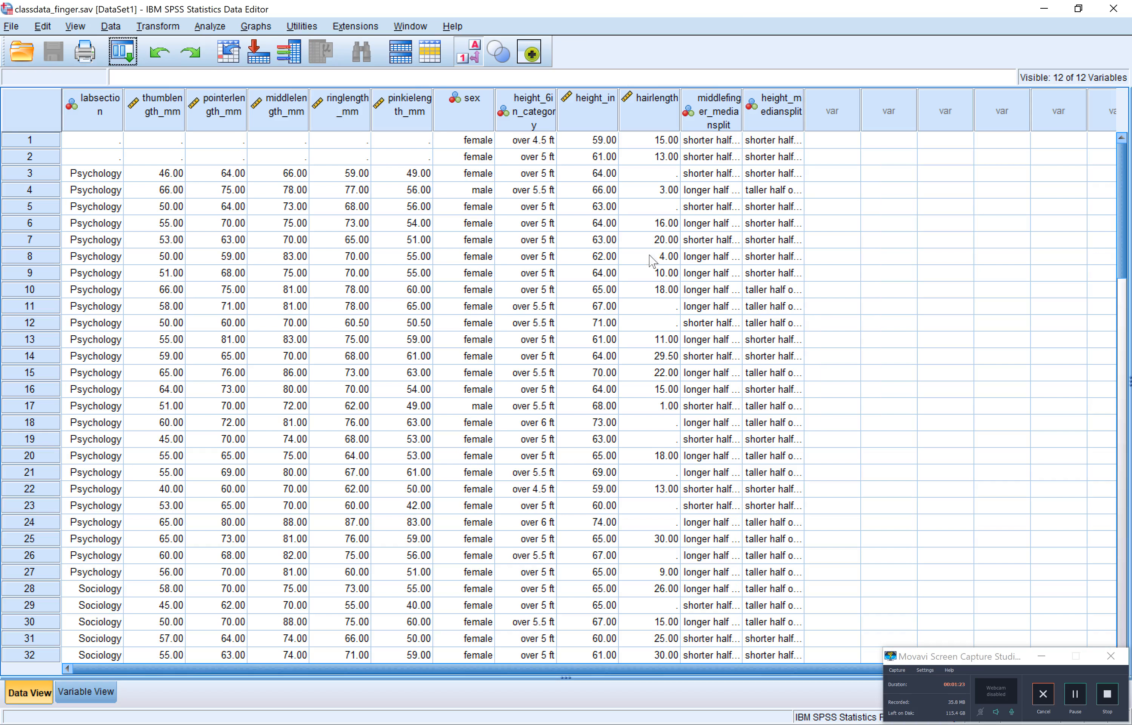
pyautogui.hotkey('alt', 'Tab')
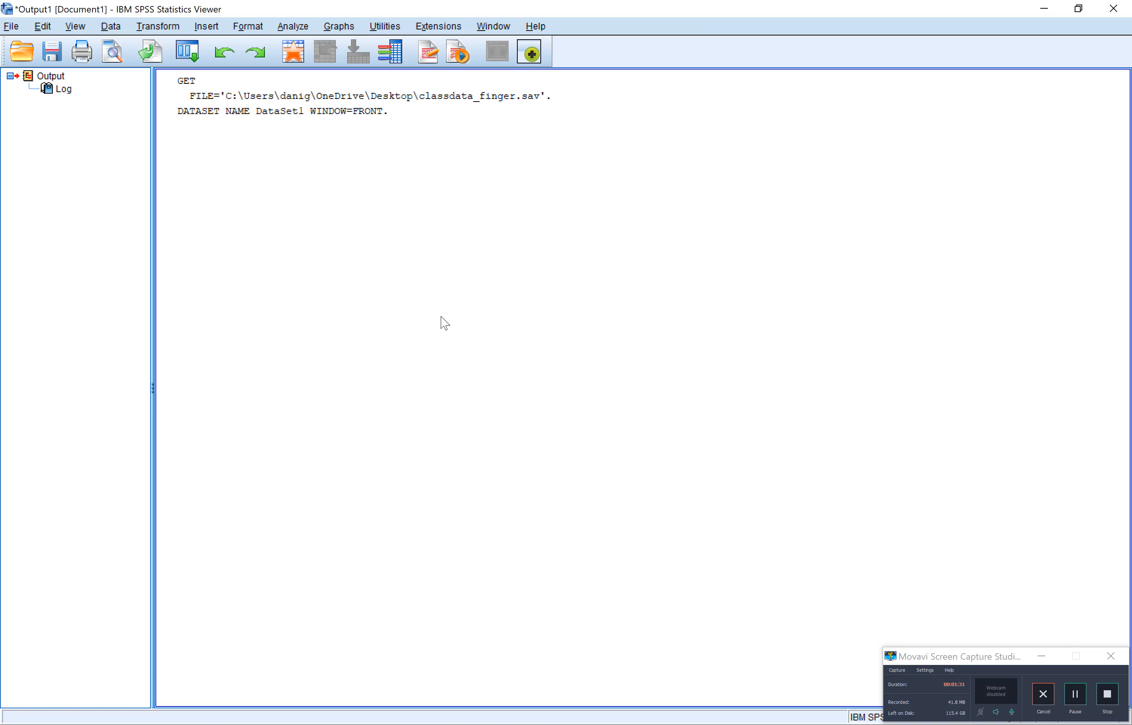
pyautogui.hotkey('alt', 'Tab')
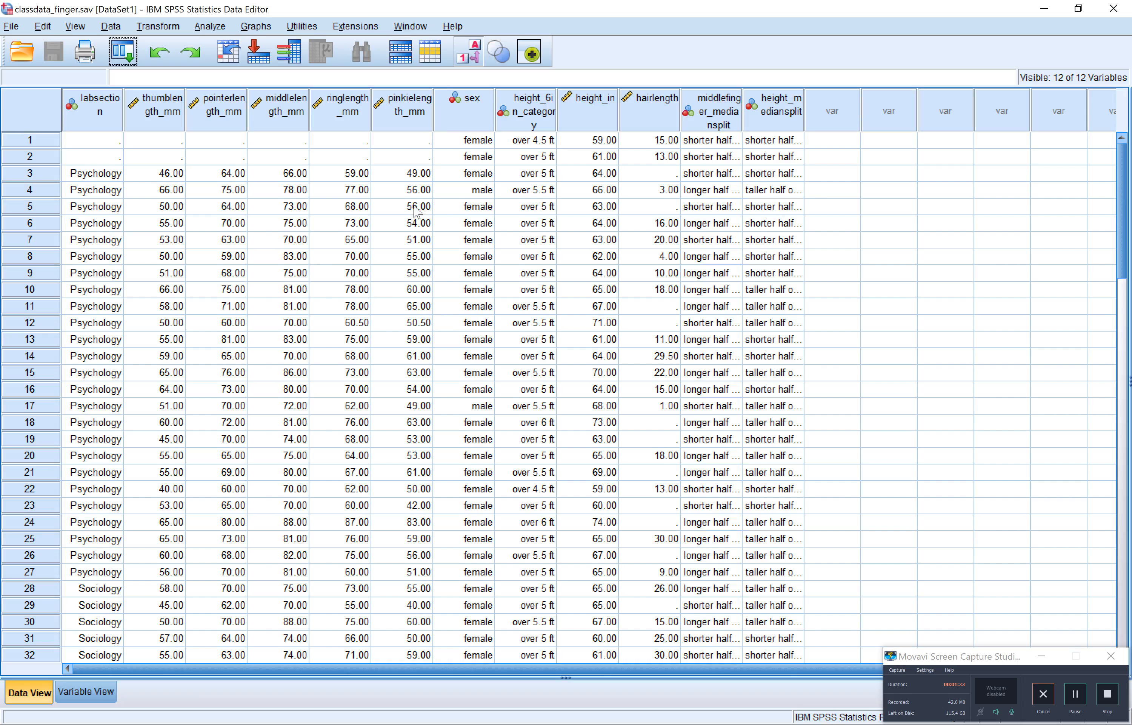
# Rename the labsection variable to major and return to the data values
pyautogui.doubleClick(99, 107)
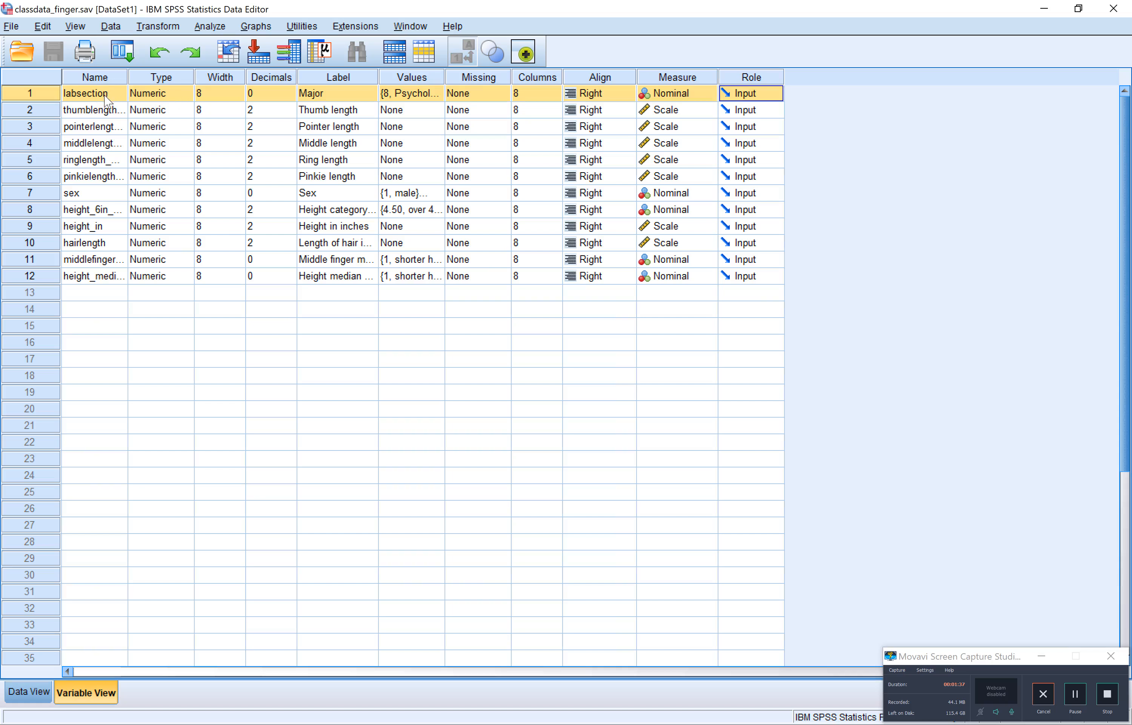
pyautogui.write('major')
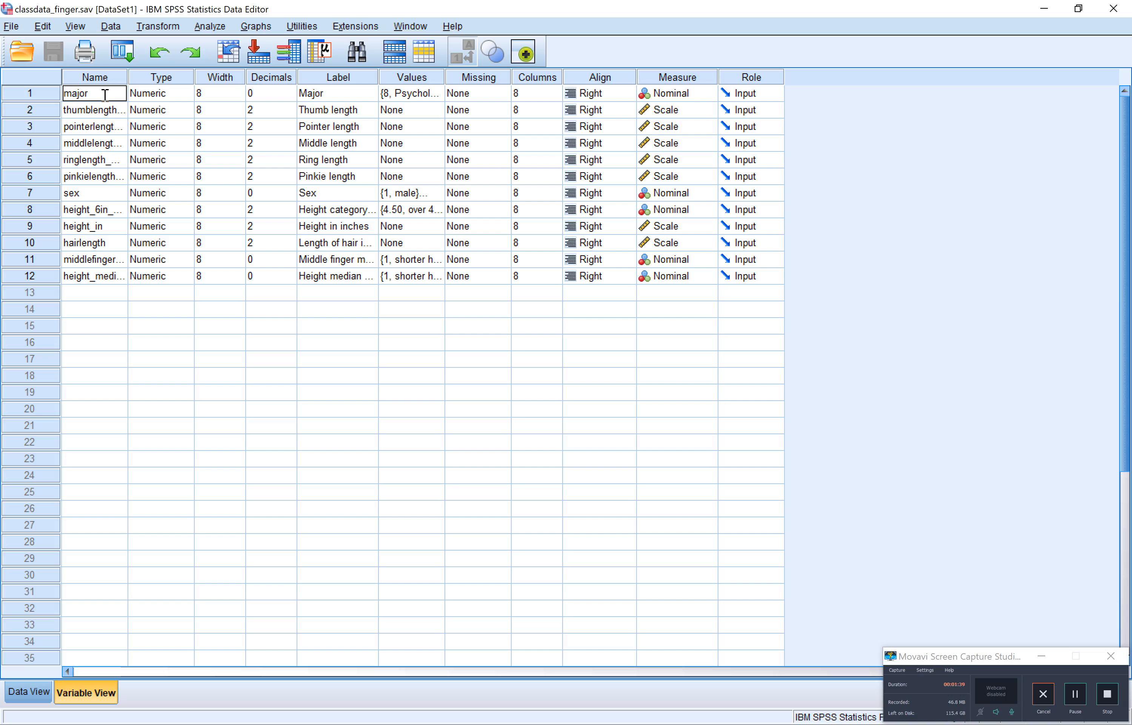
pyautogui.click(33, 695)
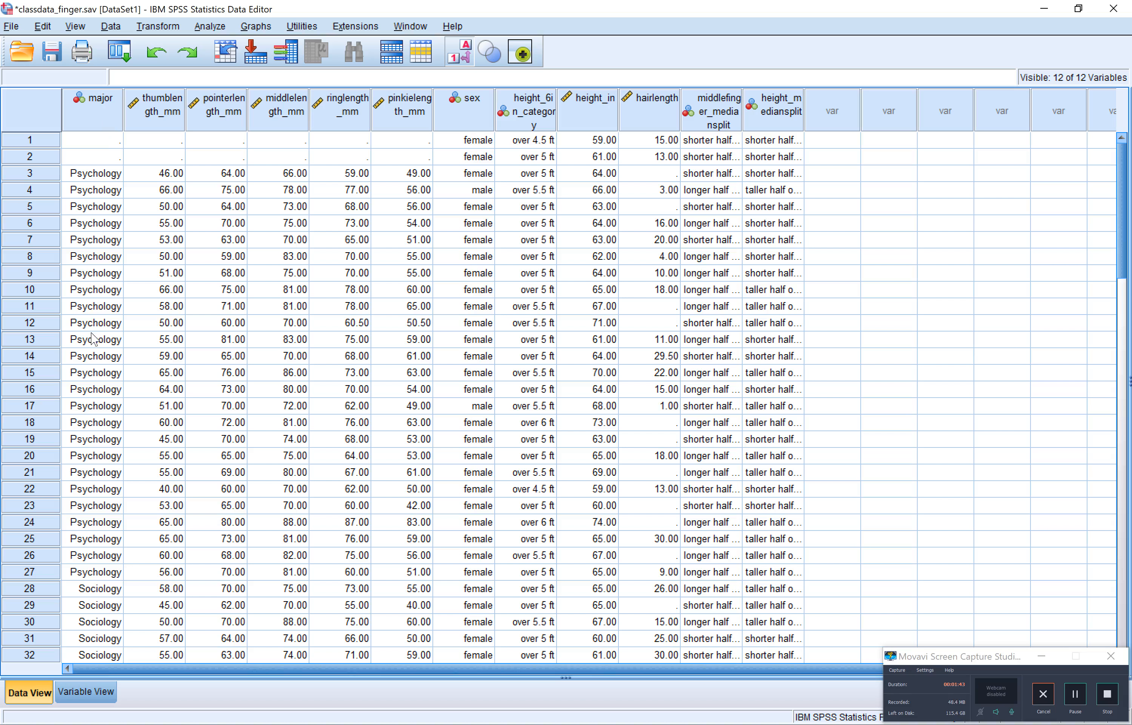
# Look through the values of the major column, the five finger-length columns and the sex column
pyautogui.scroll(-11, 93, 337)
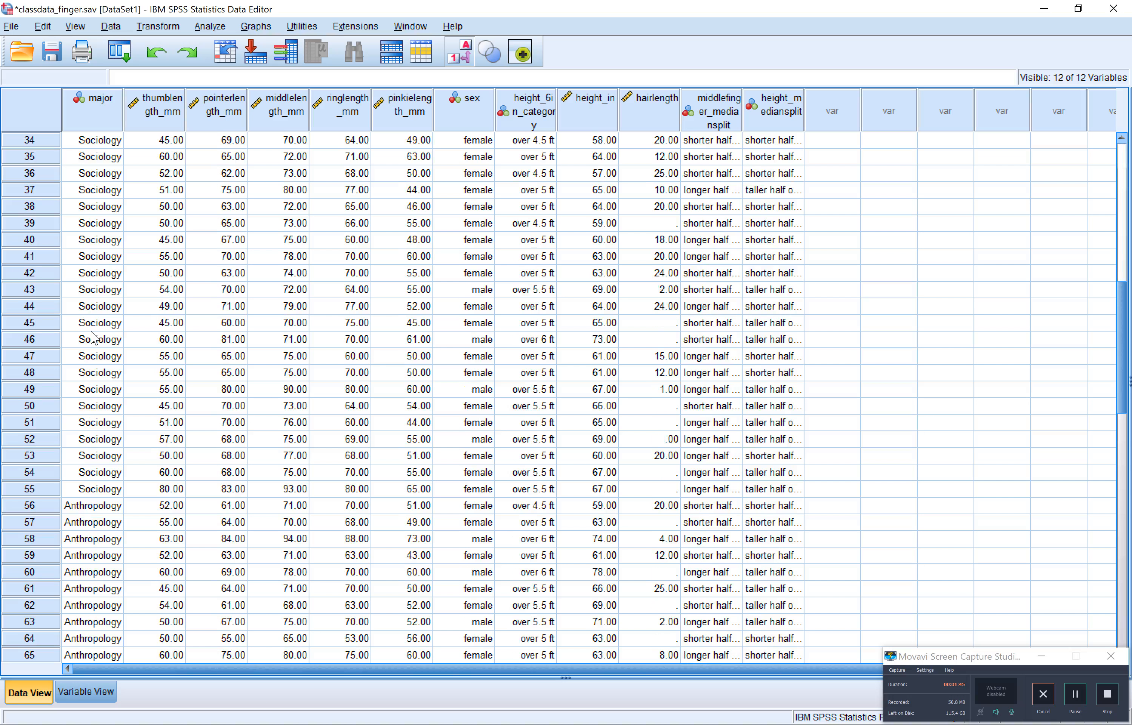
pyautogui.scroll(9, 93, 337)
pyautogui.scroll(2, 93, 337)
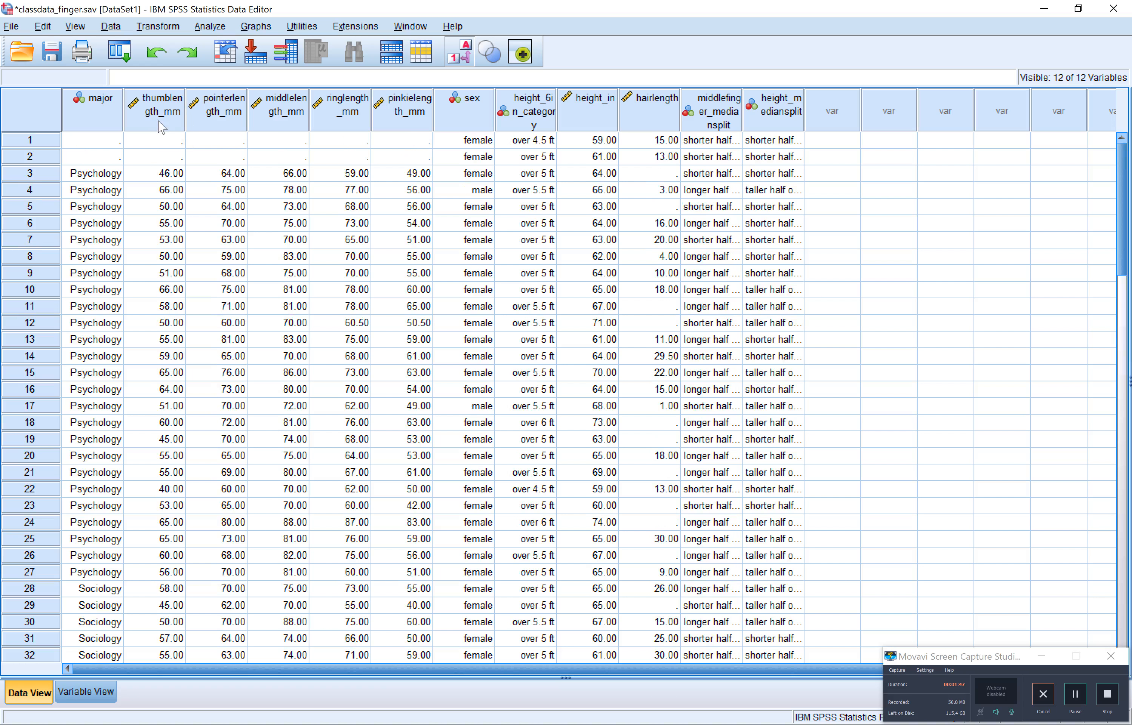
pyautogui.moveTo(164, 111); pyautogui.dragTo(399, 114)
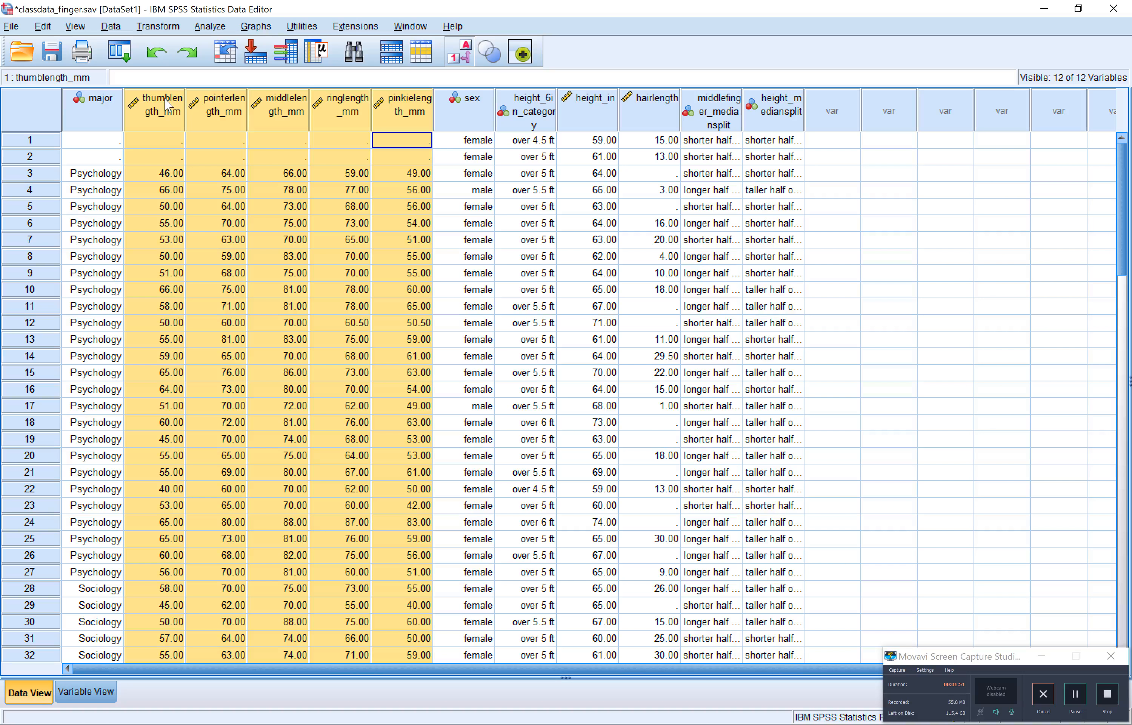
pyautogui.click(484, 106)
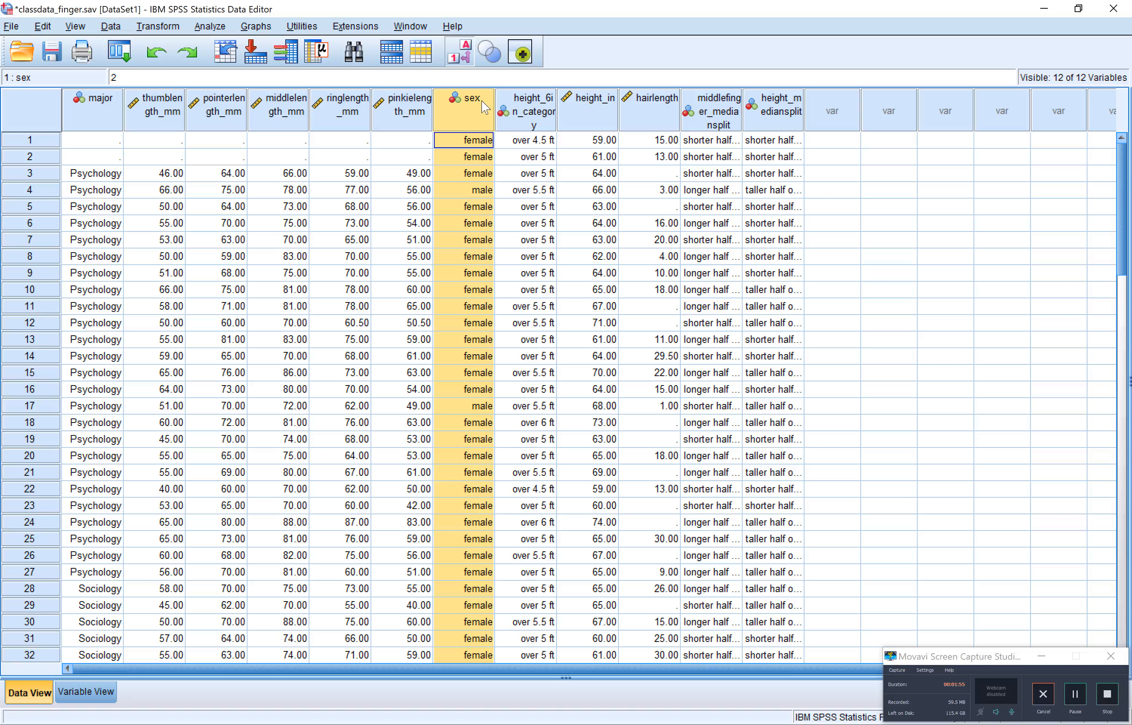
# Inspect the third case's sex, finger lengths, height category, hair length and both median-split values
pyautogui.doubleClick(456, 172)
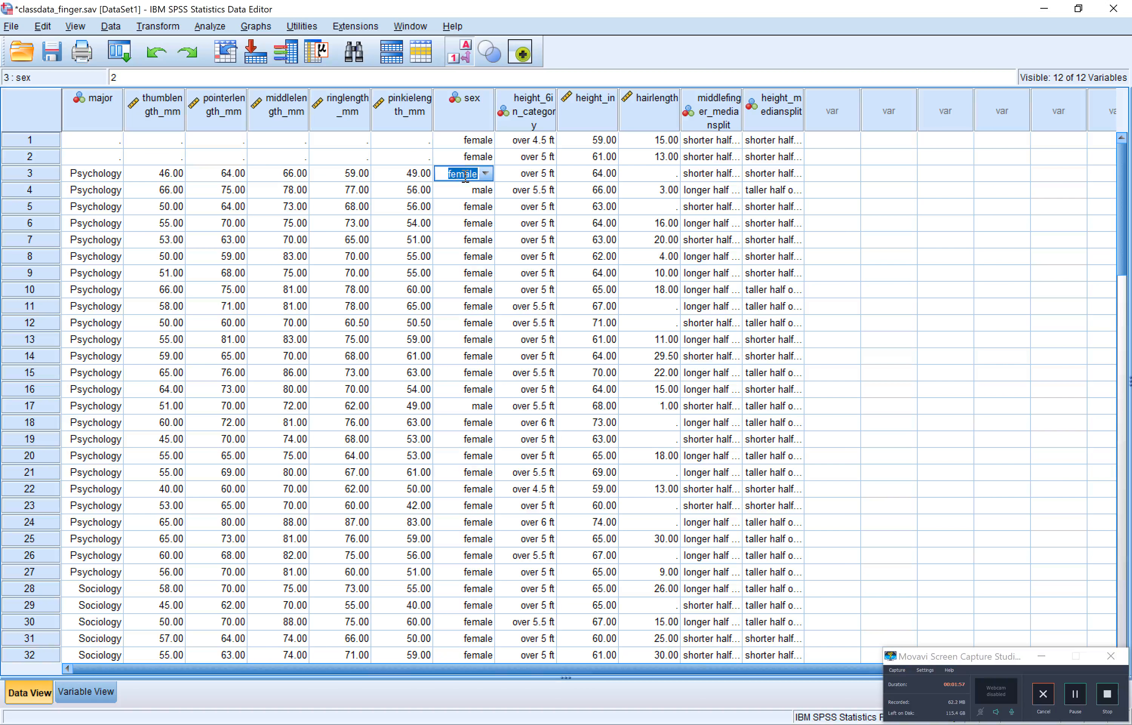
pyautogui.moveTo(424, 177); pyautogui.dragTo(174, 183)
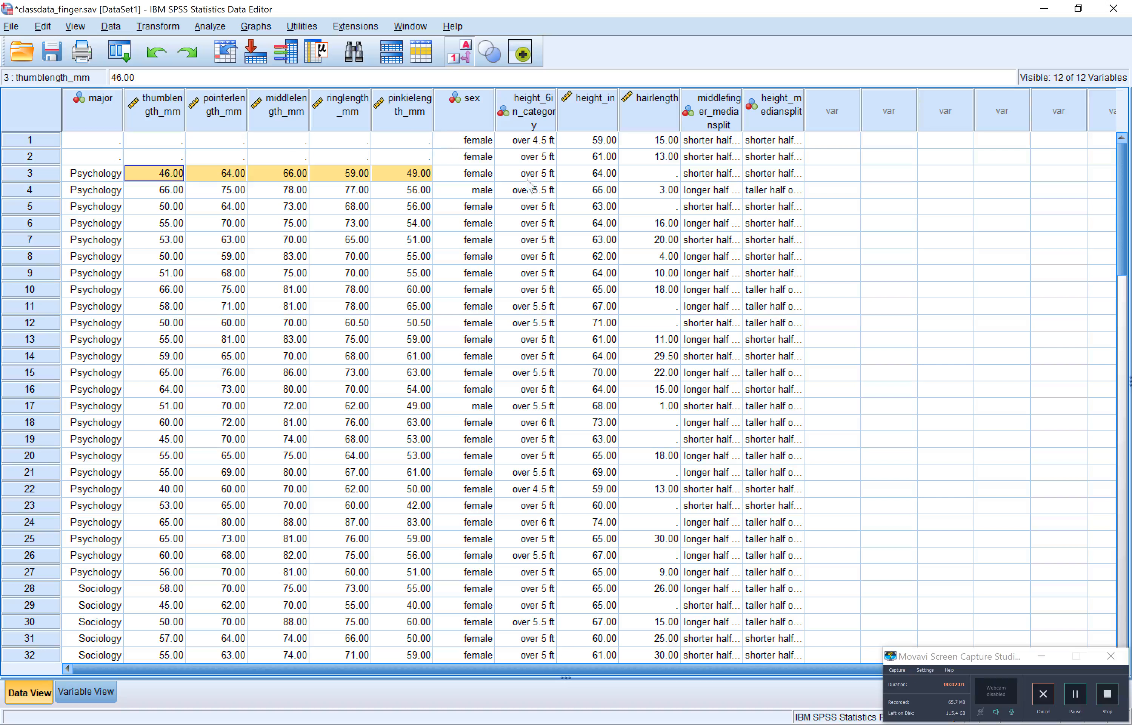
pyautogui.click(547, 177)
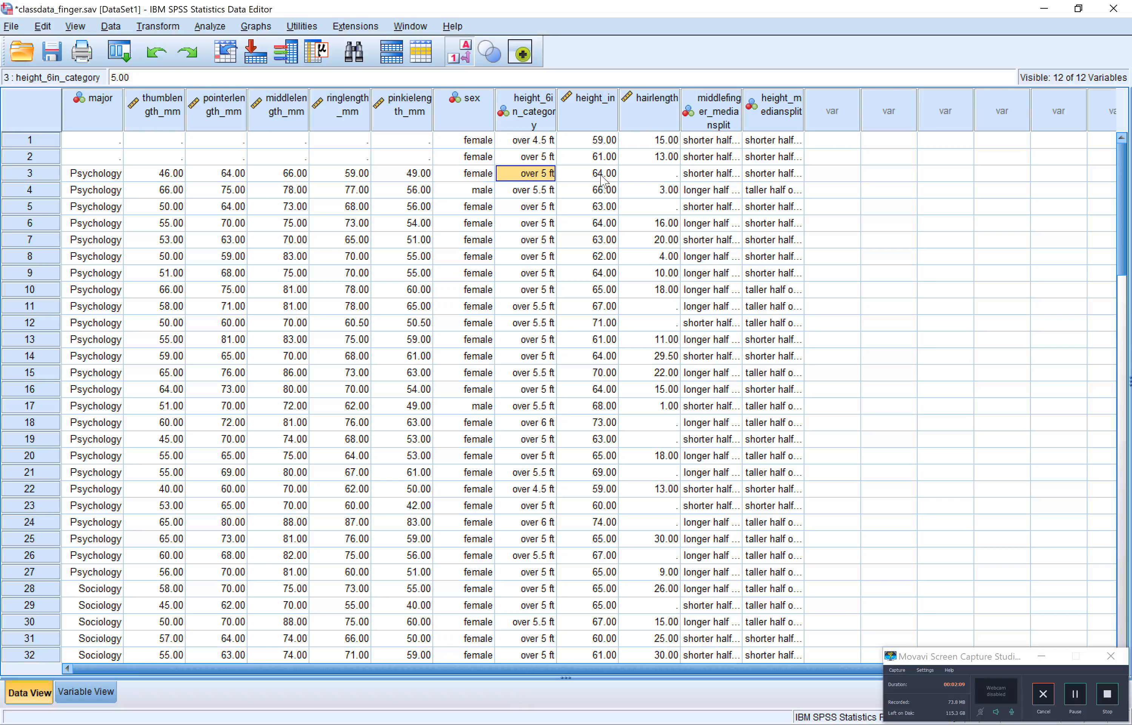
pyautogui.click(662, 176)
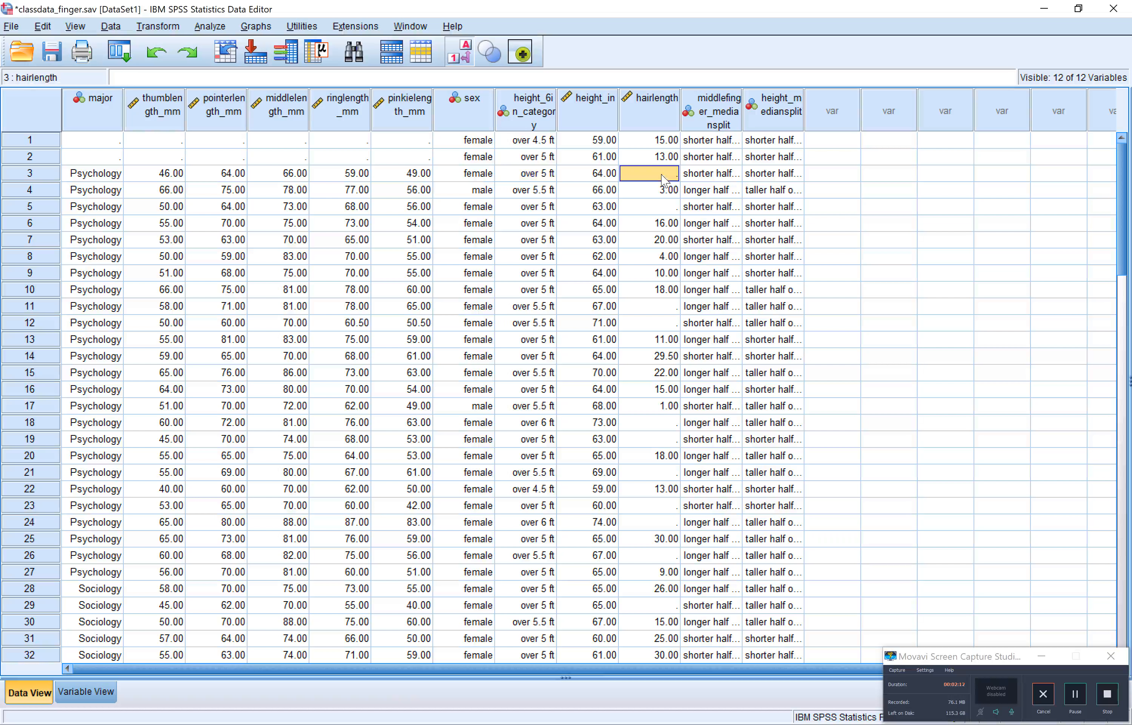
pyautogui.click(725, 175)
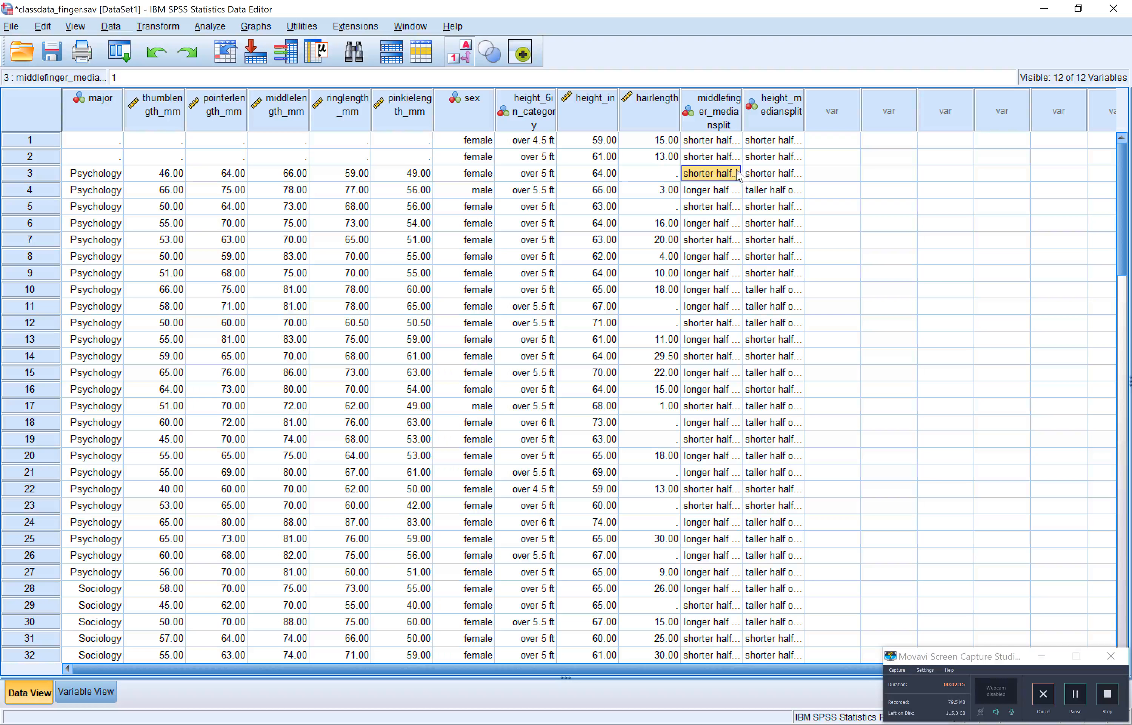
pyautogui.click(767, 174)
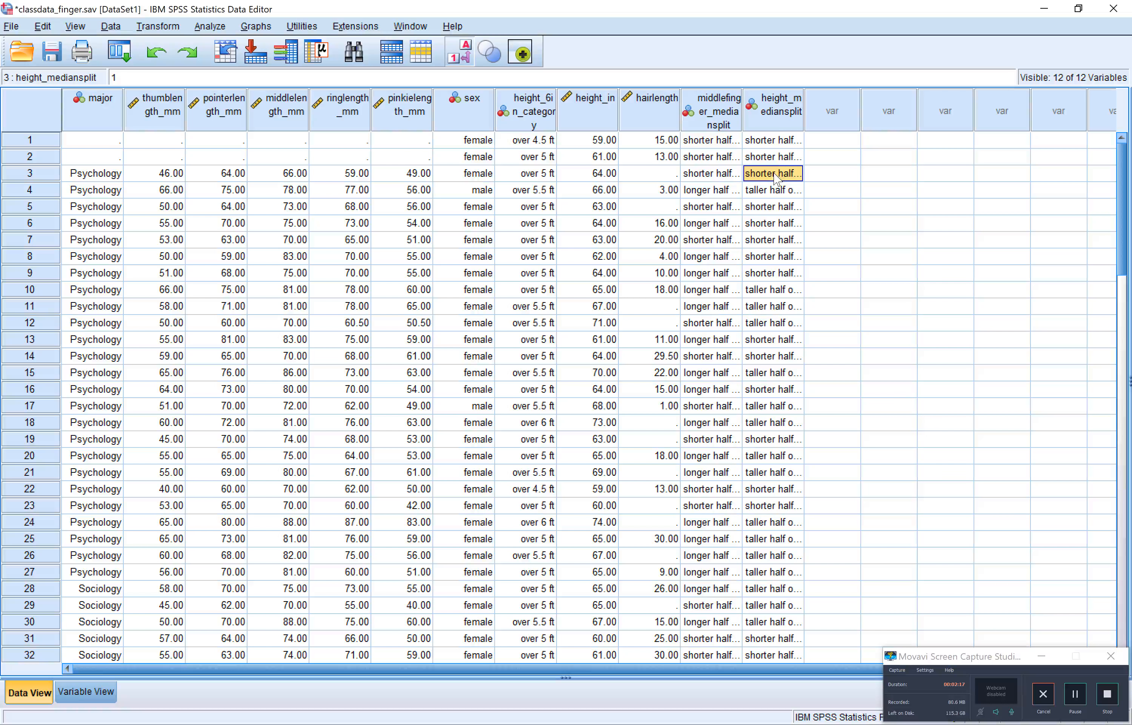
# Widen the height_mediansplit and middlefinger_mediansplit columns enough to show their full value labels
pyautogui.moveTo(804, 106); pyautogui.dragTo(864, 107)
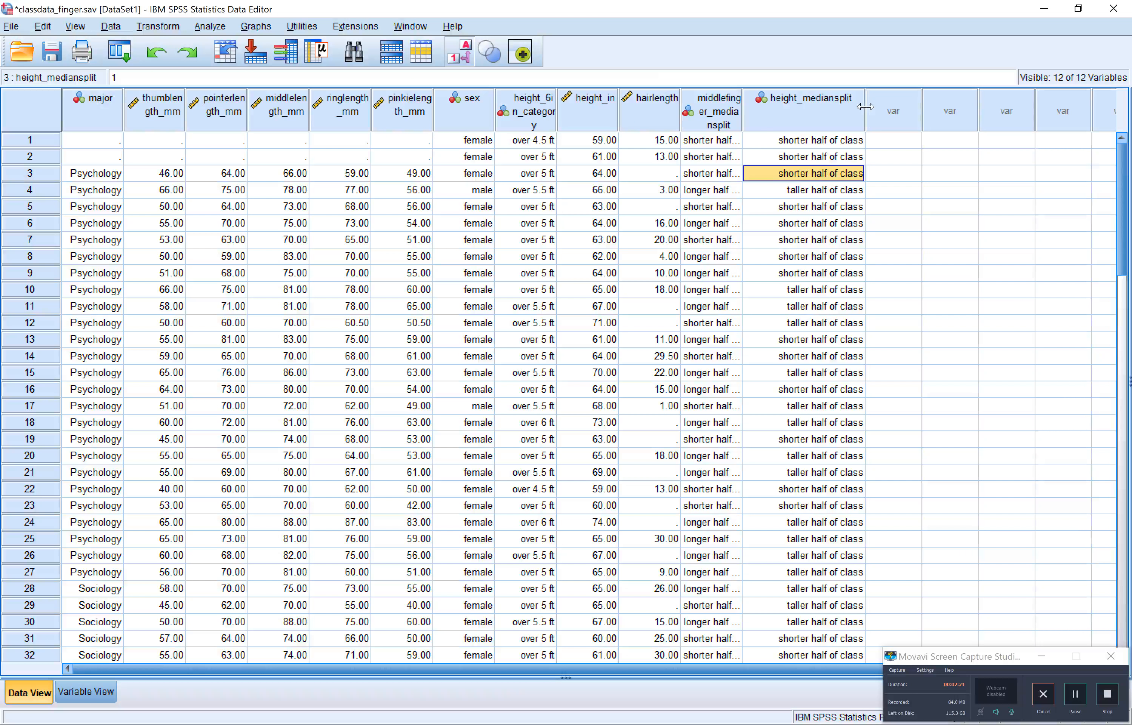
pyautogui.moveTo(742, 119); pyautogui.dragTo(793, 120)
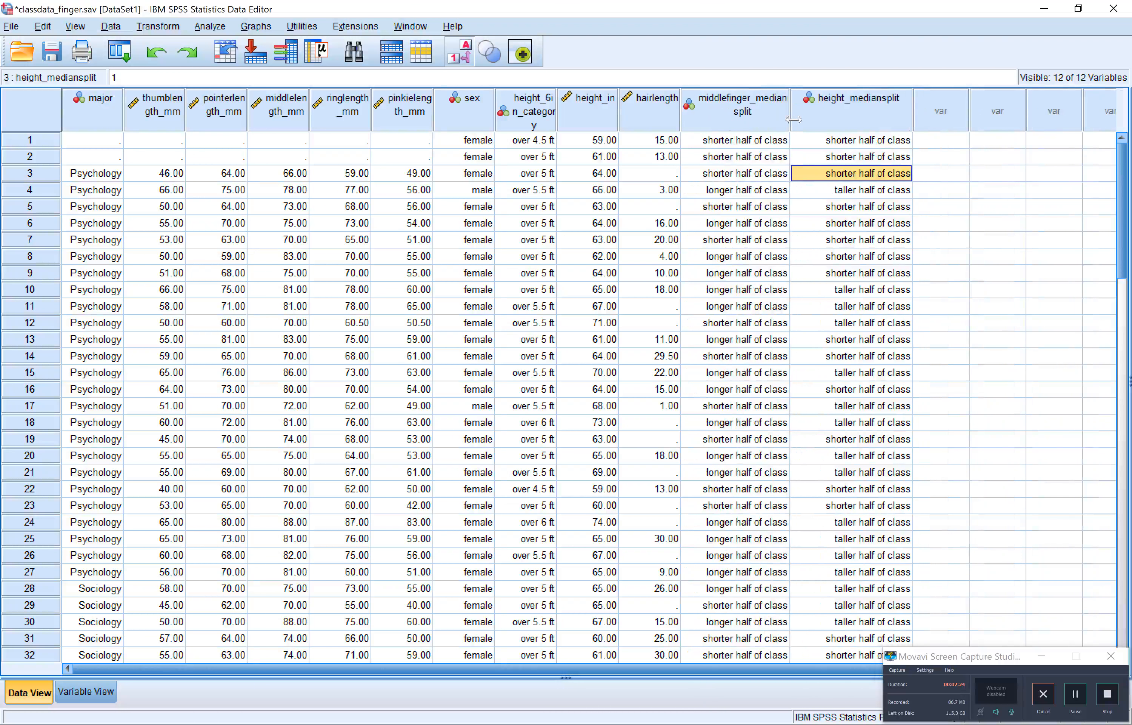
pyautogui.click(771, 180)
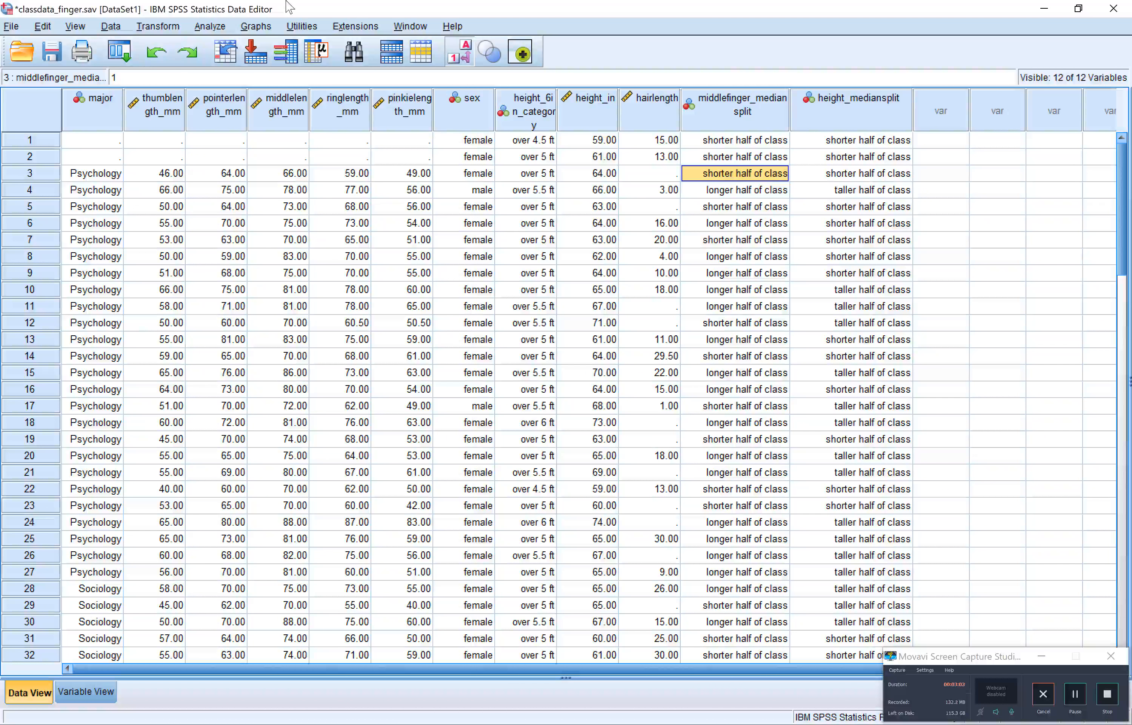
# Start a Simple Dot plot with Thumb length as the X-axis variable
pyautogui.click(256, 28)
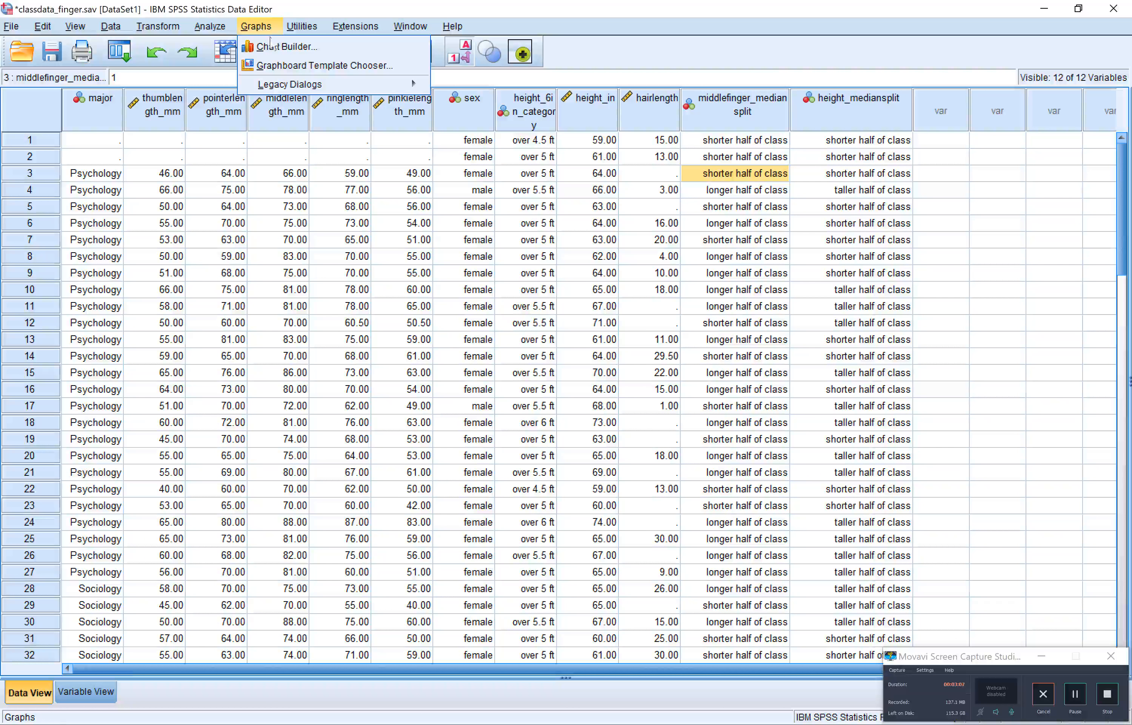
pyautogui.moveTo(327, 84)
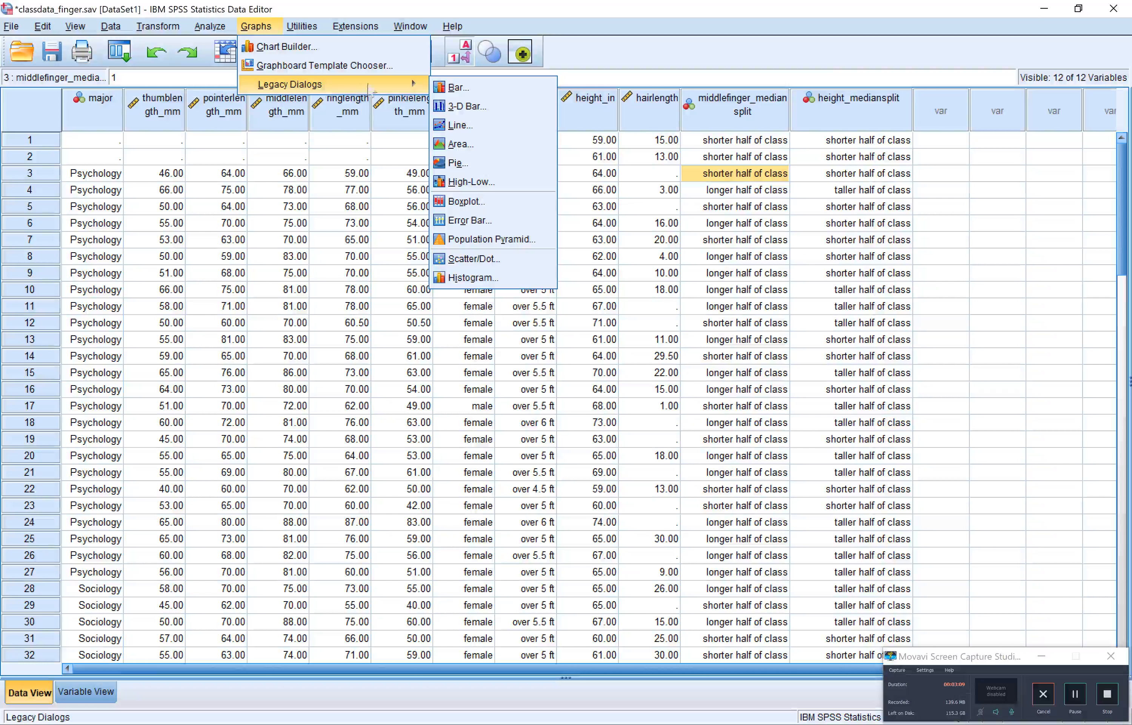
pyautogui.click(483, 261)
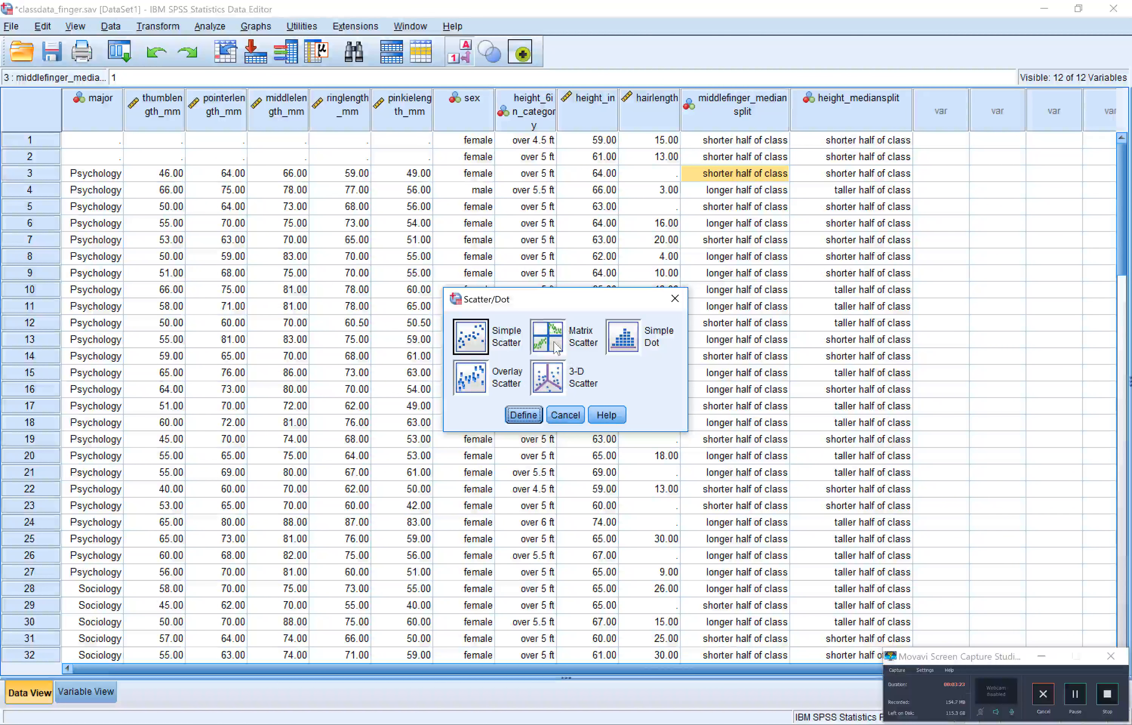
pyautogui.click(628, 346)
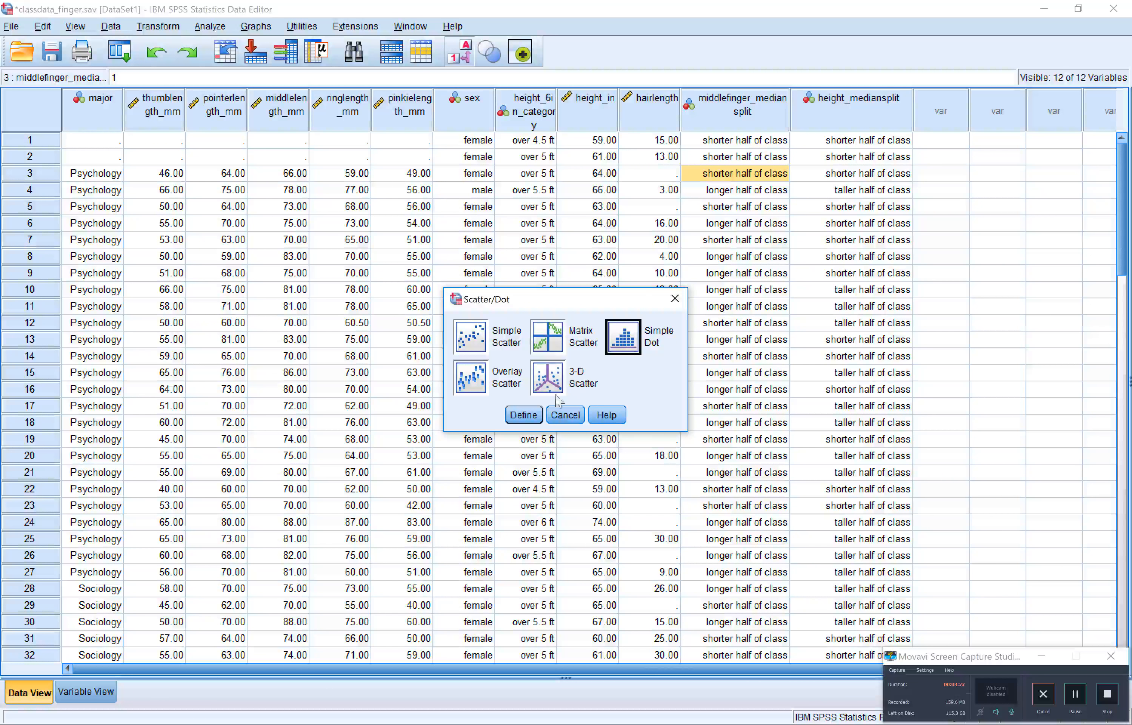
pyautogui.click(525, 418)
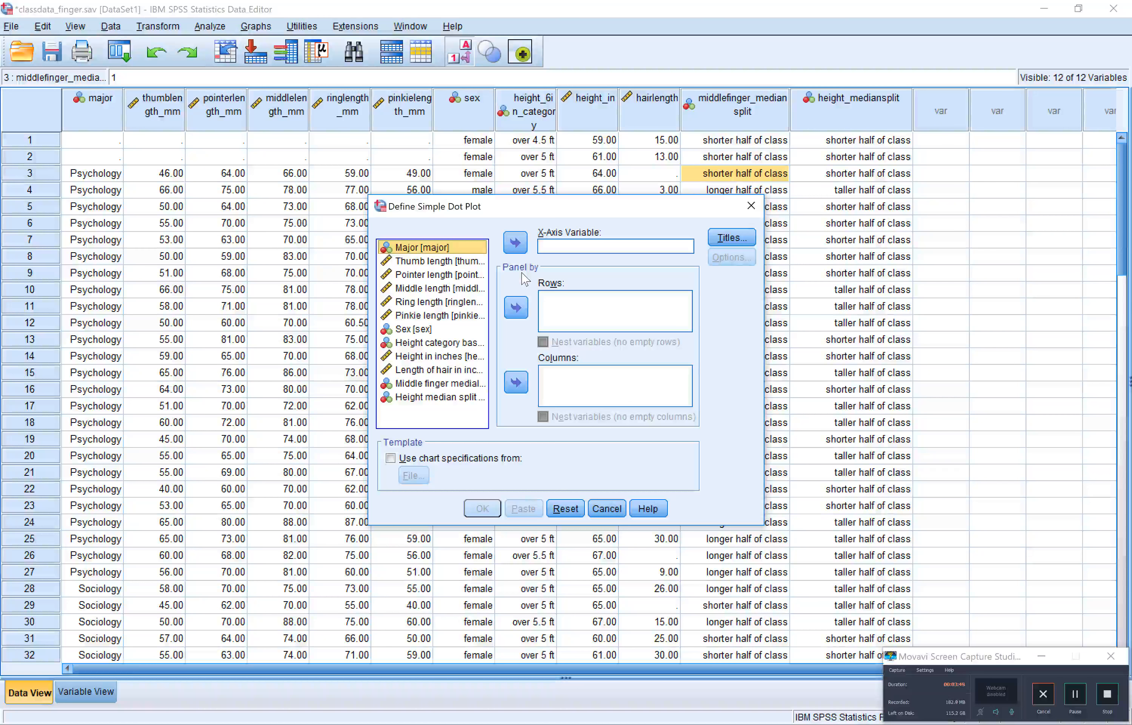
pyautogui.click(451, 263)
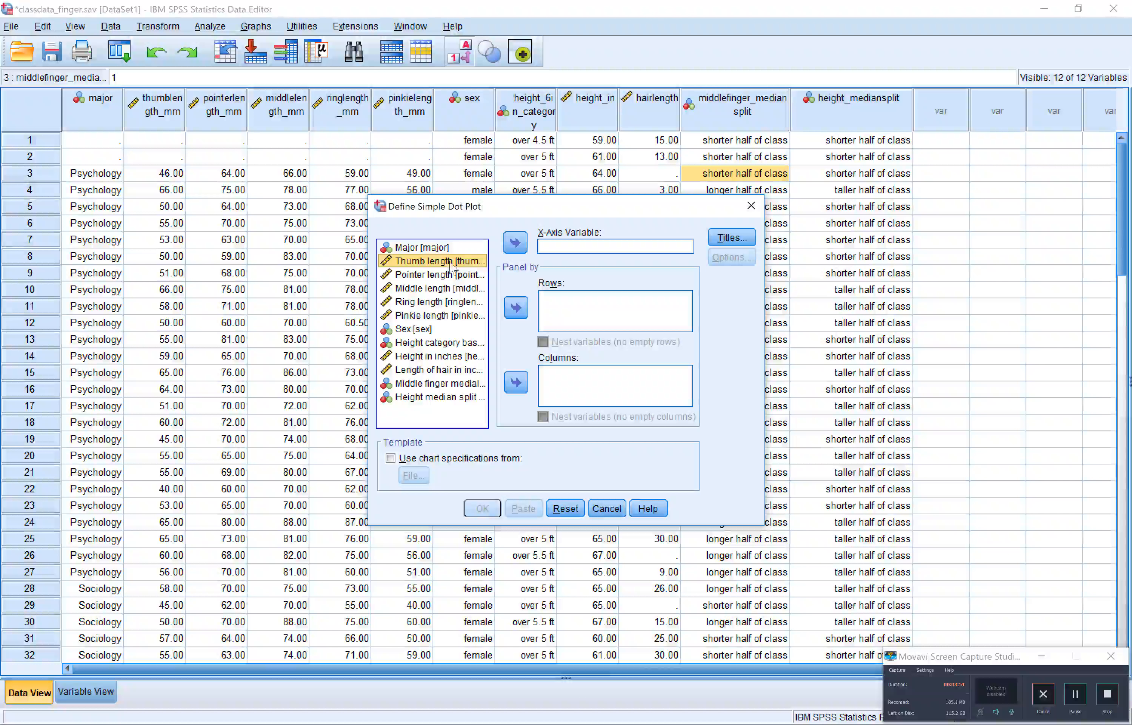
pyautogui.click(515, 243)
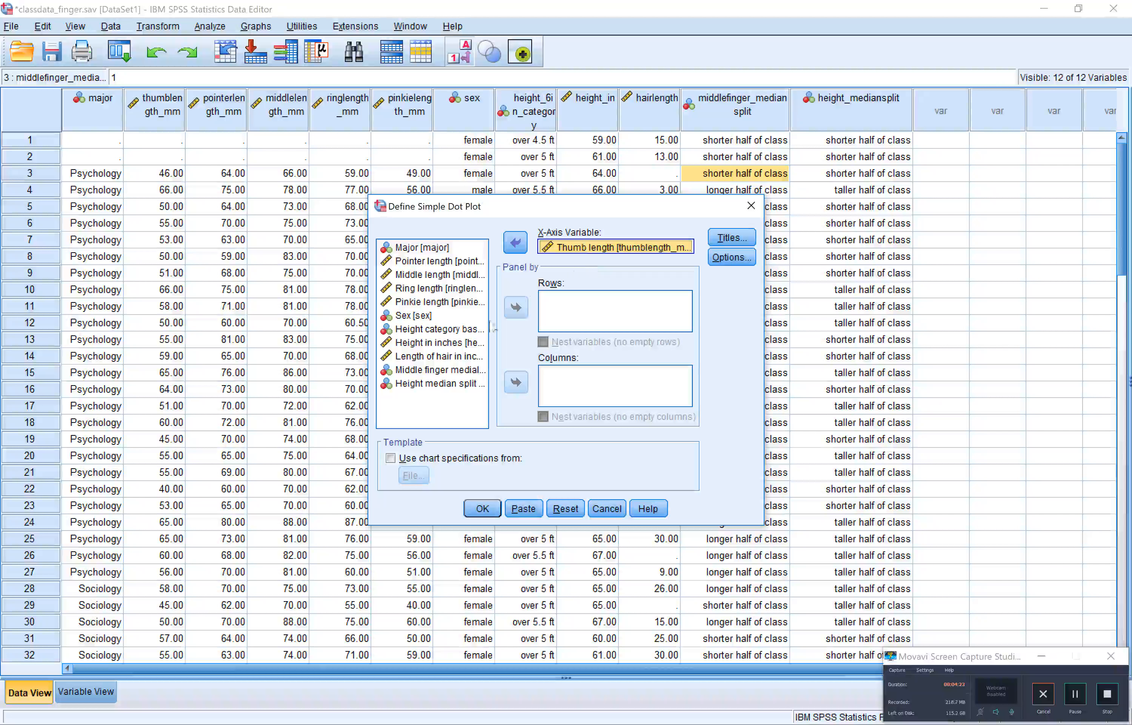
# Panel the dot plot in rows by Height median split and generate the chart
pyautogui.click(451, 385)
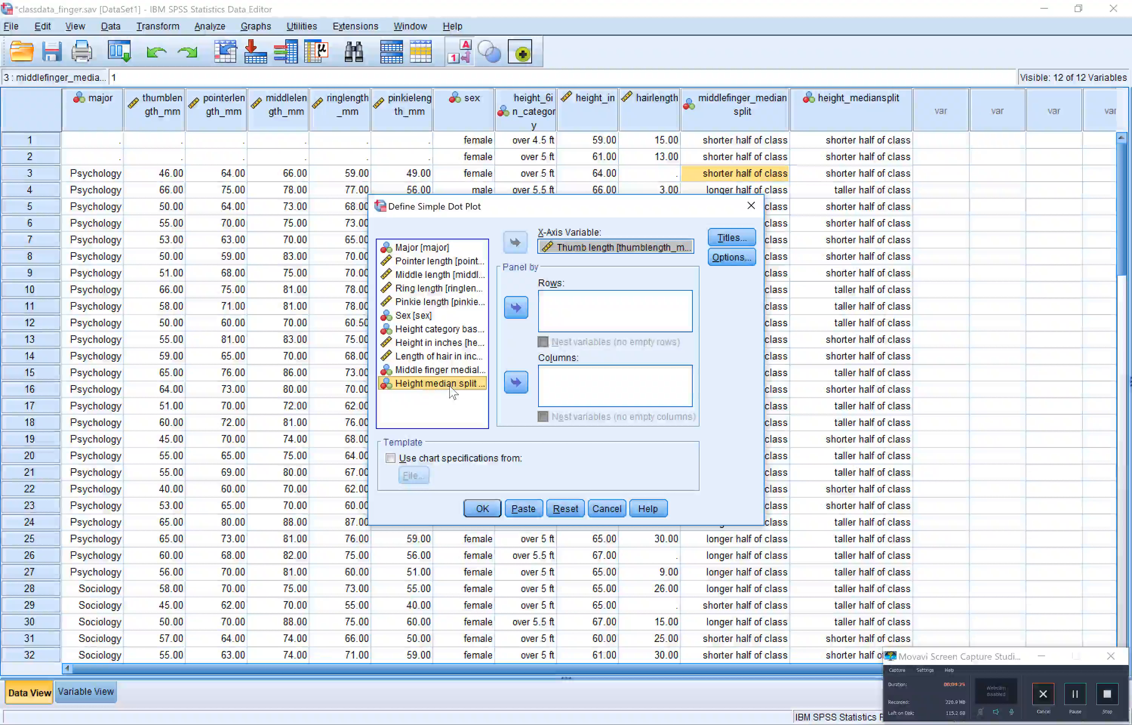
pyautogui.click(521, 310)
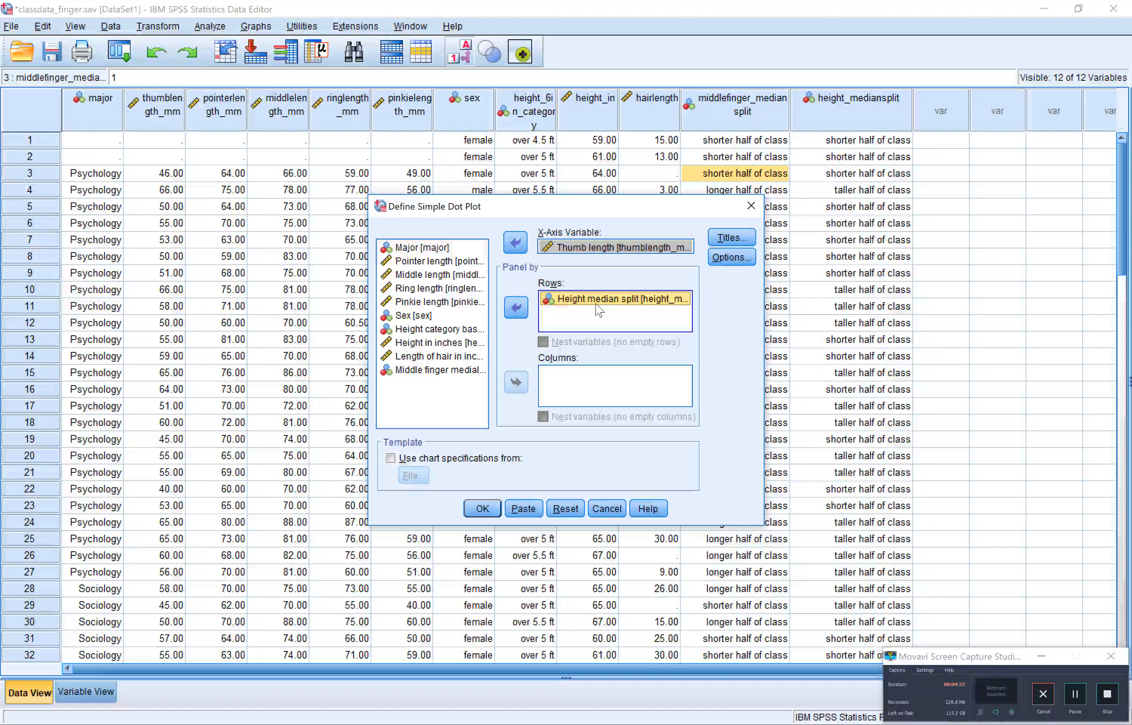
pyautogui.click(489, 510)
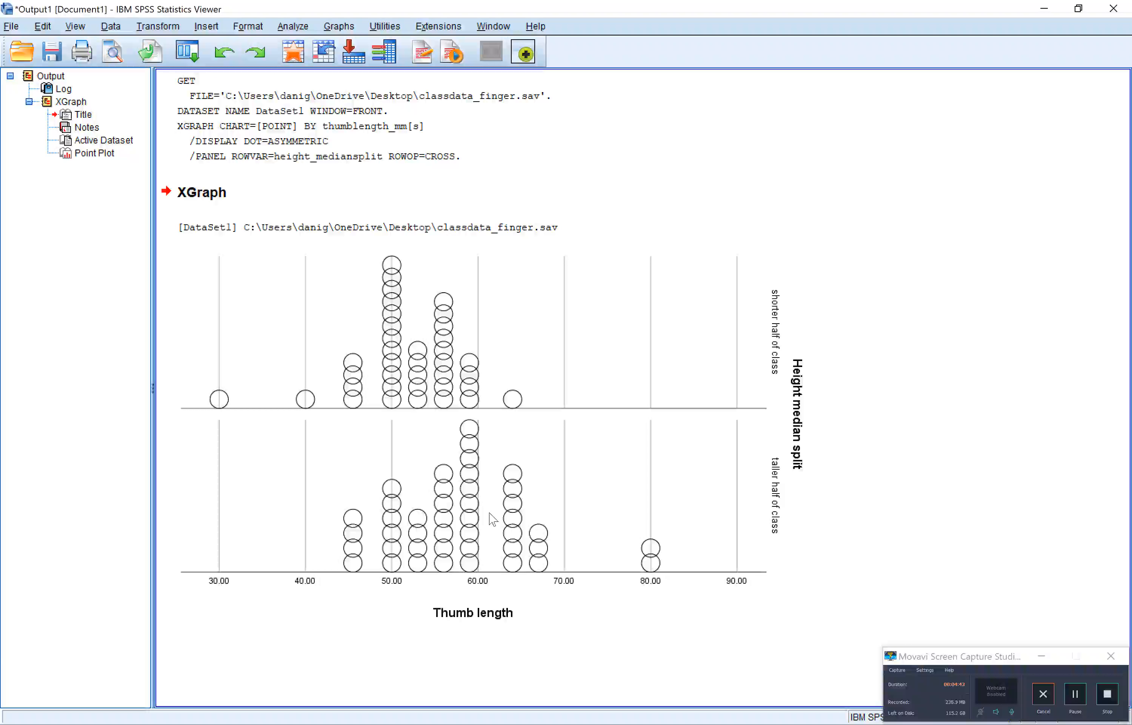
# Compare the thumb length dot plots of both height groups, and return to the classdata_finger.sav data to skim its cases
pyautogui.click(369, 444)
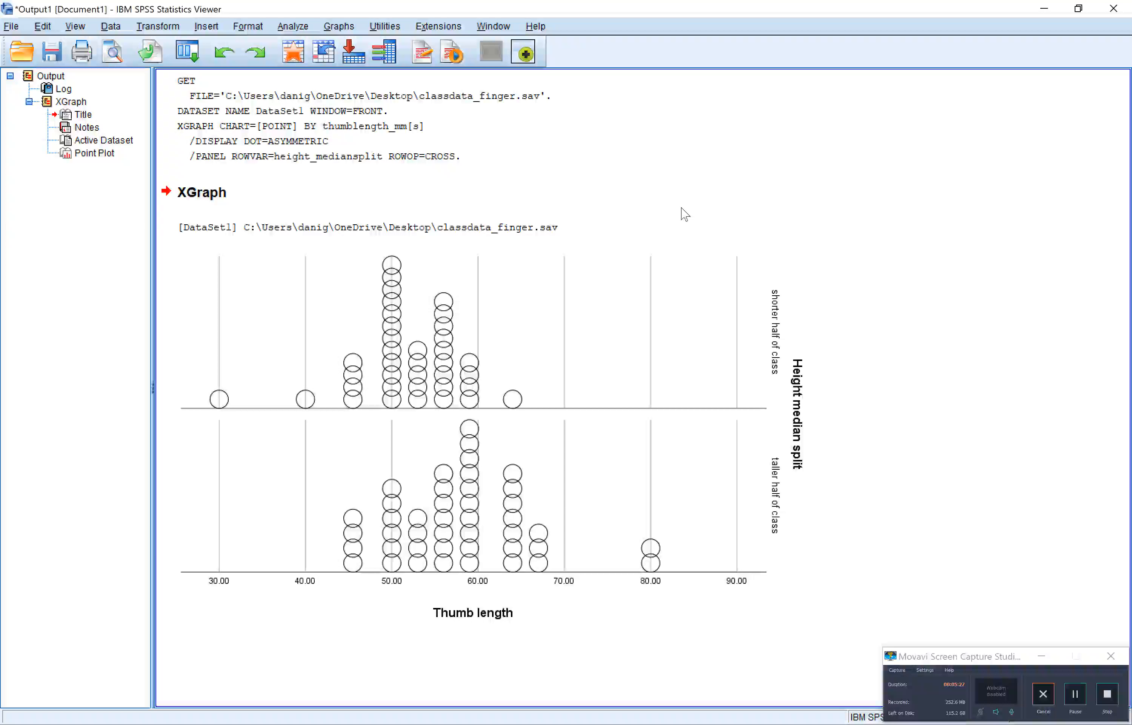
pyautogui.click(751, 256)
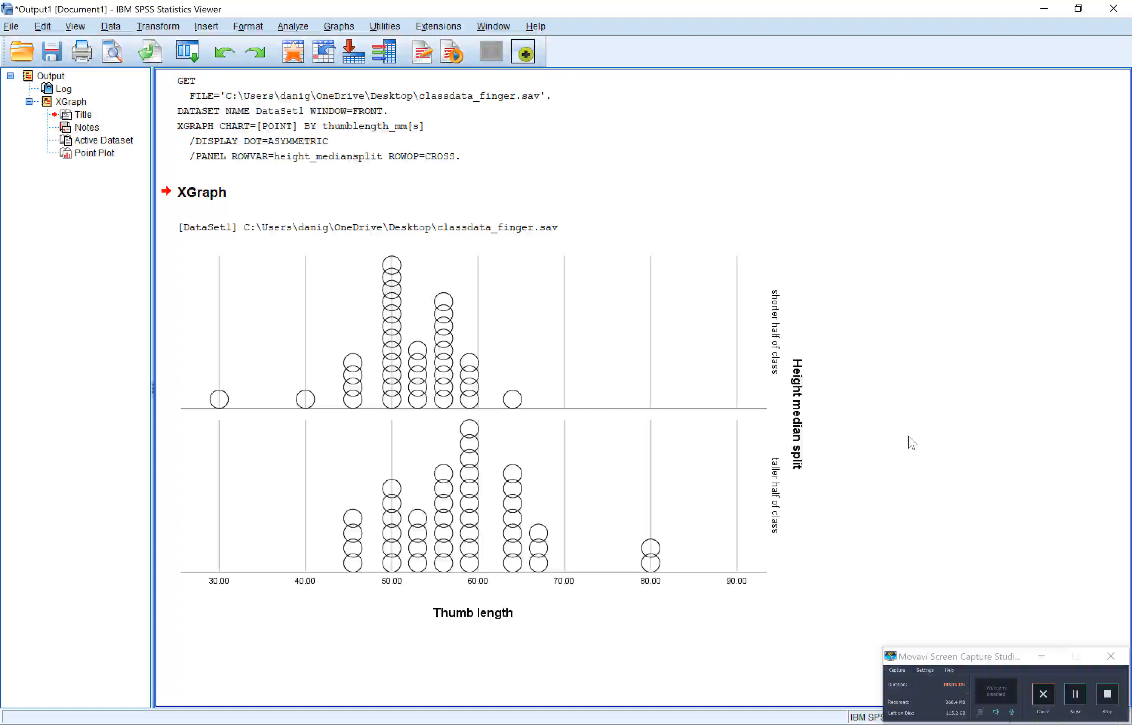
pyautogui.moveTo(611, 723)
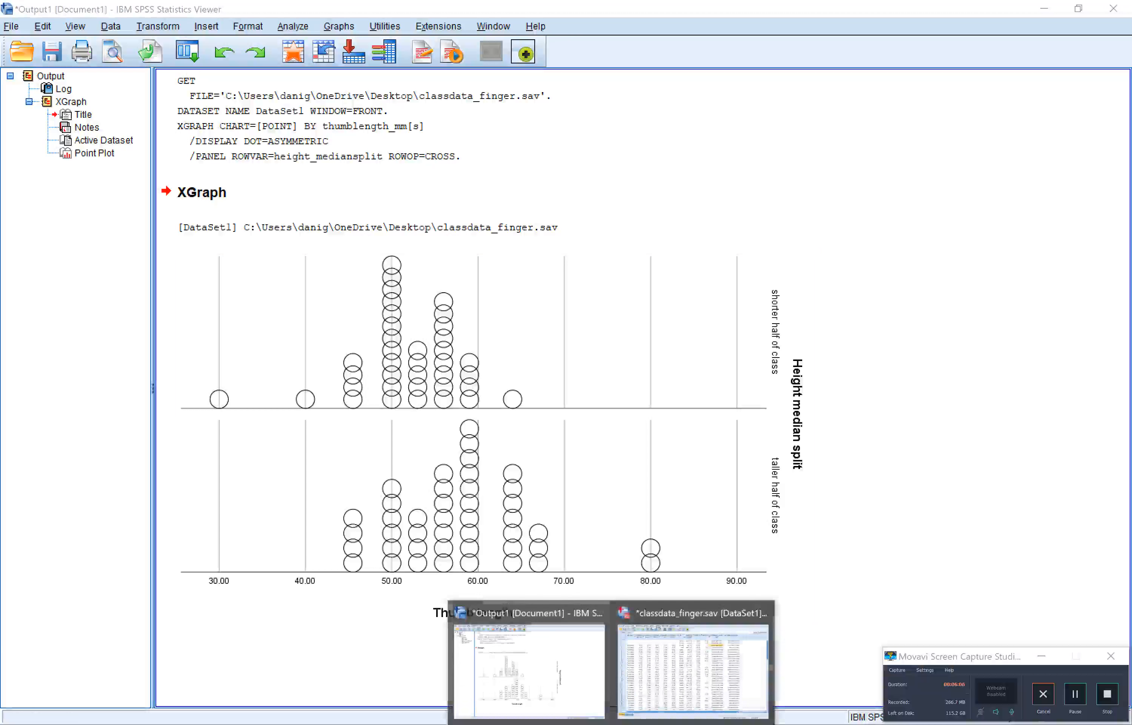
pyautogui.click(665, 696)
pyautogui.scroll(-10, 745, 457)
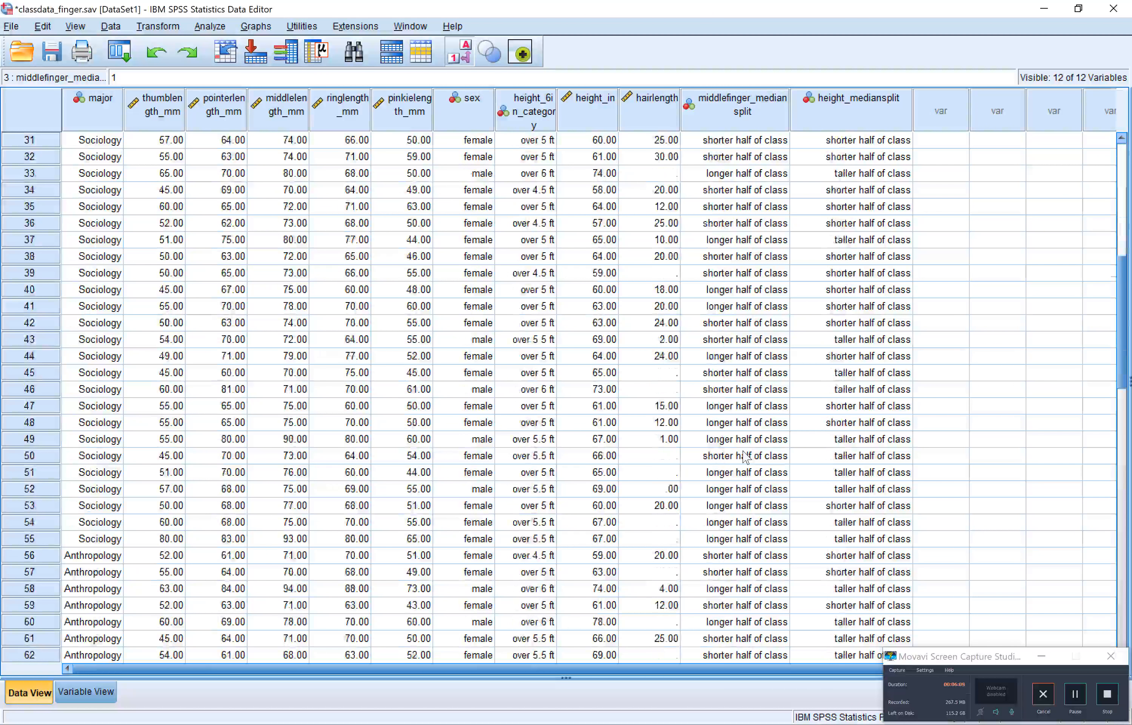
pyautogui.scroll(-15, 745, 456)
pyautogui.scroll(20, 746, 457)
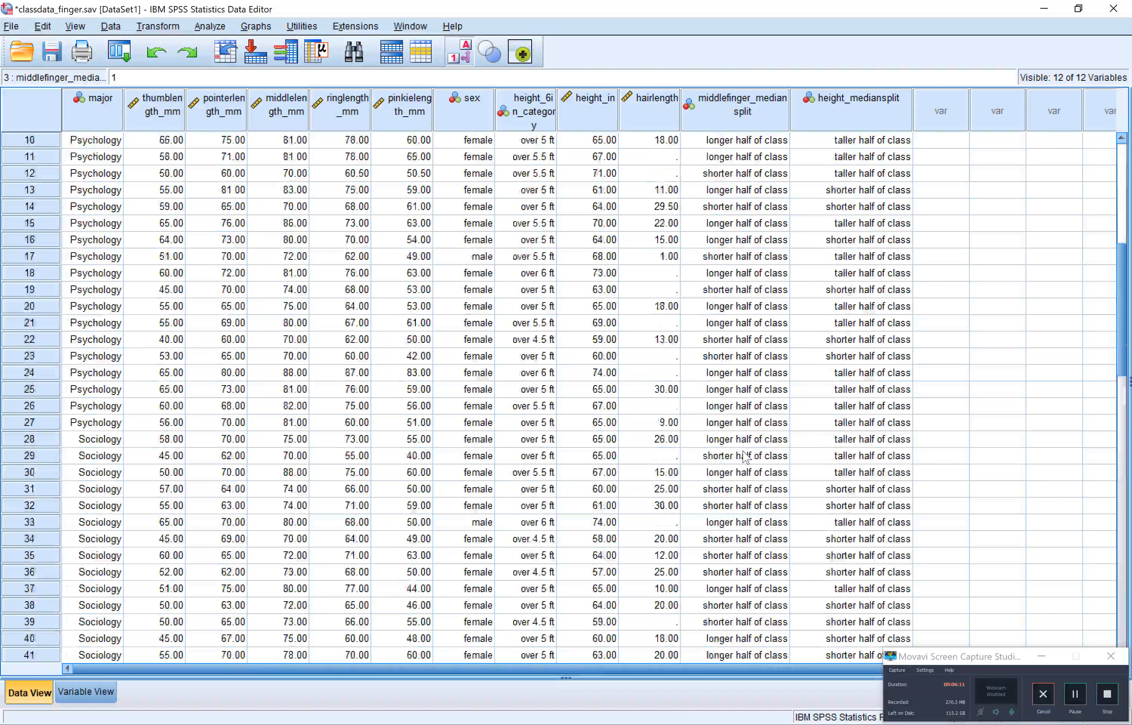
pyautogui.scroll(3, 745, 456)
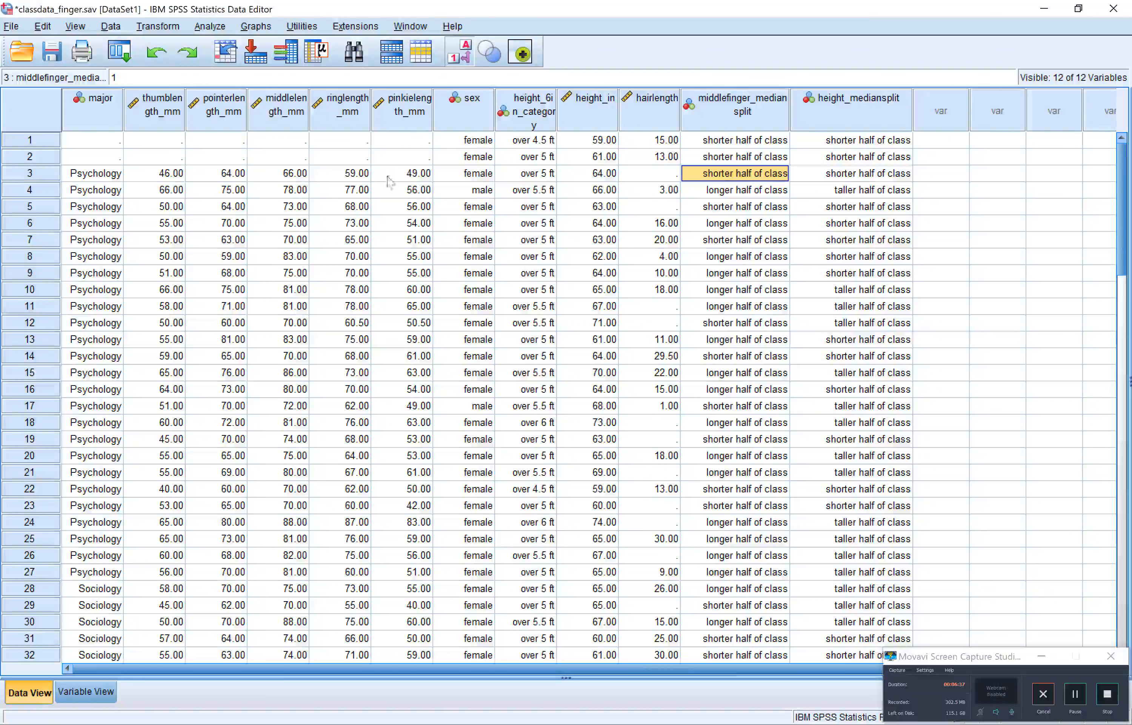
# Start an Explore analysis with Thumb length as the dependent variable
pyautogui.click(217, 25)
pyautogui.moveTo(250, 67)
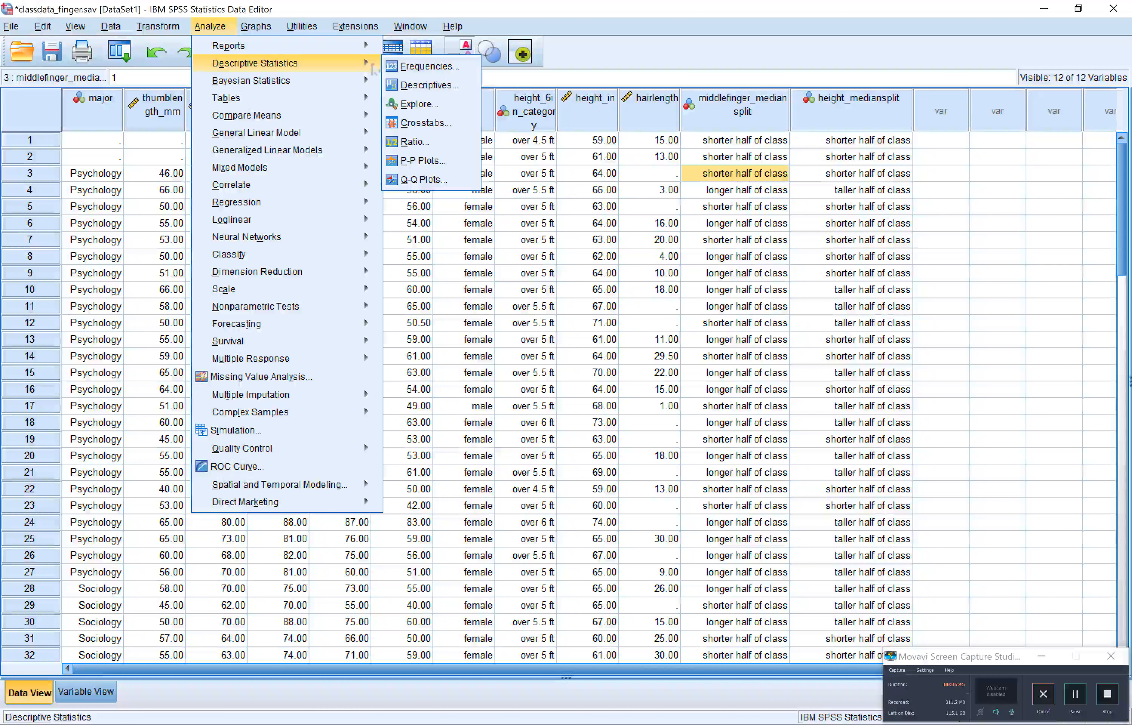
pyautogui.click(419, 104)
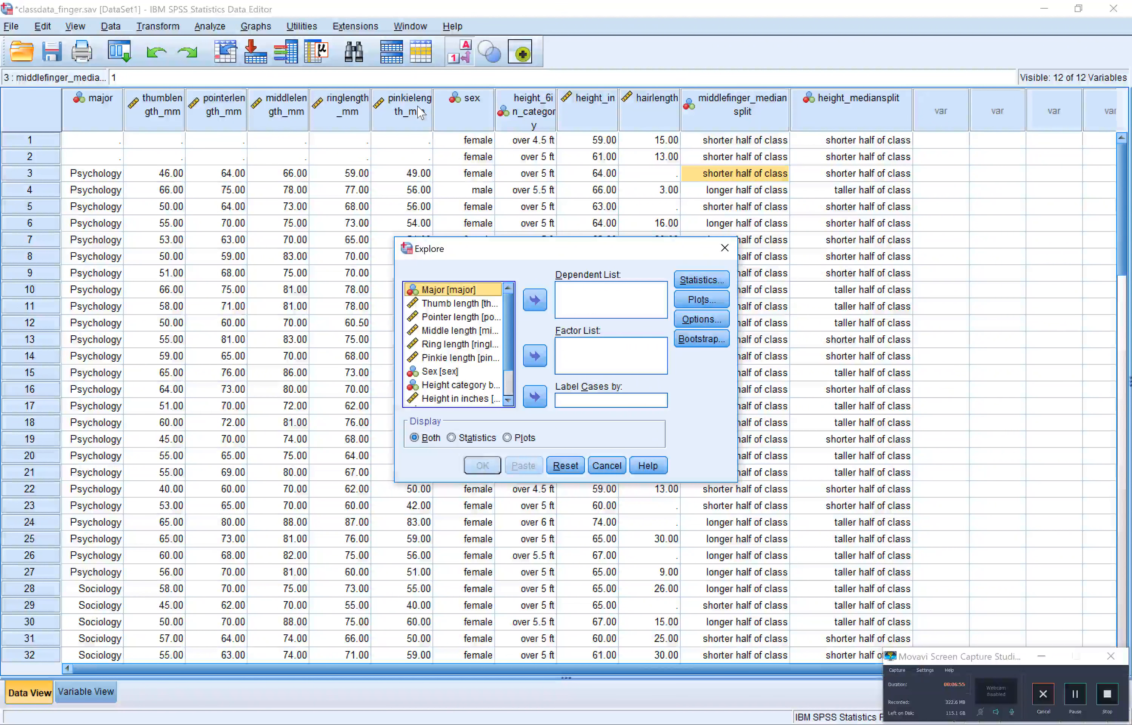
pyautogui.click(490, 306)
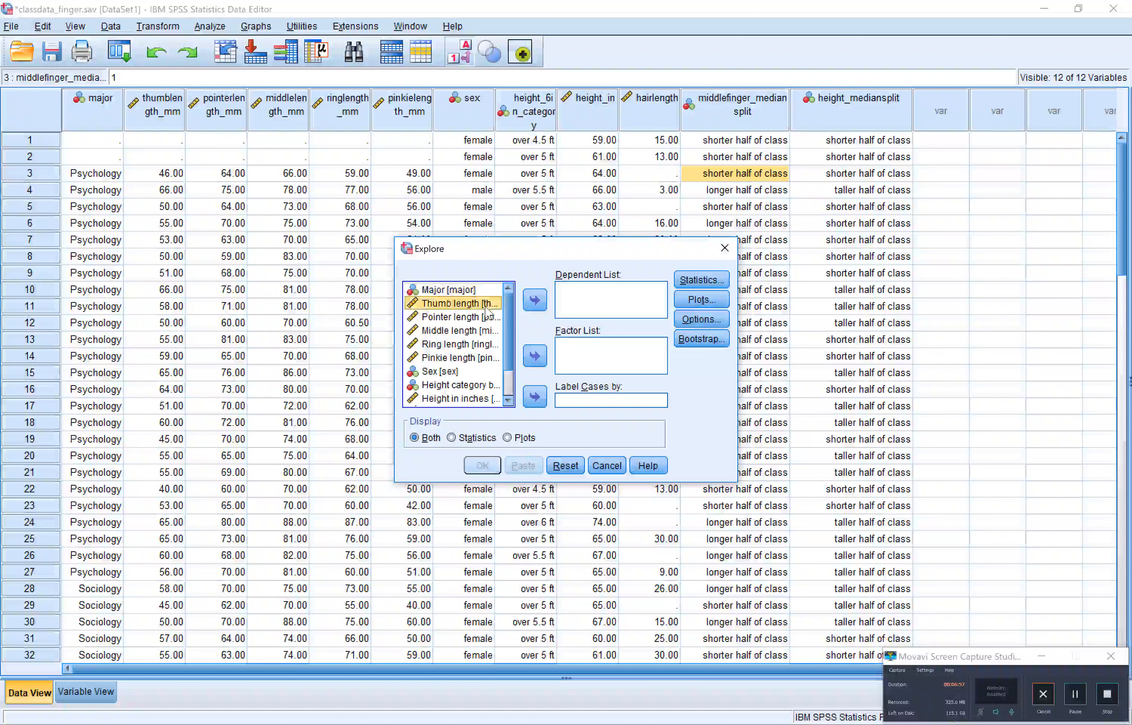
pyautogui.click(535, 299)
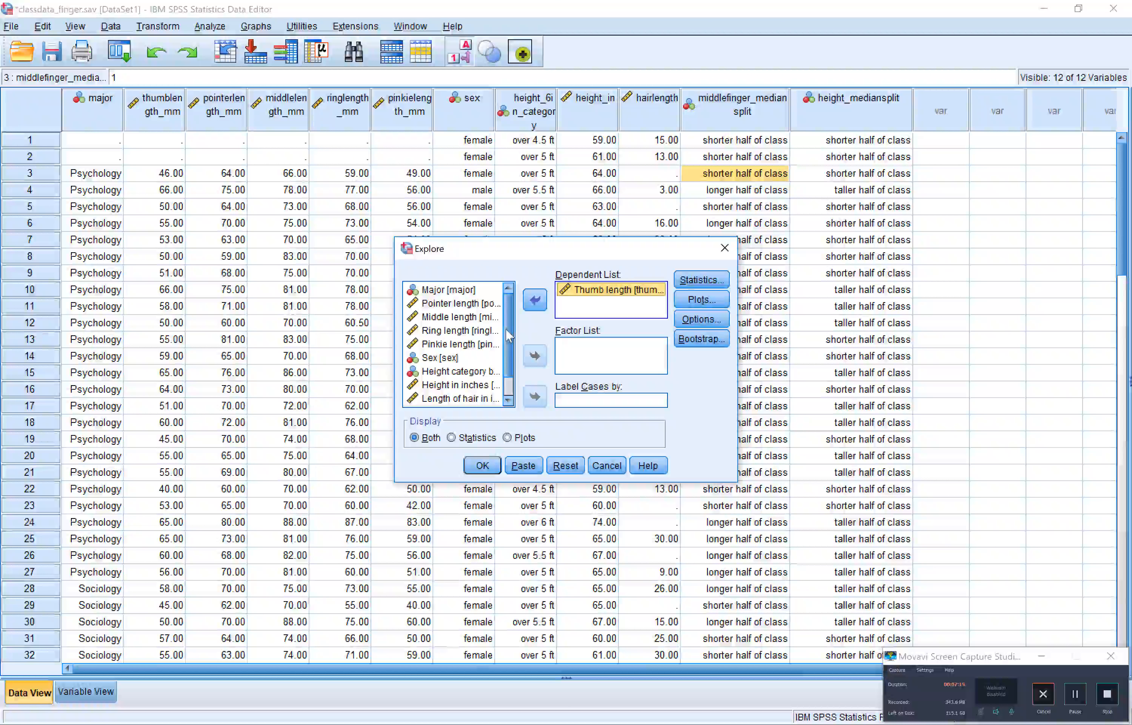
# Select Height median split among the available variables for the Explore analysis
pyautogui.scroll(-1, 508, 335)
pyautogui.click(487, 399)
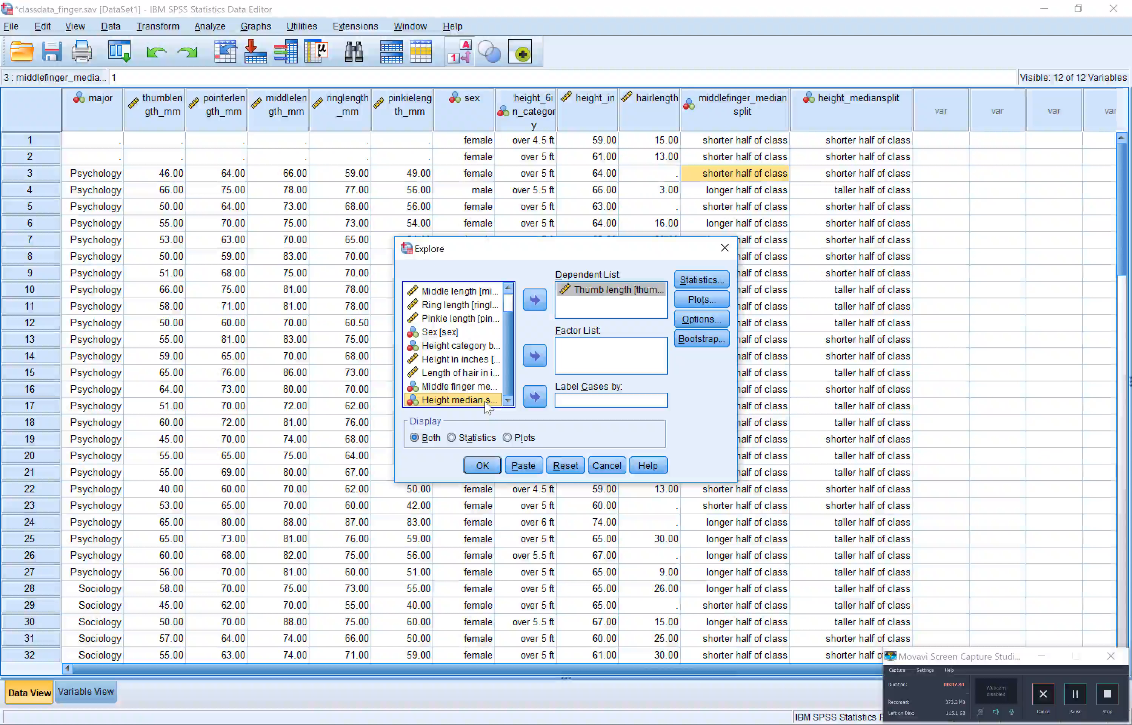
pyautogui.click(486, 402)
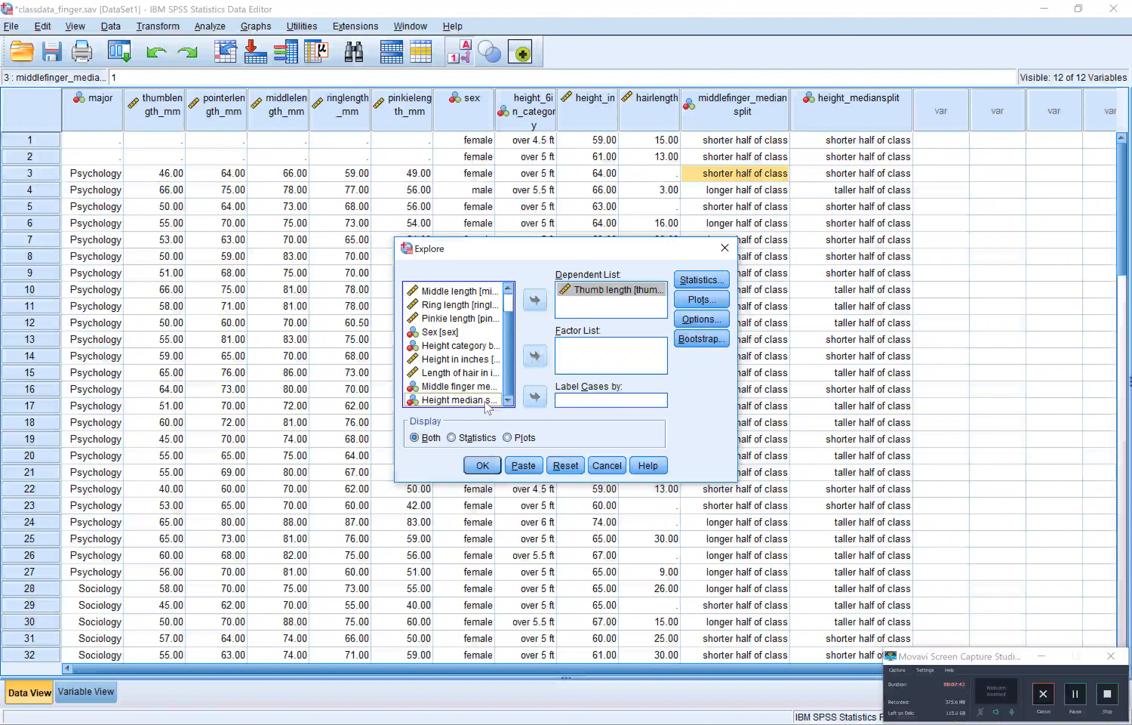
pyautogui.click(485, 402)
pyautogui.keyDown('ctrl'); pyautogui.click(485, 401); pyautogui.keyUp('ctrl')
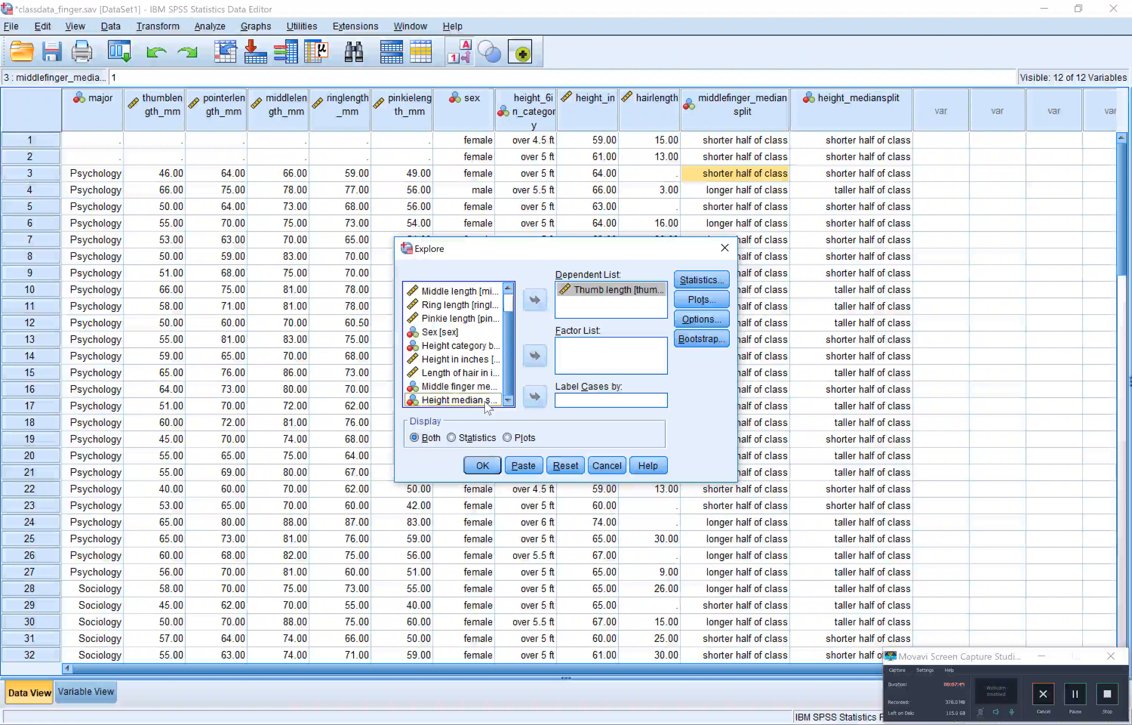
pyautogui.click(486, 402)
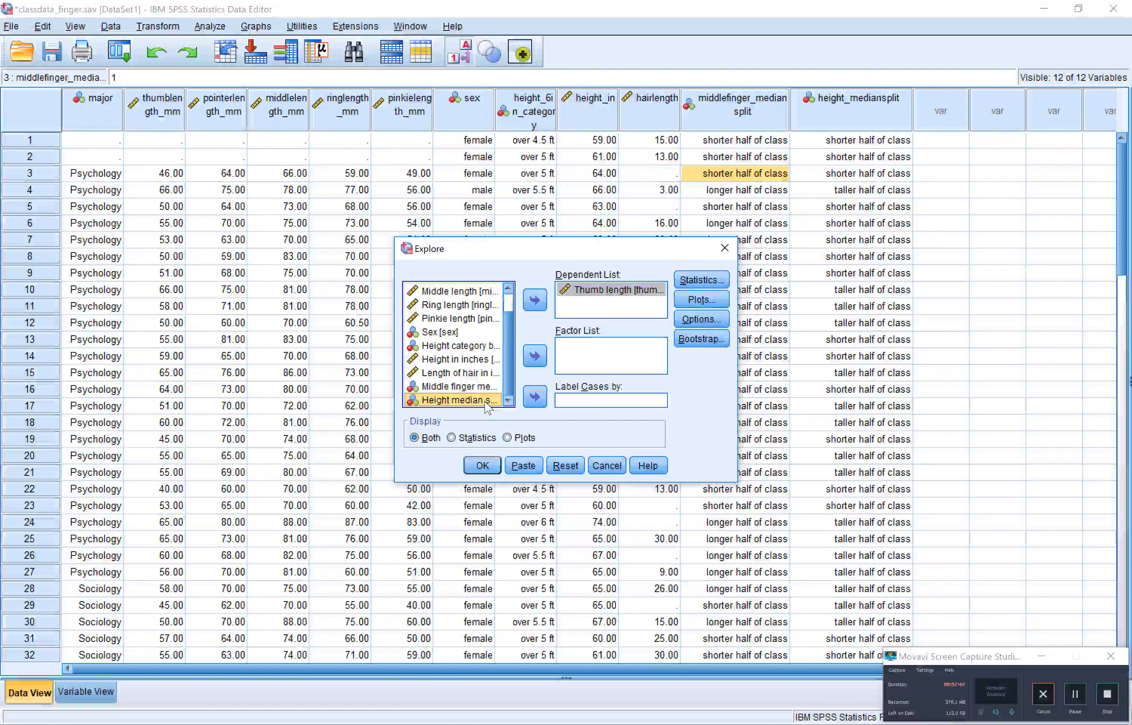
# Try listing the Explore variables by name, and restore the display of variable labels
pyautogui.rightClick(487, 408)
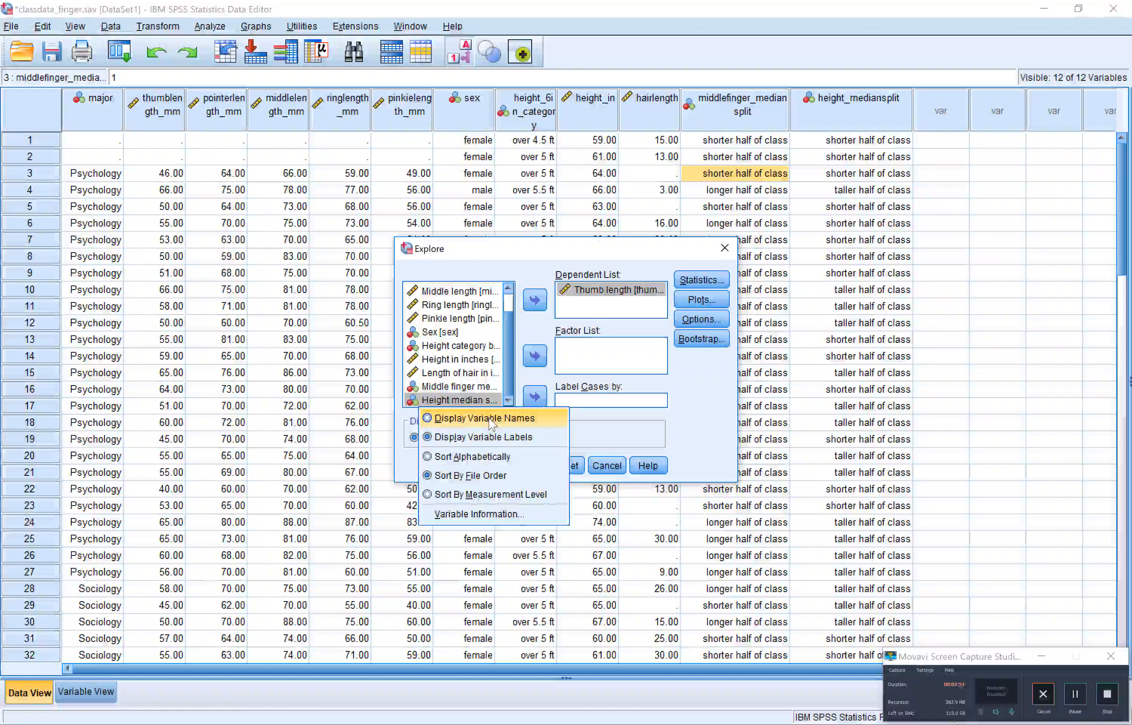
pyautogui.click(492, 420)
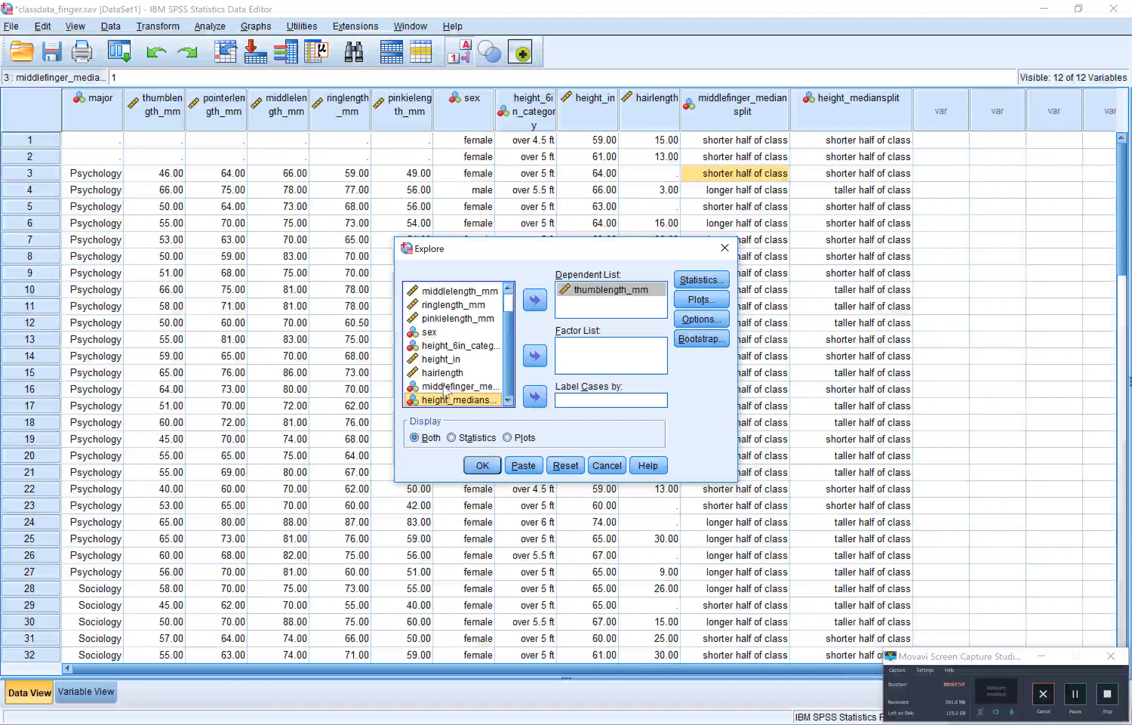
pyautogui.rightClick(449, 402)
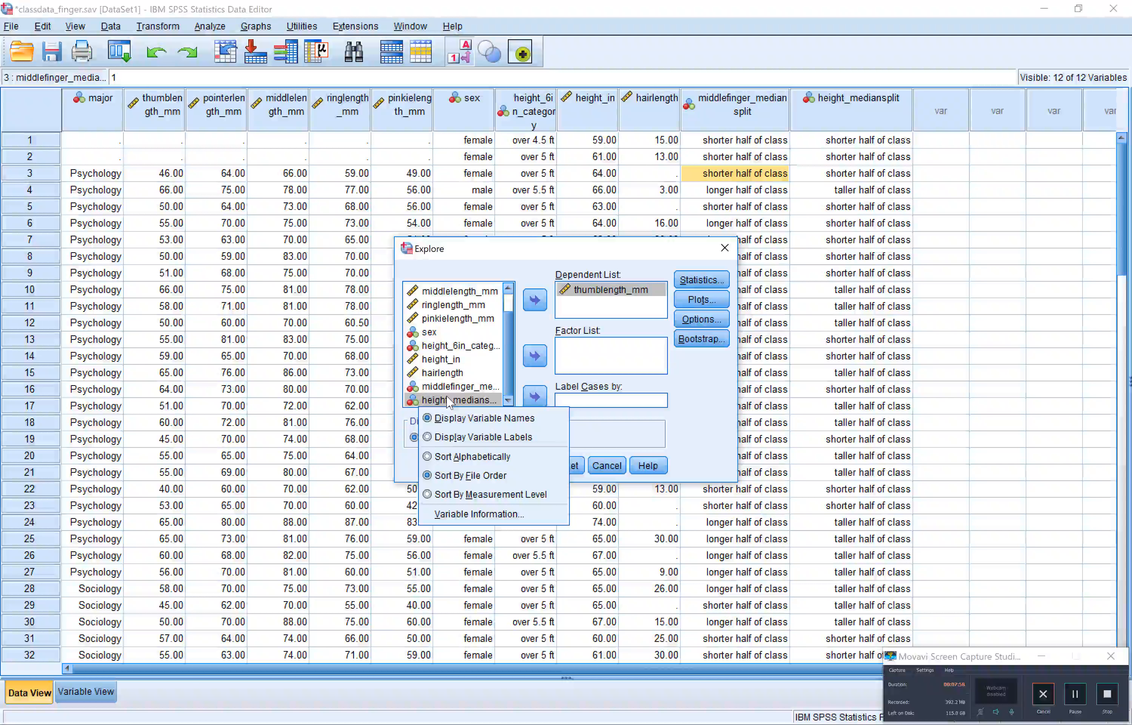
pyautogui.click(473, 437)
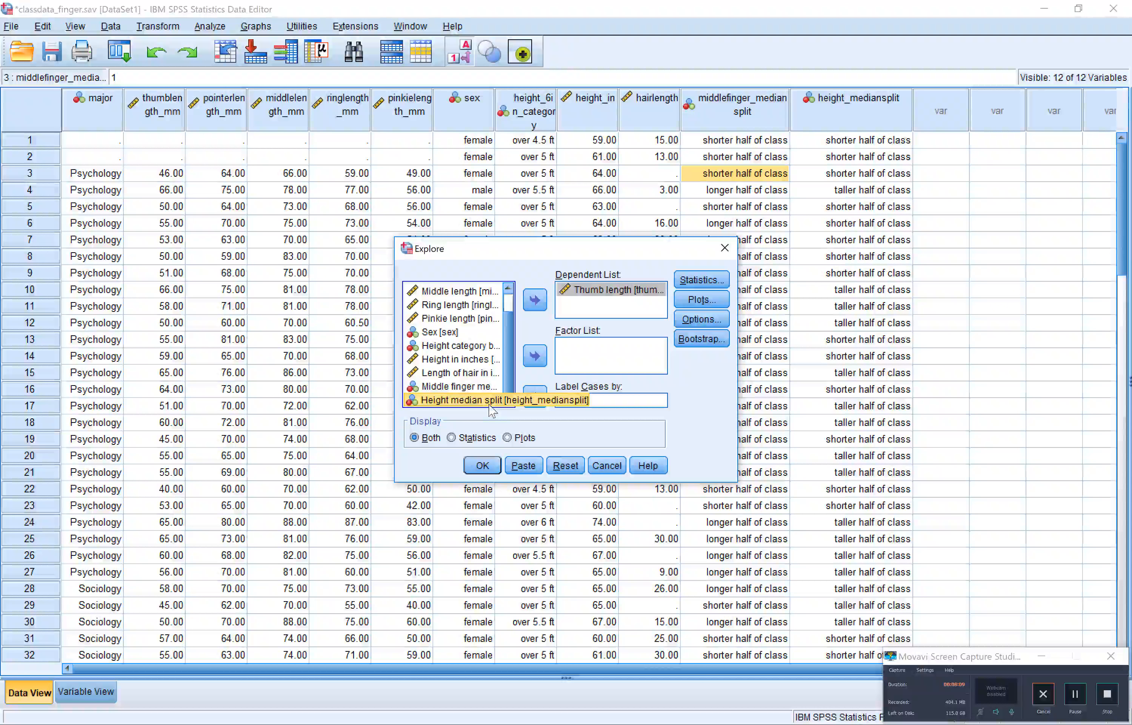
# Add Height median split as the factor and run the Explore analysis displaying Statistics only
pyautogui.click(536, 355)
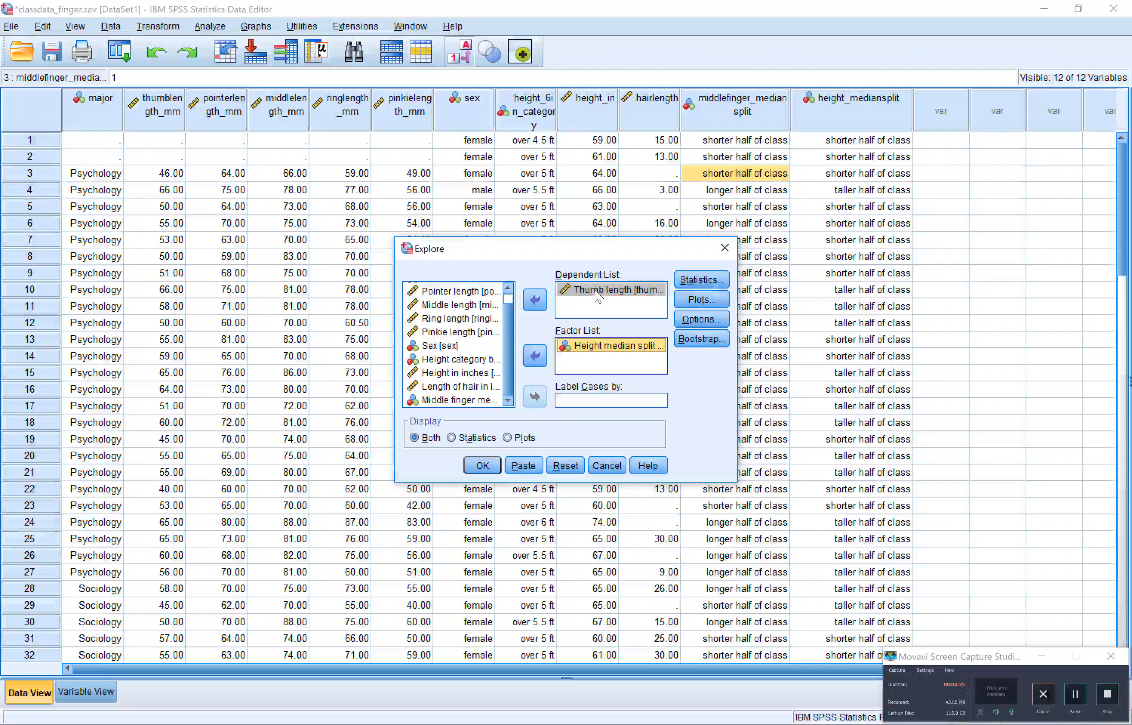
pyautogui.click(473, 440)
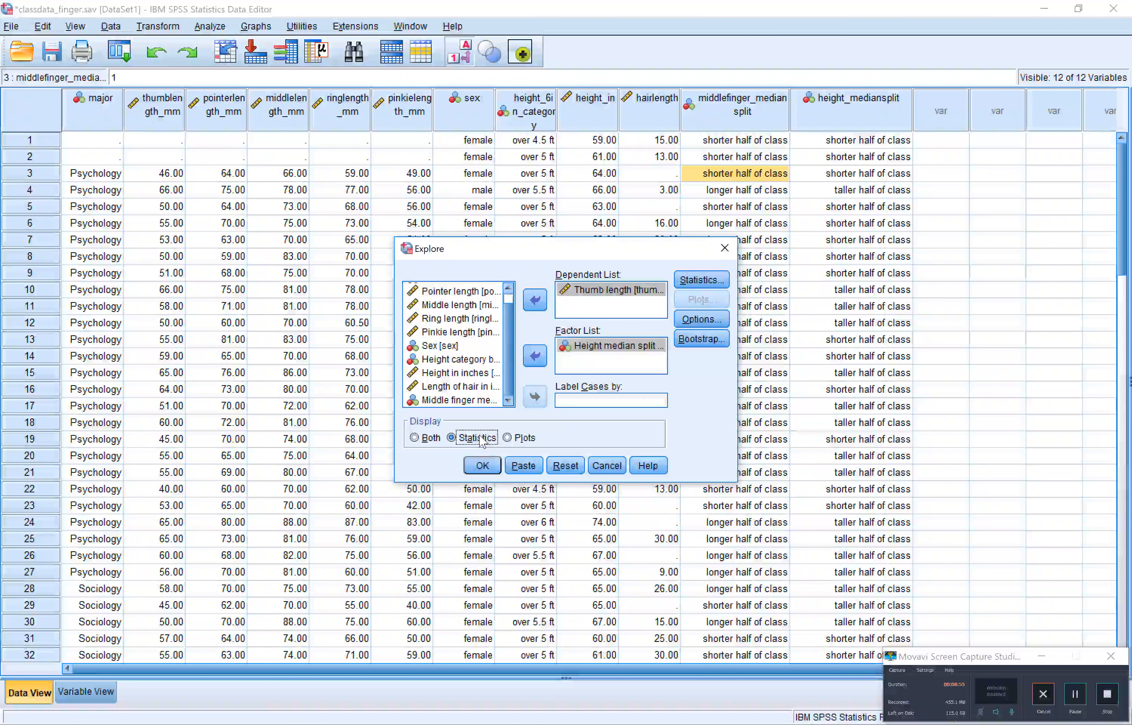
pyautogui.click(482, 465)
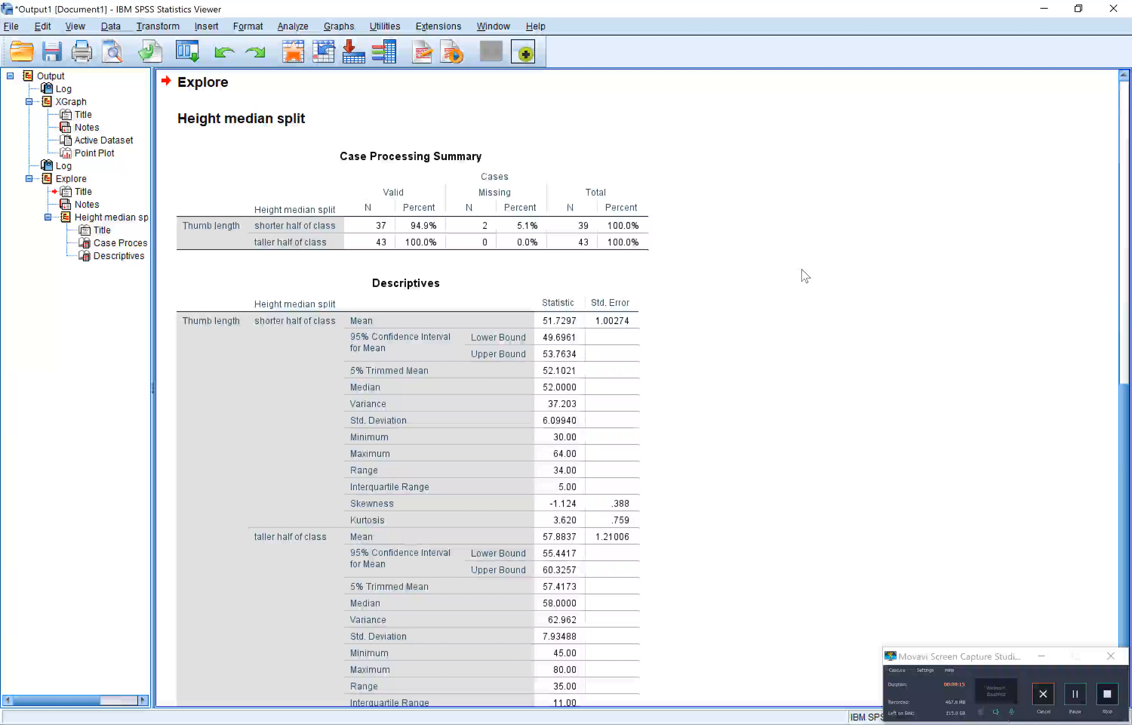
# Examine the Descriptives table of thumb length for the shorter and taller halves of the class
pyautogui.scroll(-2, 805, 276)
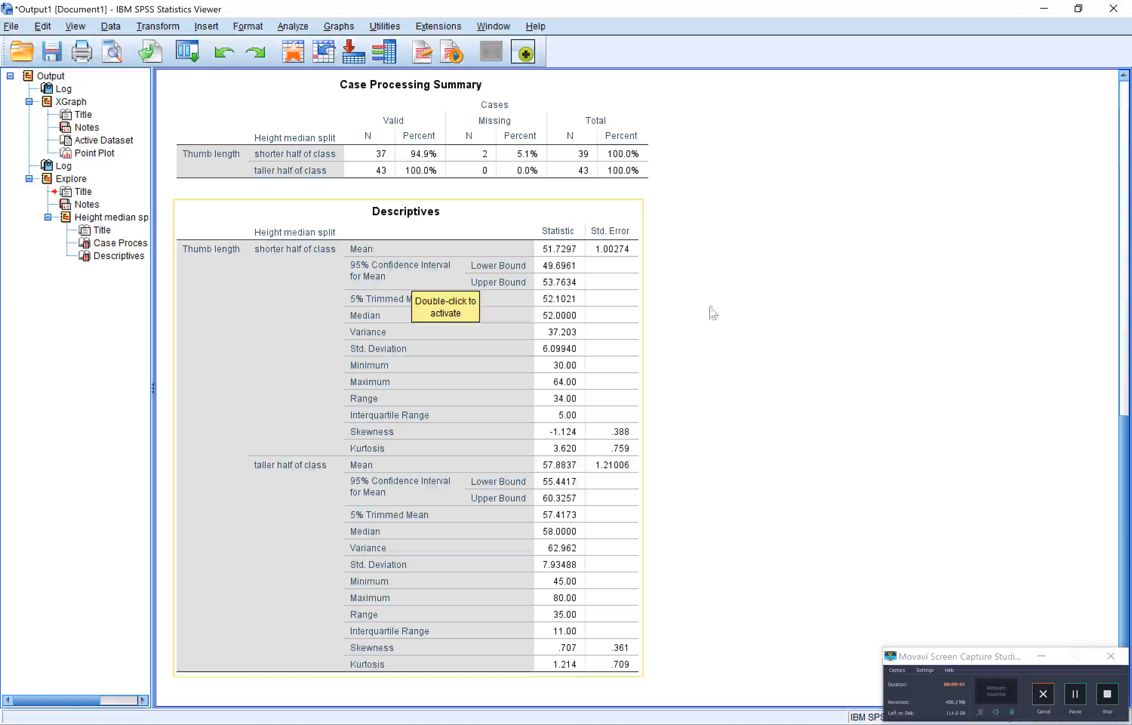
pyautogui.click(800, 291)
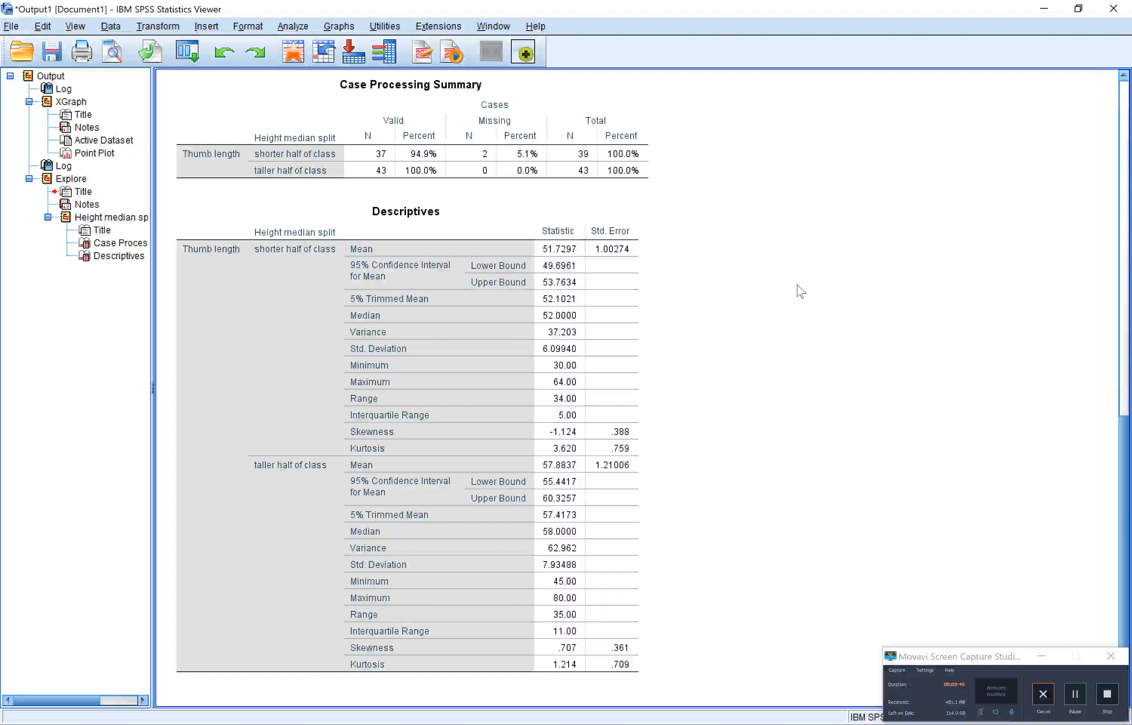
pyautogui.click(503, 209)
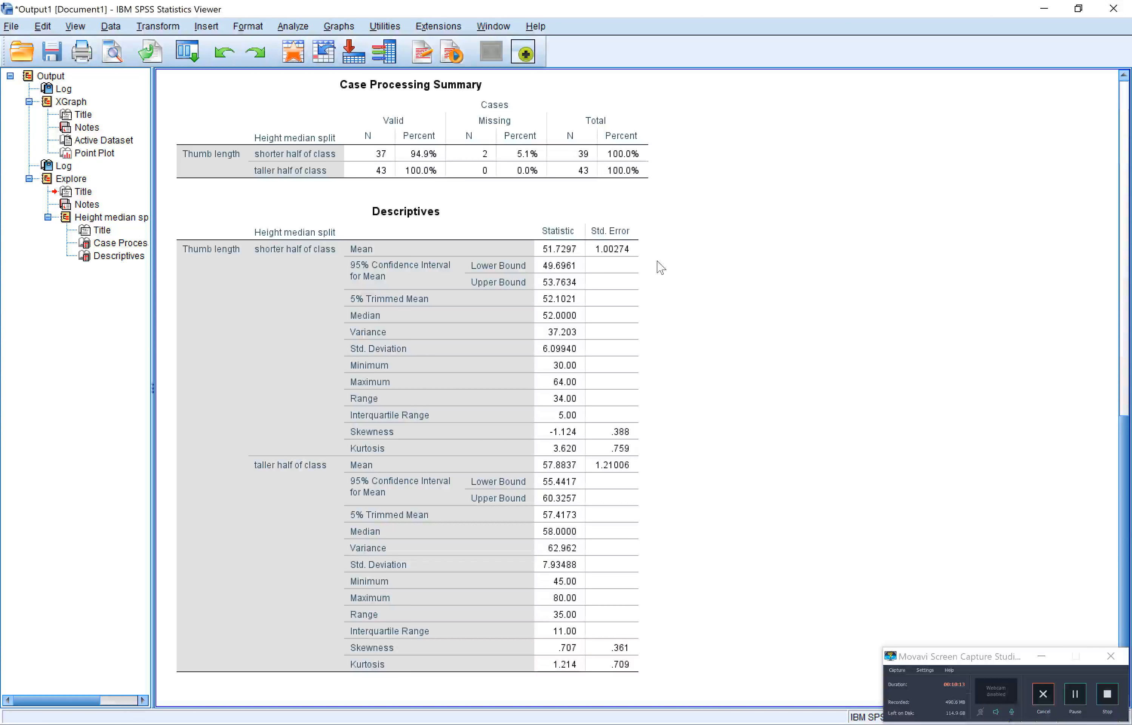
# Open a Windows Ink screen sketch of the Descriptives table and circle the shorter half's label, Mean label and mean value in red
pyautogui.press('super+w')
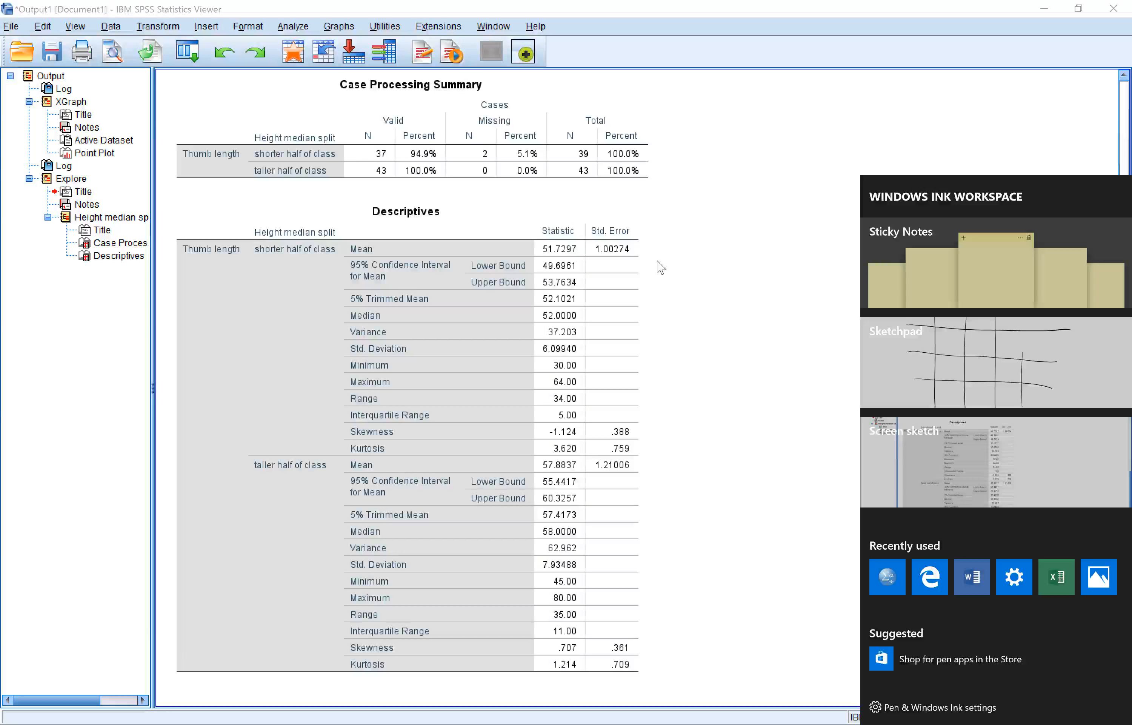
pyautogui.click(928, 462)
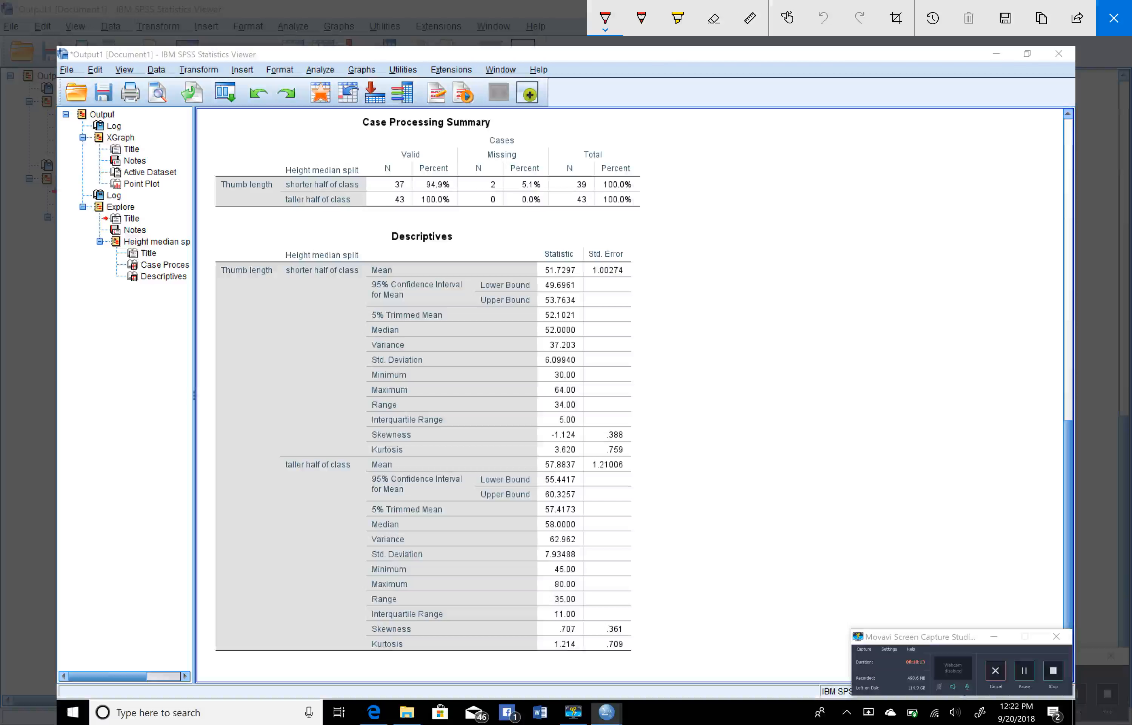
pyautogui.moveTo(343, 252)
pyautogui.mouseDown()
pyautogui.moveTo(274, 275)
pyautogui.moveTo(364, 259)
pyautogui.moveTo(327, 253)
pyautogui.mouseUp()
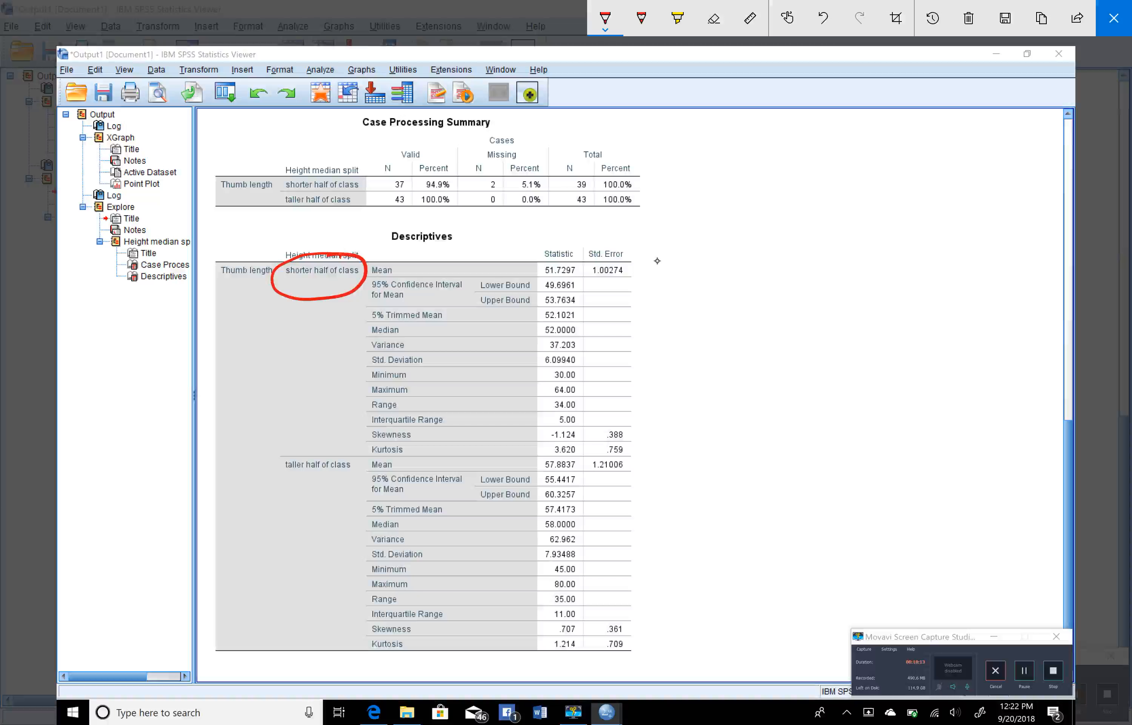
pyautogui.moveTo(398, 260)
pyautogui.mouseDown()
pyautogui.moveTo(358, 277)
pyautogui.moveTo(400, 257)
pyautogui.mouseUp()
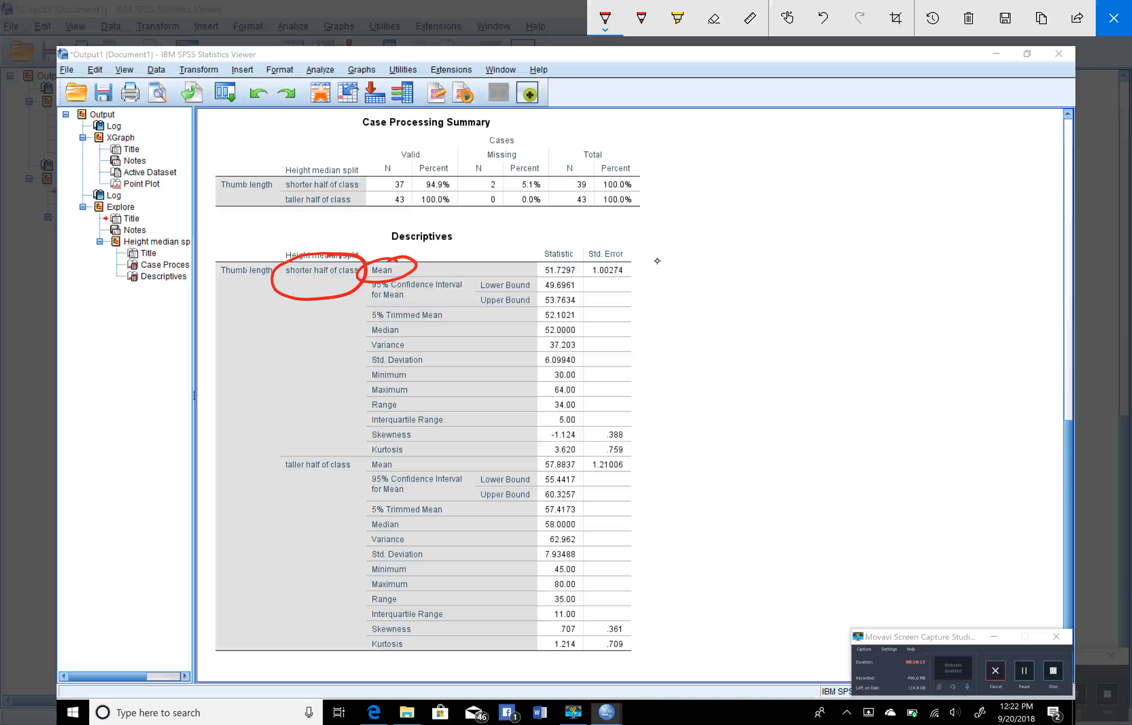
pyautogui.moveTo(574, 253)
pyautogui.mouseDown()
pyautogui.moveTo(521, 263)
pyautogui.moveTo(587, 260)
pyautogui.moveTo(561, 247)
pyautogui.mouseUp()
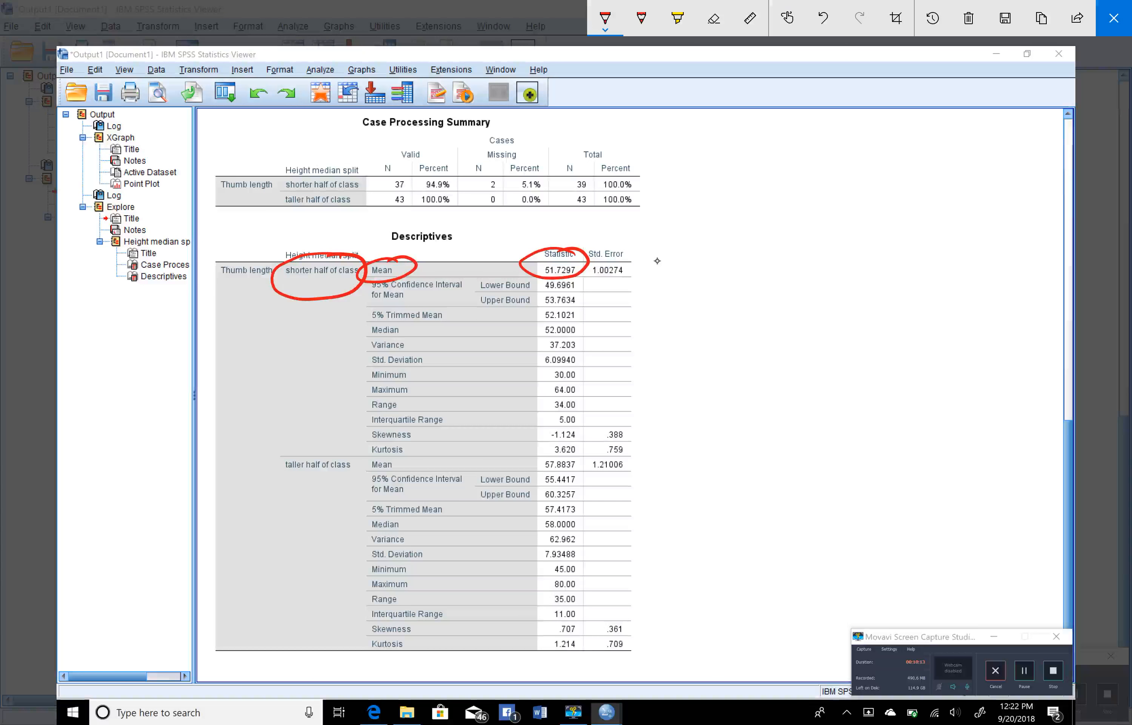
# Handwrite 51.73 in red beside the shorter half's mean
pyautogui.moveTo(679, 260)
pyautogui.mouseDown()
pyautogui.moveTo(658, 301)
pyautogui.moveTo(696, 304)
pyautogui.mouseUp()
pyautogui.click(717, 304)
pyautogui.moveTo(730, 263); pyautogui.dragTo(740, 304)
pyautogui.moveTo(766, 260)
pyautogui.mouseDown()
pyautogui.moveTo(780, 257)
pyautogui.moveTo(783, 300)
pyautogui.moveTo(770, 300)
pyautogui.mouseUp()
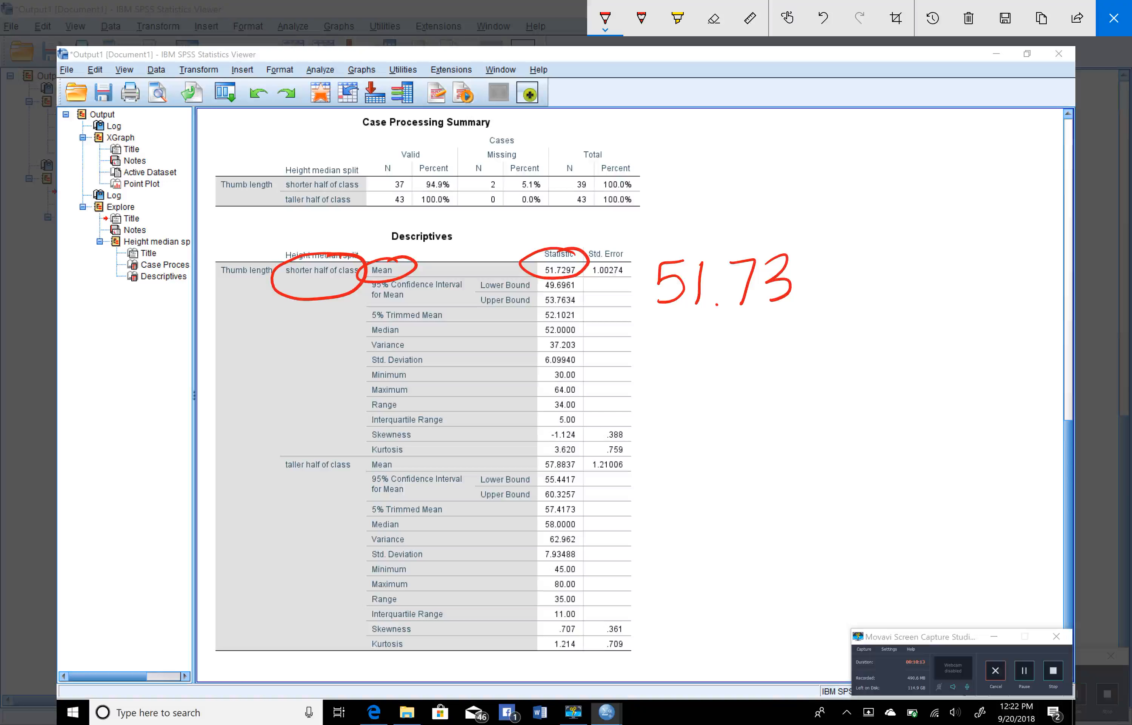
# Separate the two groups with a red line and circle the taller half's label, Mean label and mean value in blue
pyautogui.moveTo(253, 457); pyautogui.dragTo(777, 456)
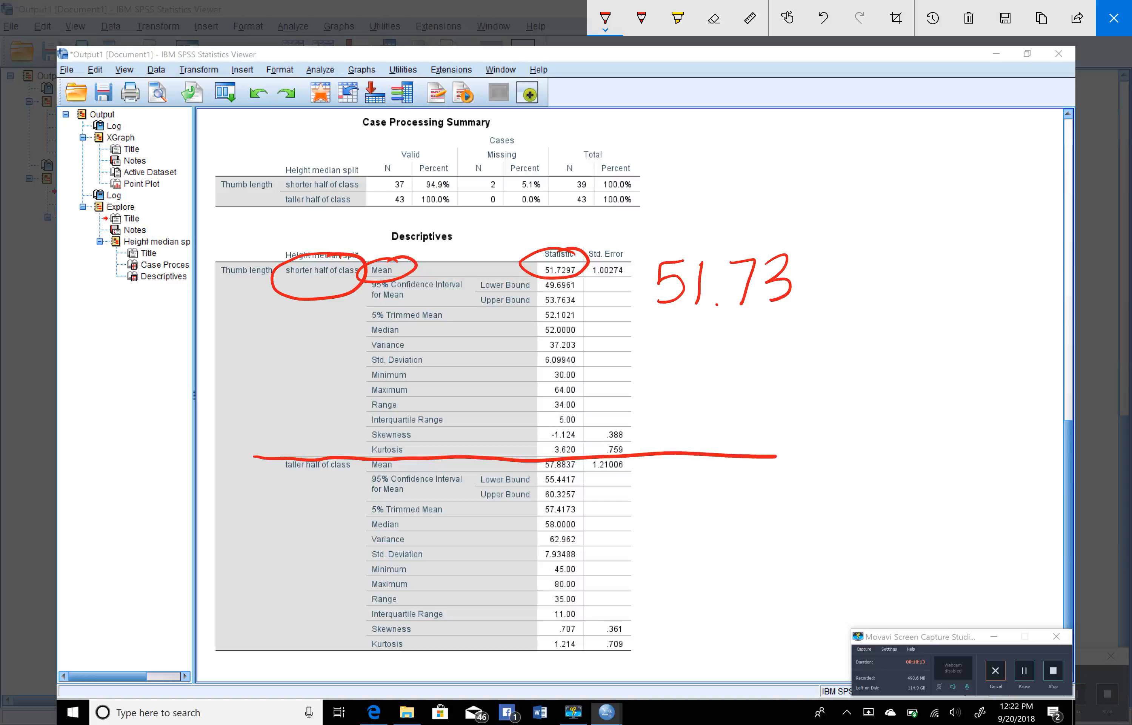
pyautogui.moveTo(350, 449)
pyautogui.mouseDown()
pyautogui.moveTo(274, 490)
pyautogui.moveTo(336, 448)
pyautogui.mouseUp()
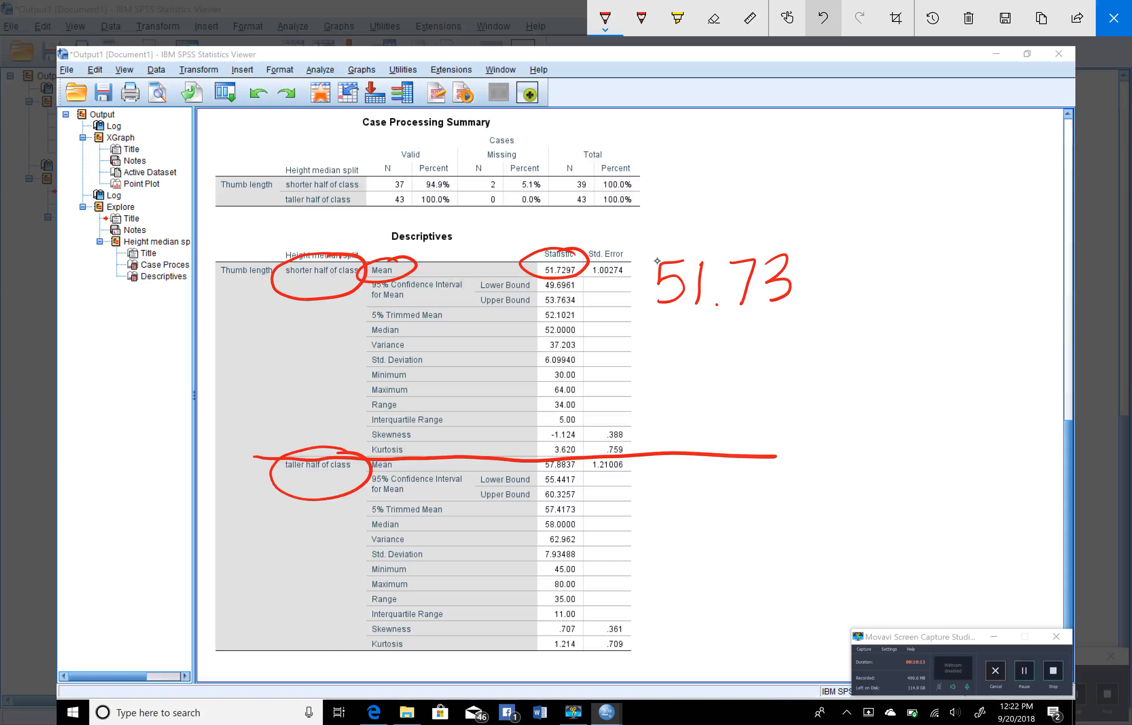
pyautogui.click(824, 18)
pyautogui.click(605, 19)
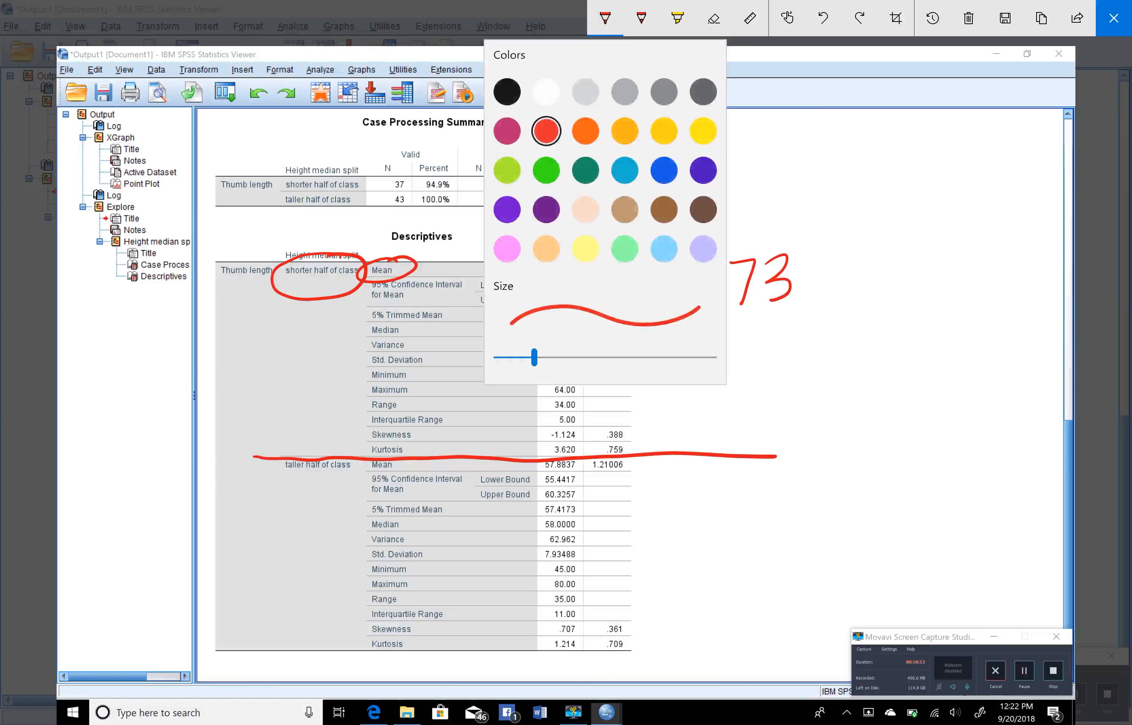
pyautogui.click(664, 168)
pyautogui.moveTo(325, 448)
pyautogui.mouseDown()
pyautogui.moveTo(252, 480)
pyautogui.moveTo(295, 439)
pyautogui.moveTo(279, 450)
pyautogui.mouseUp()
pyautogui.moveTo(402, 458)
pyautogui.mouseDown()
pyautogui.moveTo(368, 473)
pyautogui.moveTo(387, 456)
pyautogui.mouseUp()
pyautogui.moveTo(580, 453)
pyautogui.mouseDown()
pyautogui.moveTo(551, 454)
pyautogui.moveTo(571, 480)
pyautogui.moveTo(583, 457)
pyautogui.mouseUp()
# Handwrite 57.88 in blue beside the taller half's mean
pyautogui.moveTo(711, 479)
pyautogui.mouseDown()
pyautogui.moveTo(685, 483)
pyautogui.moveTo(713, 533)
pyautogui.moveTo(689, 538)
pyautogui.moveTo(742, 538)
pyautogui.mouseUp()
pyautogui.click(764, 533)
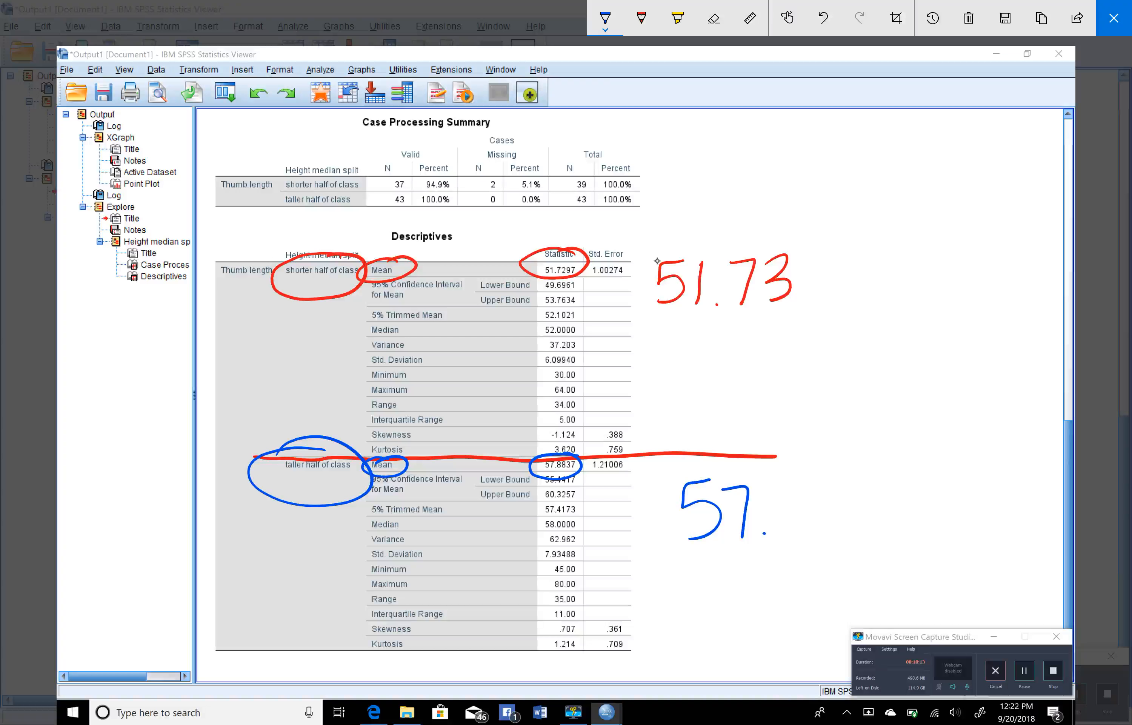
pyautogui.moveTo(802, 481)
pyautogui.mouseDown()
pyautogui.moveTo(785, 531)
pyautogui.moveTo(801, 479)
pyautogui.moveTo(826, 529)
pyautogui.moveTo(836, 476)
pyautogui.mouseUp()
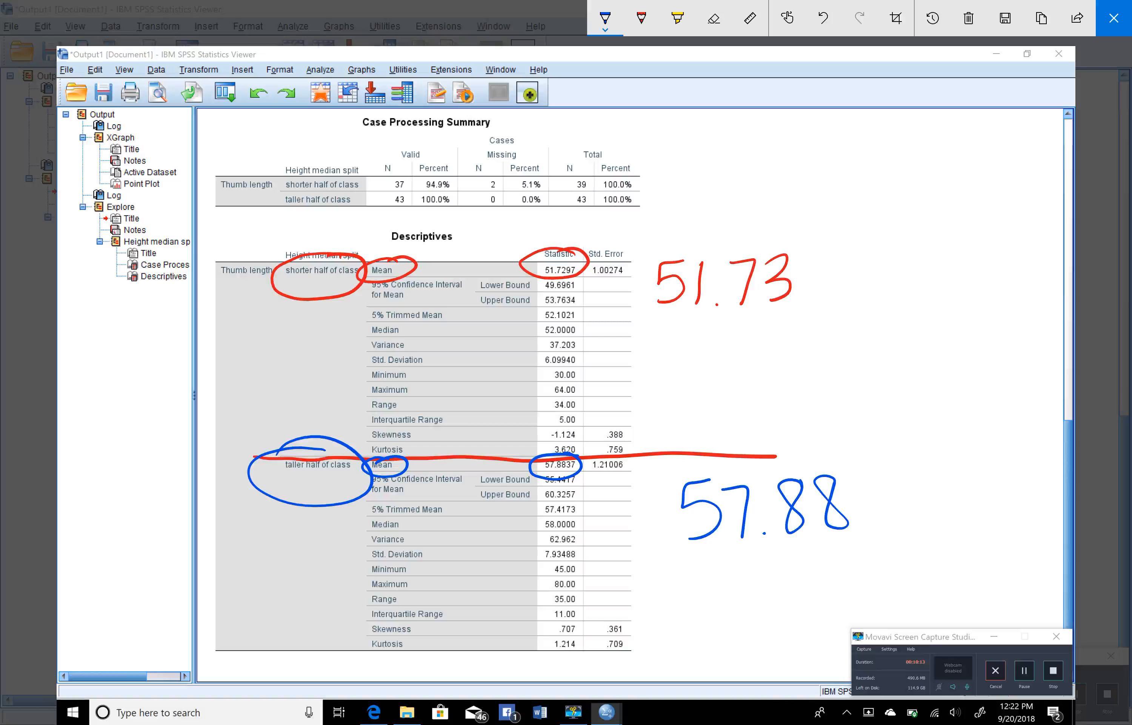
# Correct the handwritten means to one decimal place, 57.9 for the taller half and 51.7 for the shorter half
pyautogui.click(714, 18)
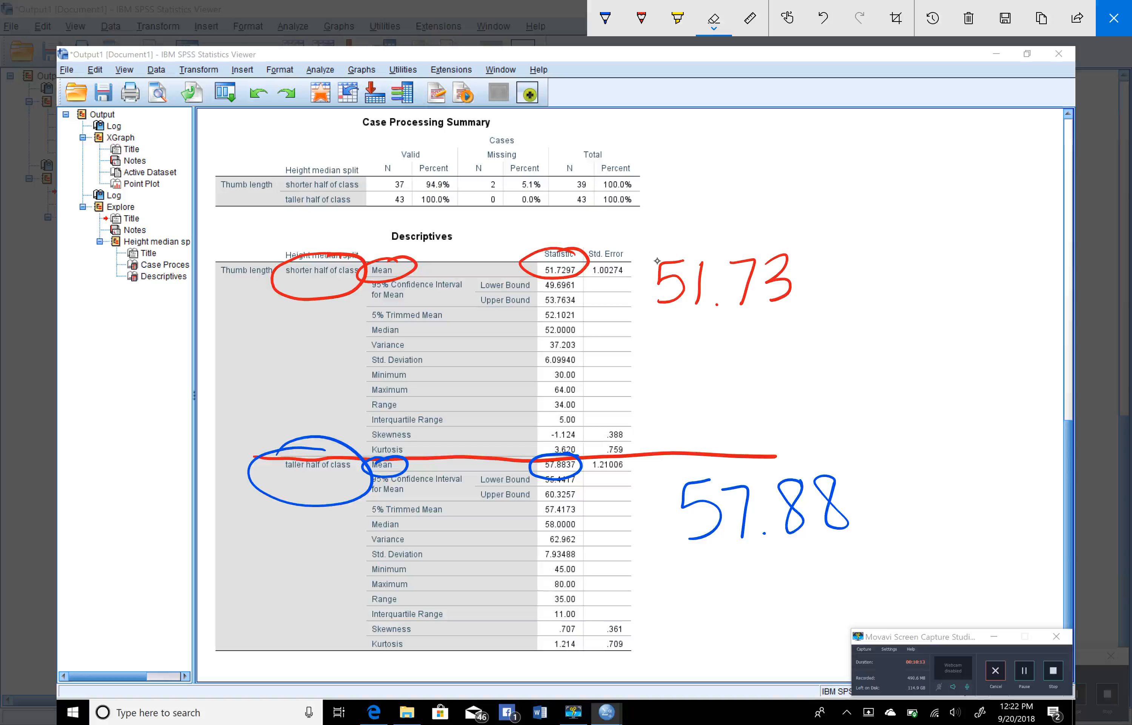
pyautogui.click(791, 506)
pyautogui.click(832, 503)
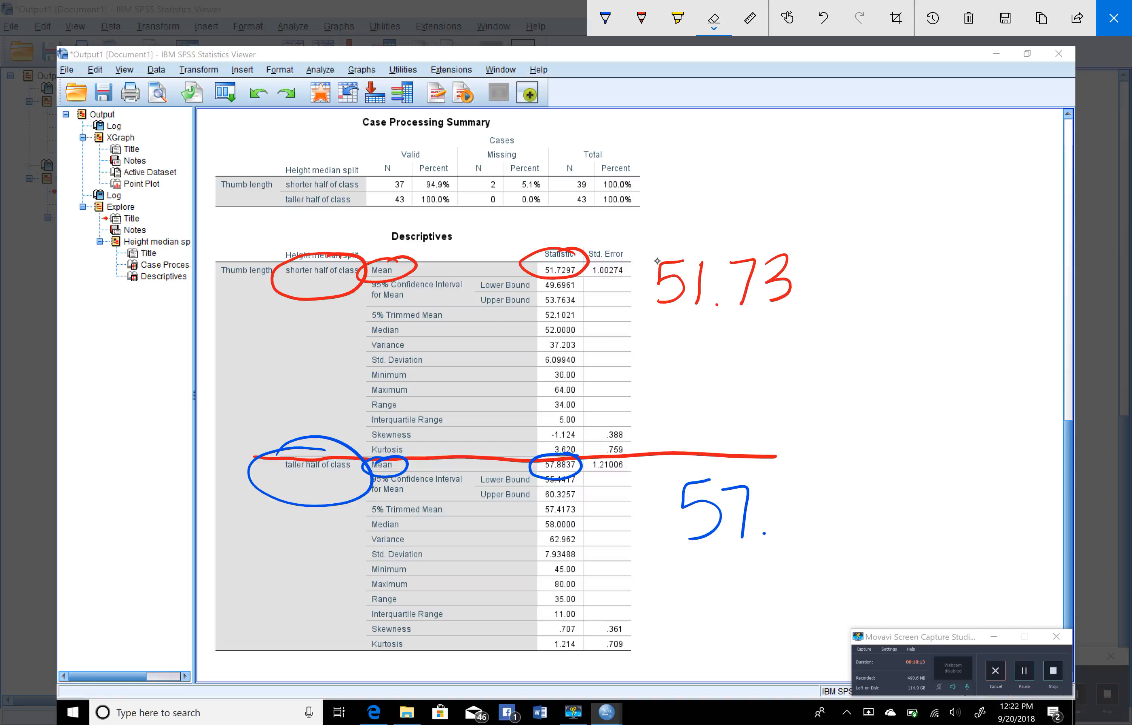
pyautogui.click(605, 18)
pyautogui.moveTo(807, 482); pyautogui.dragTo(807, 551)
pyautogui.click(714, 18)
pyautogui.click(779, 279)
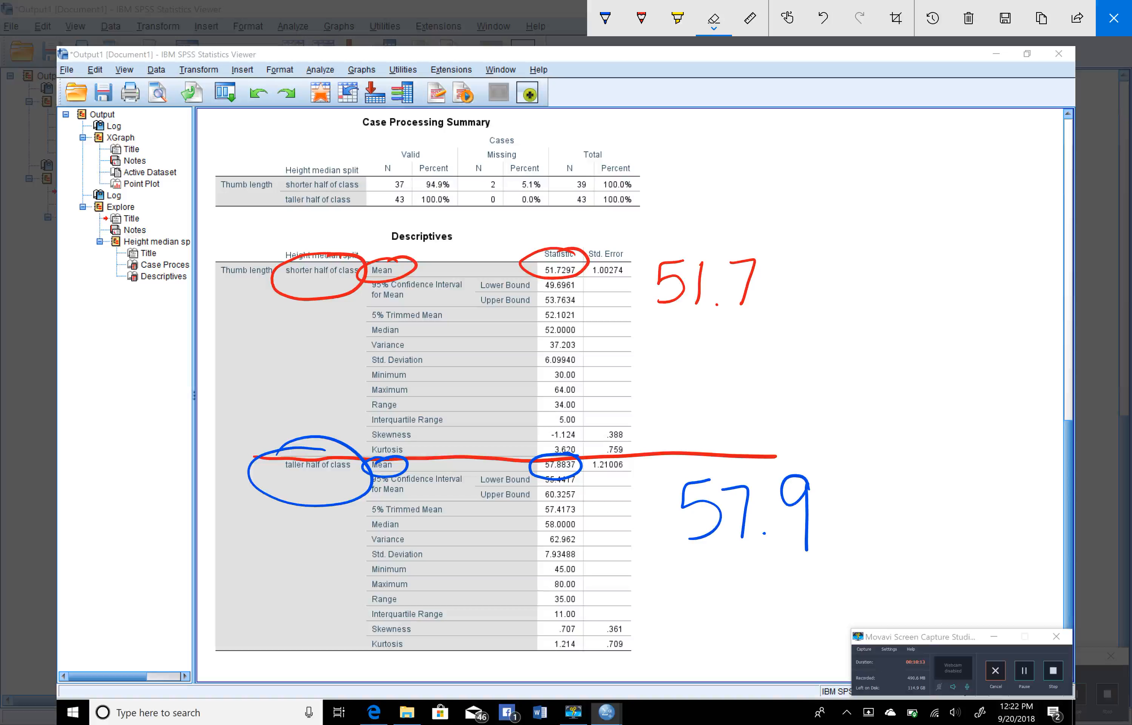
pyautogui.click(642, 19)
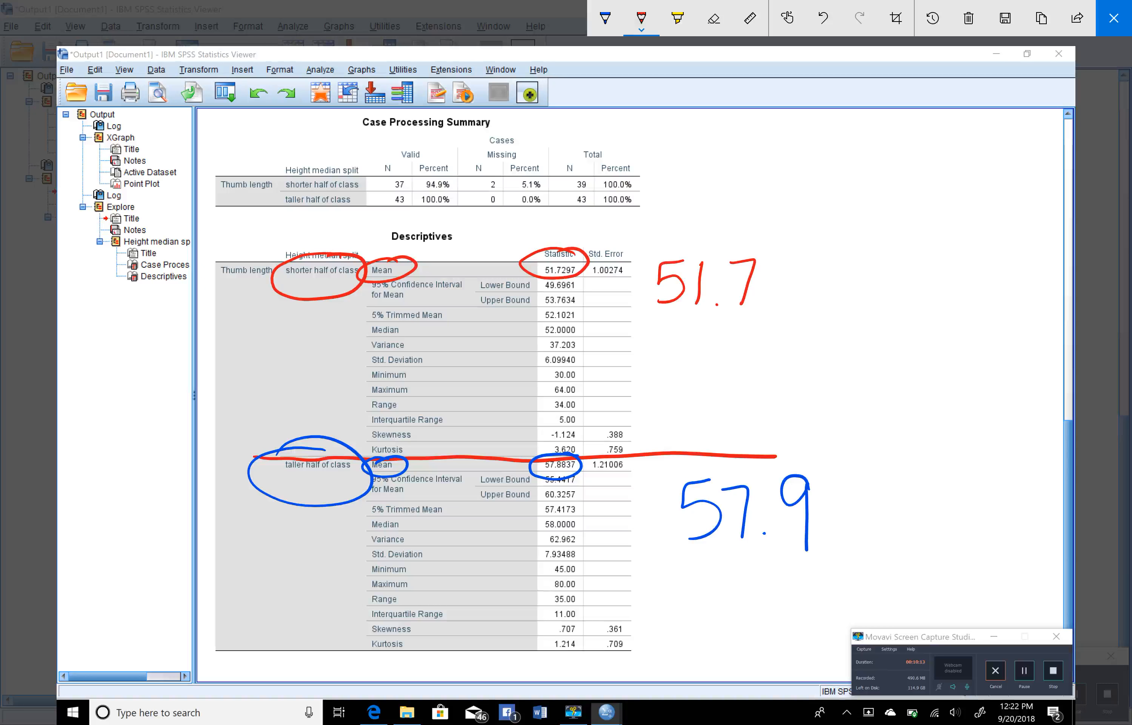
pyautogui.moveTo(416, 344)
pyautogui.mouseDown()
pyautogui.moveTo(374, 349)
pyautogui.moveTo(402, 372)
pyautogui.moveTo(420, 349)
pyautogui.moveTo(398, 347)
pyautogui.mouseUp()
pyautogui.click(823, 18)
# Circle the shorter half's Std. Deviation label and its value in red ballpoint ink
pyautogui.click(605, 18)
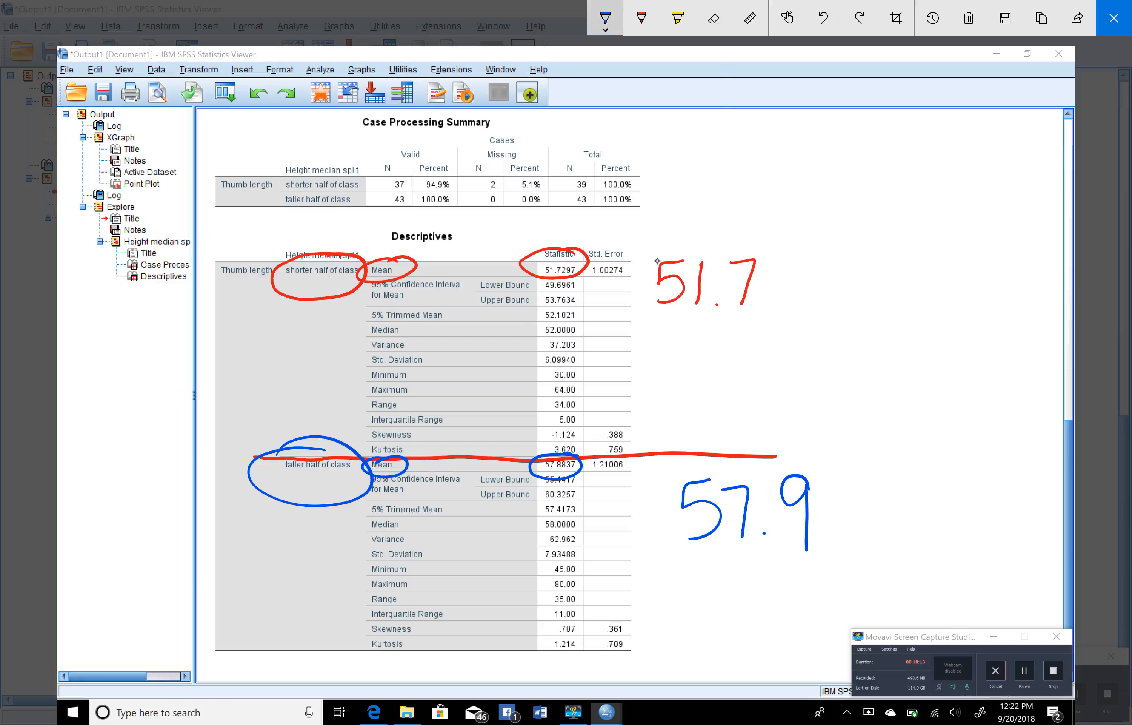
pyautogui.click(605, 18)
pyautogui.click(546, 128)
pyautogui.click(546, 129)
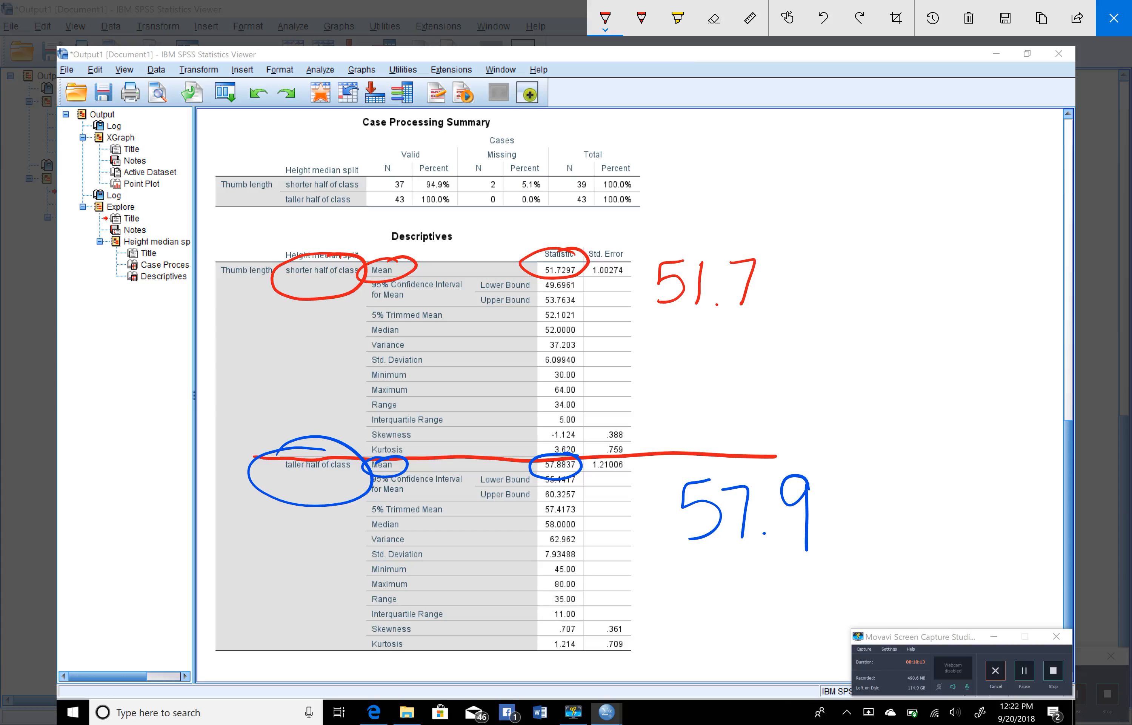
pyautogui.moveTo(421, 353)
pyautogui.mouseDown()
pyautogui.moveTo(381, 343)
pyautogui.moveTo(440, 367)
pyautogui.moveTo(406, 344)
pyautogui.mouseUp()
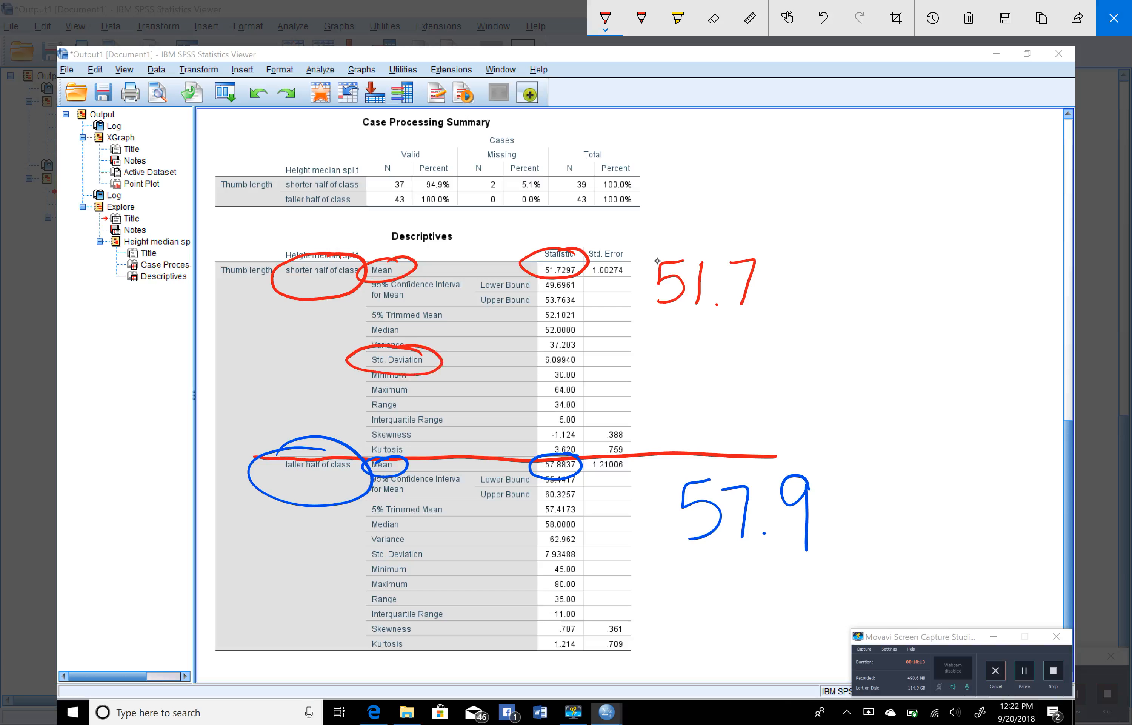
pyautogui.moveTo(582, 354)
pyautogui.mouseDown()
pyautogui.moveTo(524, 357)
pyautogui.moveTo(601, 364)
pyautogui.moveTo(568, 348)
pyautogui.mouseUp()
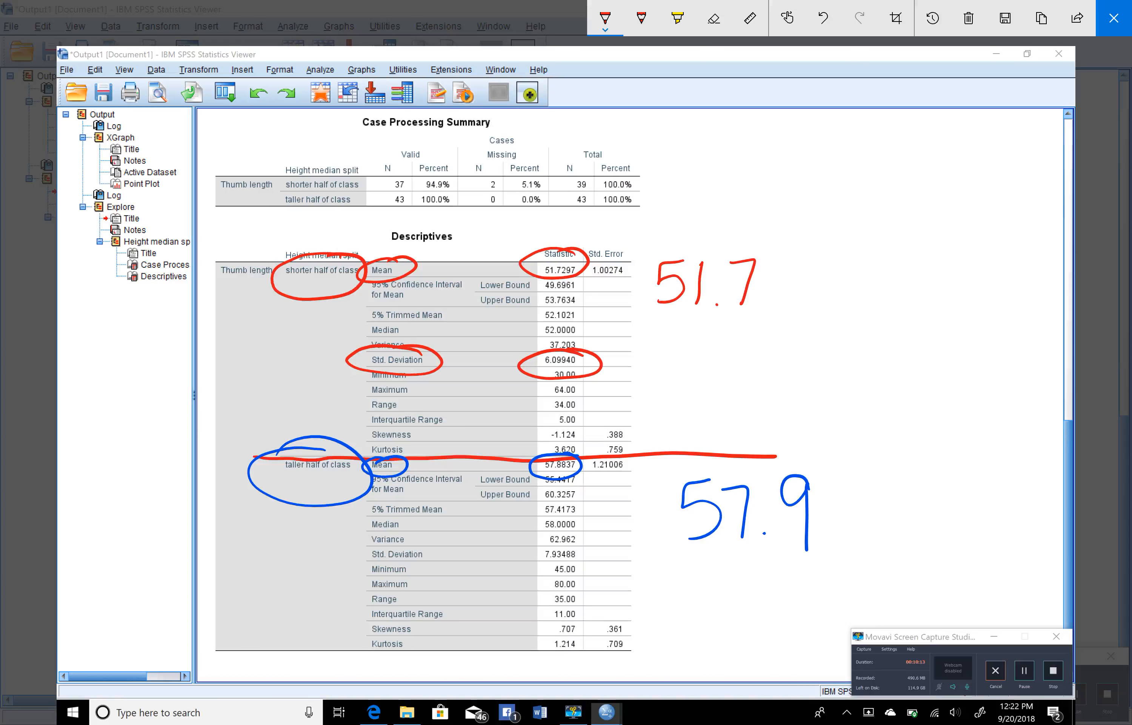
# Handwrite 6.1 in red beside the shorter half's standard deviation
pyautogui.moveTo(694, 351)
pyautogui.mouseDown()
pyautogui.moveTo(685, 405)
pyautogui.moveTo(698, 408)
pyautogui.mouseUp()
pyautogui.click(741, 407)
pyautogui.moveTo(771, 347); pyautogui.dragTo(778, 418)
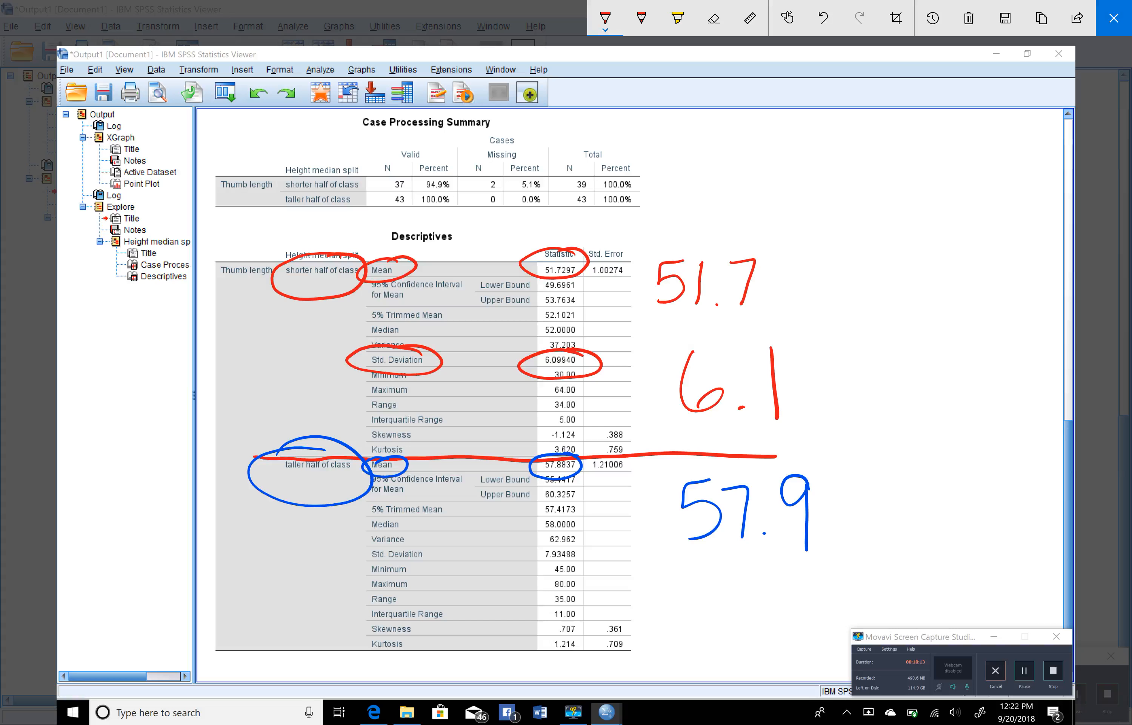
# Circle the taller half's Std. Deviation label and value in blue and handwrite 7.9 beside them
pyautogui.click(605, 18)
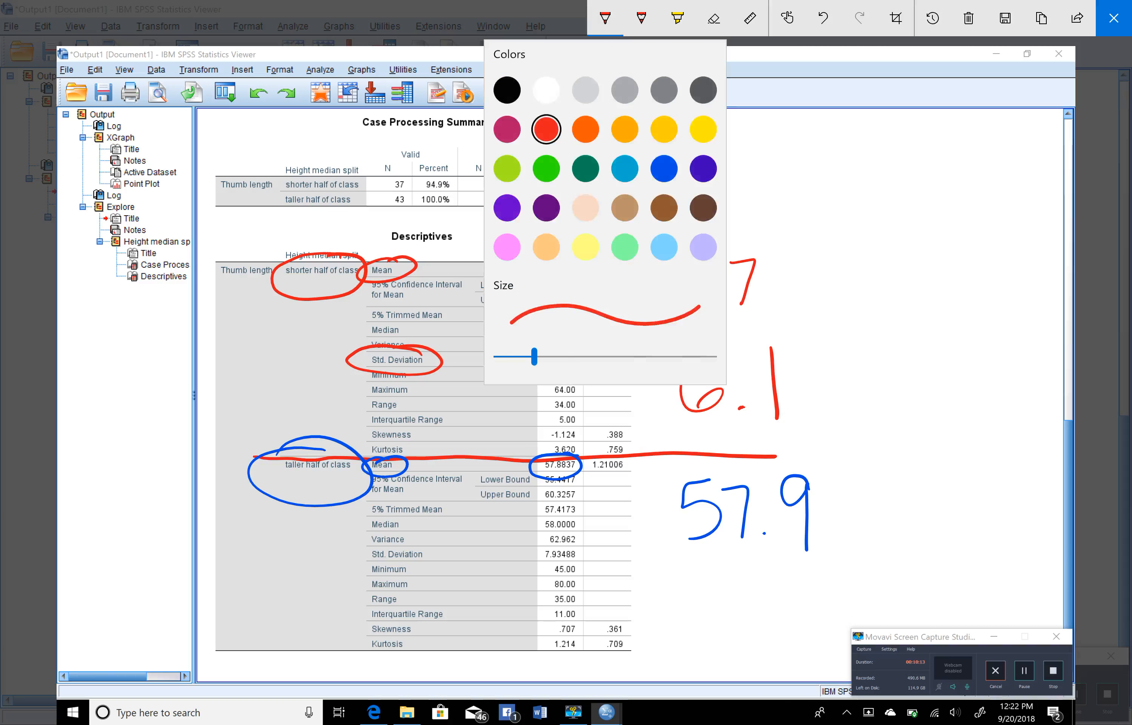
pyautogui.click(664, 168)
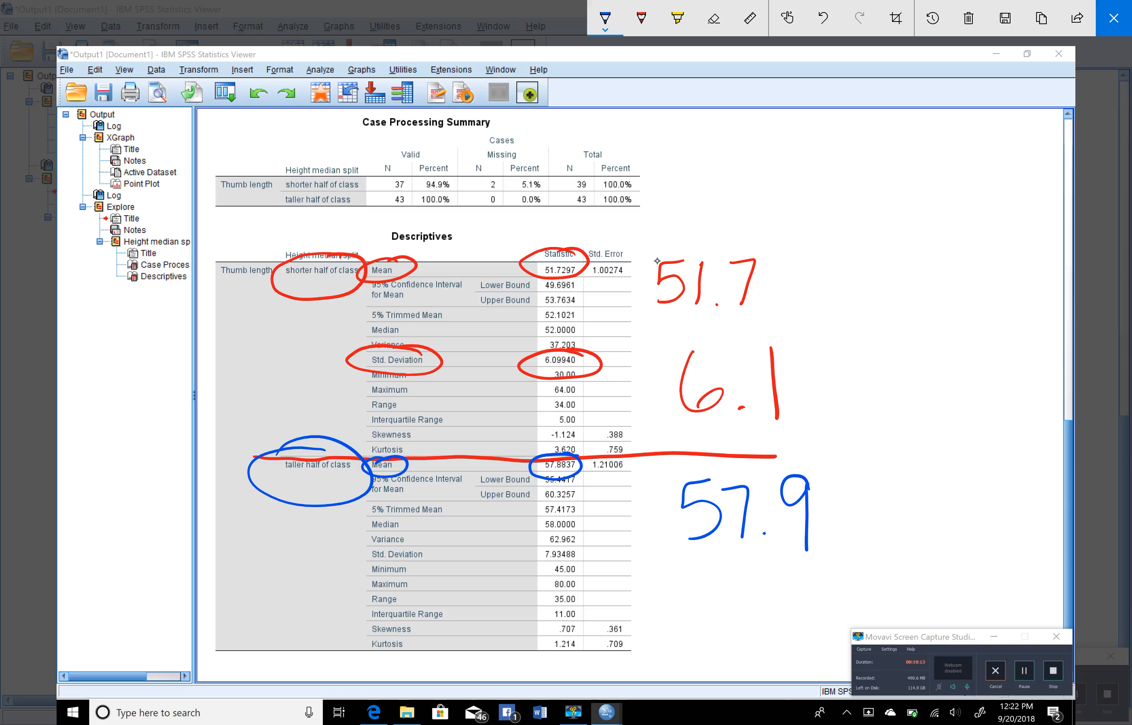
pyautogui.moveTo(419, 542)
pyautogui.mouseDown()
pyautogui.moveTo(358, 548)
pyautogui.moveTo(439, 547)
pyautogui.moveTo(412, 540)
pyautogui.moveTo(463, 565)
pyautogui.moveTo(528, 567)
pyautogui.moveTo(592, 555)
pyautogui.moveTo(531, 571)
pyautogui.mouseUp()
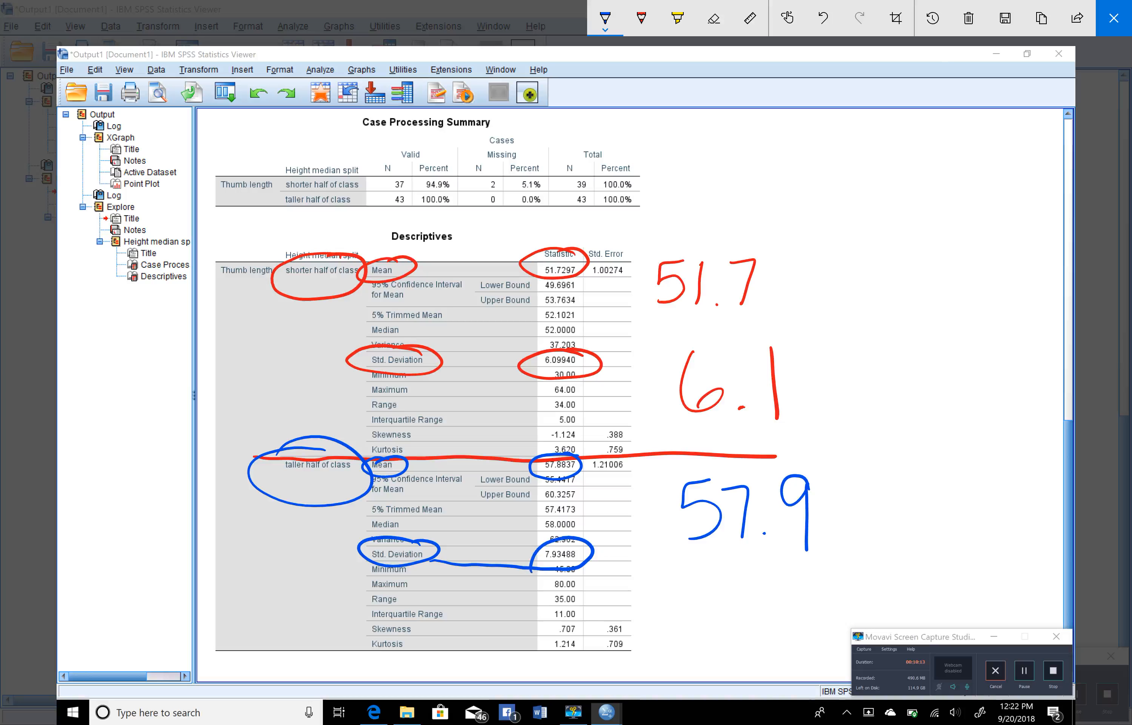
pyautogui.moveTo(677, 566)
pyautogui.mouseDown()
pyautogui.moveTo(718, 565)
pyautogui.moveTo(710, 630)
pyautogui.mouseUp()
pyautogui.moveTo(784, 569)
pyautogui.mouseDown()
pyautogui.moveTo(767, 597)
pyautogui.moveTo(783, 634)
pyautogui.mouseUp()
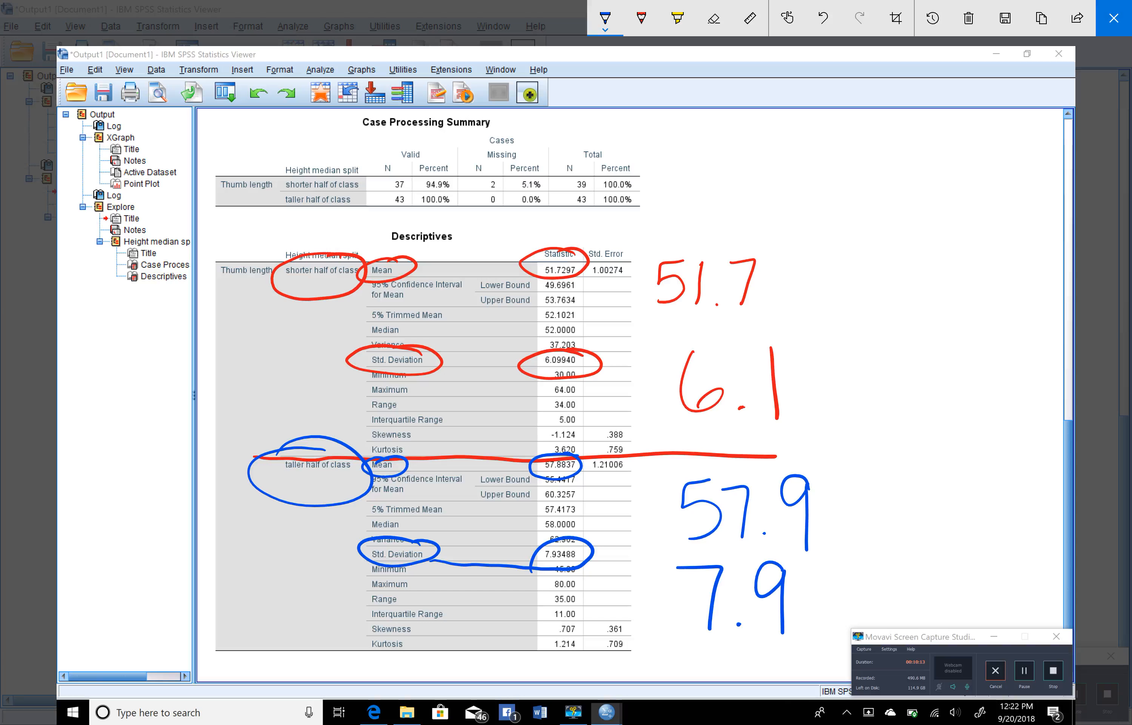
# Highlight the shorter half's mean in yellow, and clear all ink on closing the screen sketch
pyautogui.click(677, 18)
pyautogui.moveTo(390, 257)
pyautogui.mouseDown()
pyautogui.moveTo(377, 287)
pyautogui.moveTo(407, 263)
pyautogui.moveTo(593, 267)
pyautogui.moveTo(557, 256)
pyautogui.moveTo(583, 287)
pyautogui.mouseUp()
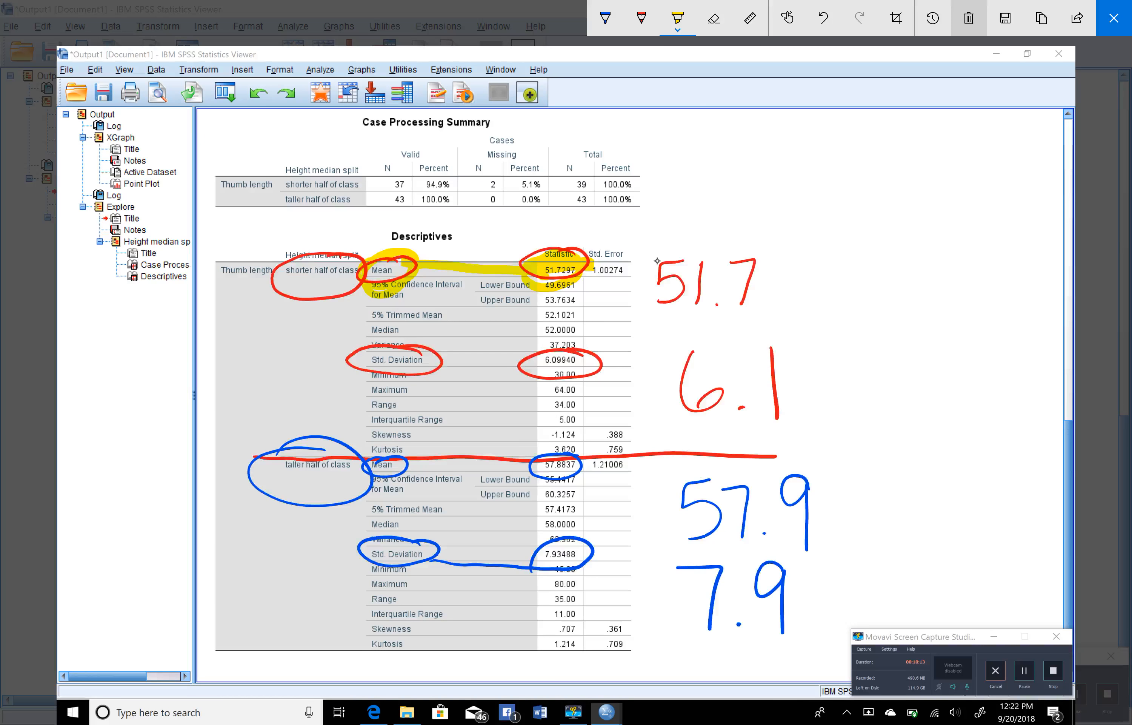
pyautogui.click(968, 18)
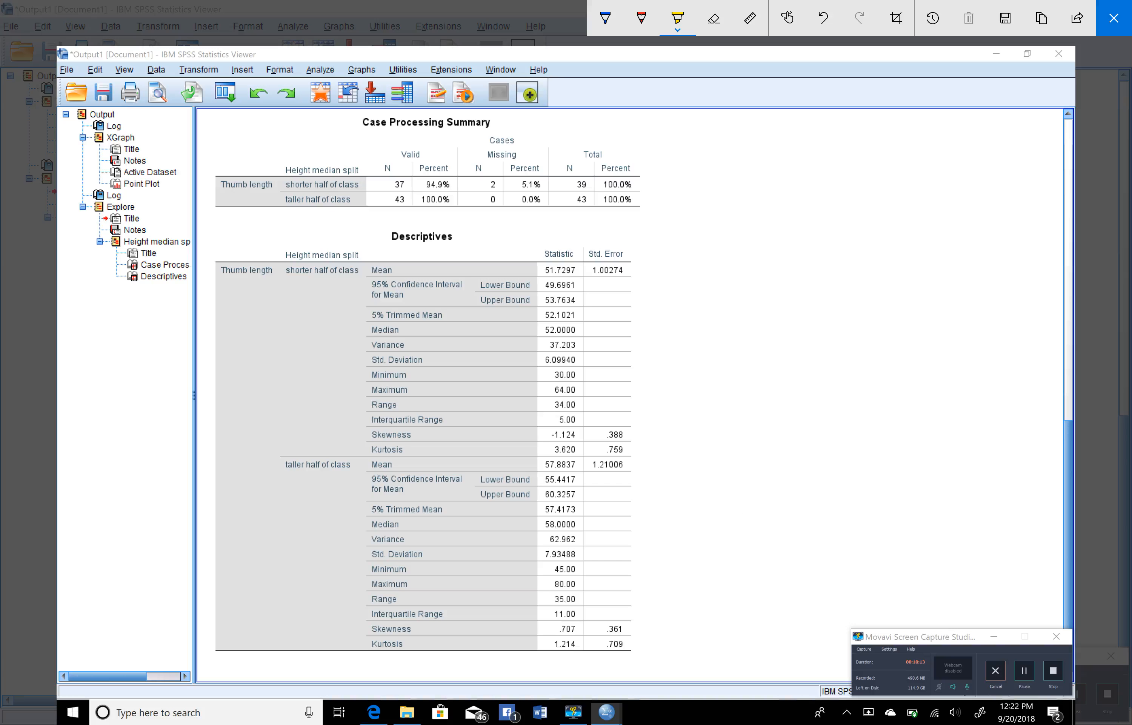
pyautogui.click(1114, 18)
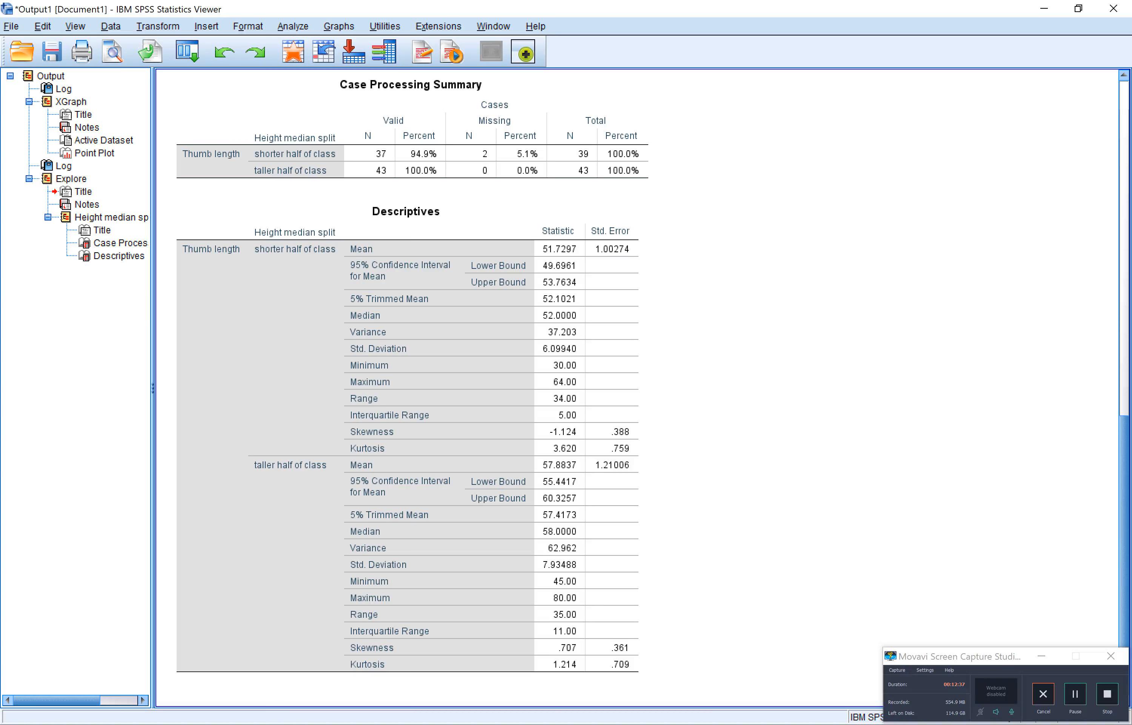
# Open a screen sketch of the paneled dot plot and trace a red distribution curve over the shorter half's dots
pyautogui.scroll(10, 739, 230)
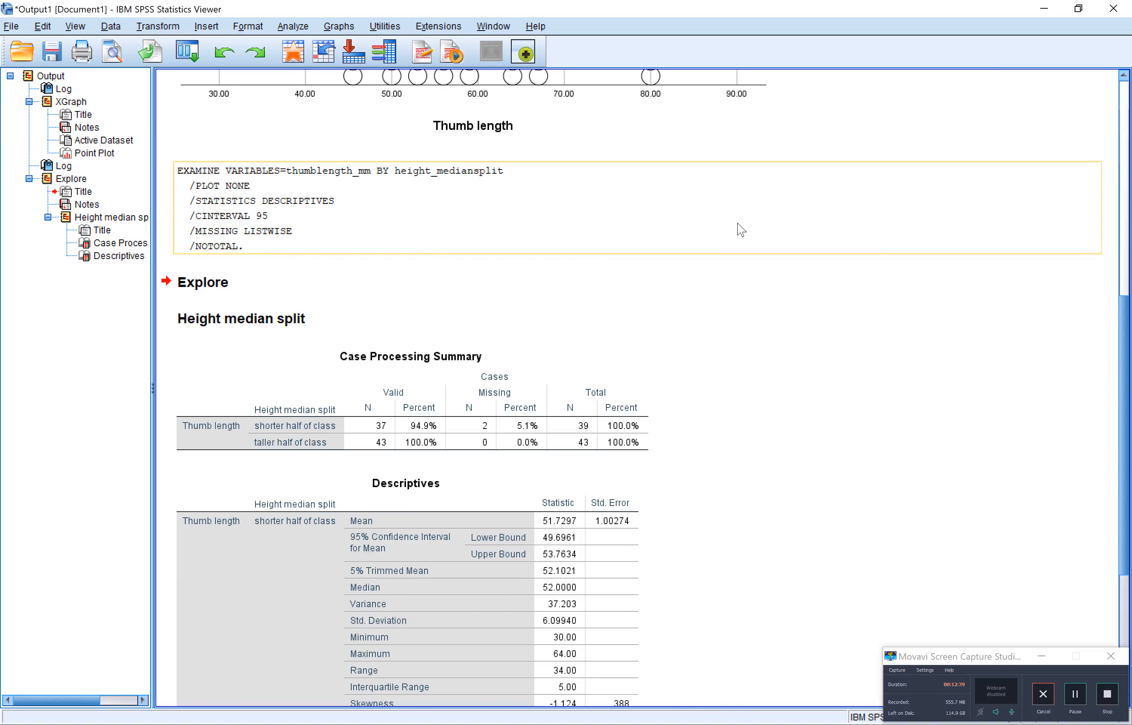
pyautogui.scroll(3, 739, 230)
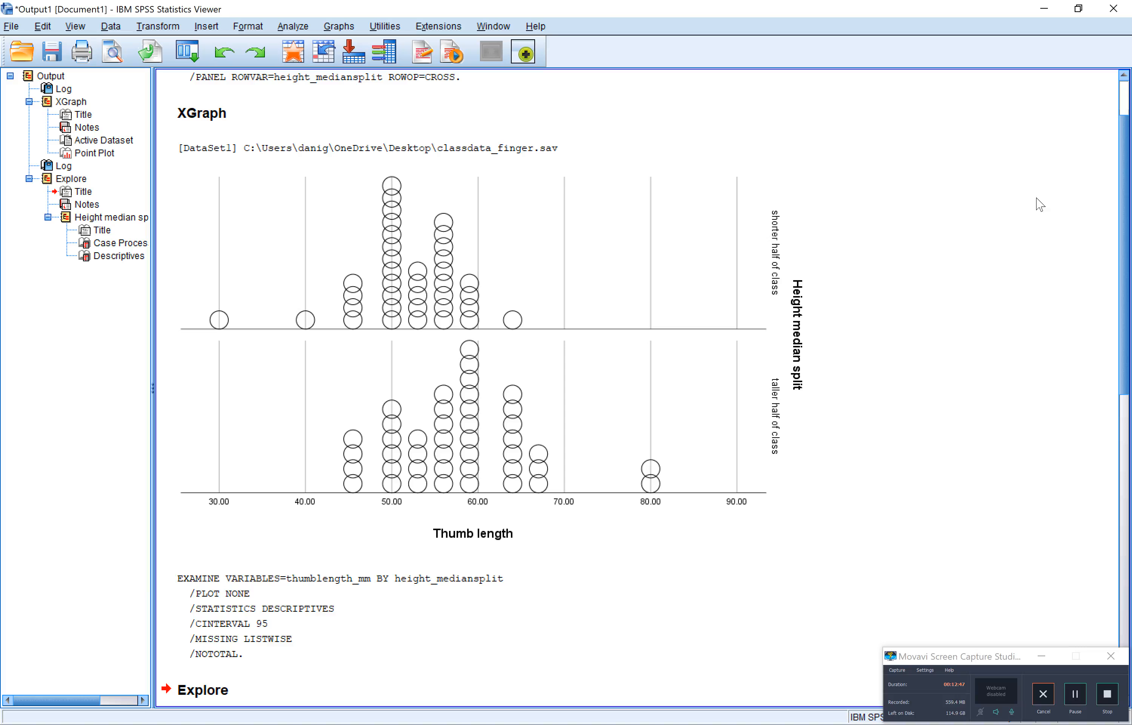
pyautogui.press('super+w')
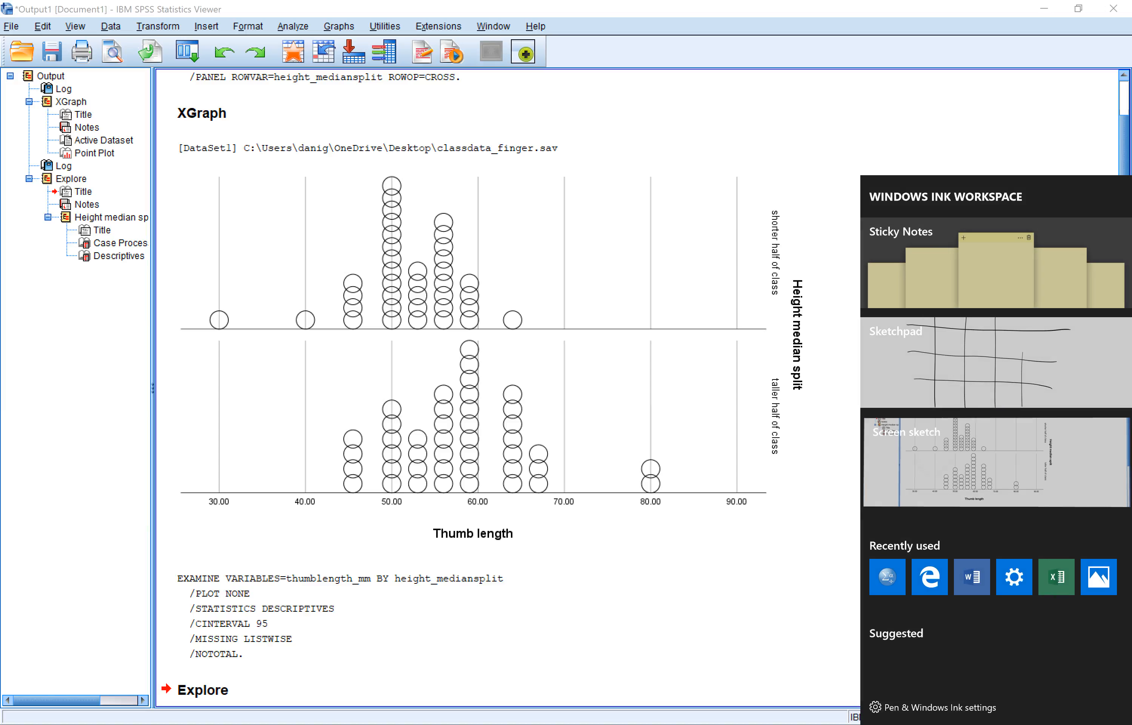
pyautogui.click(999, 475)
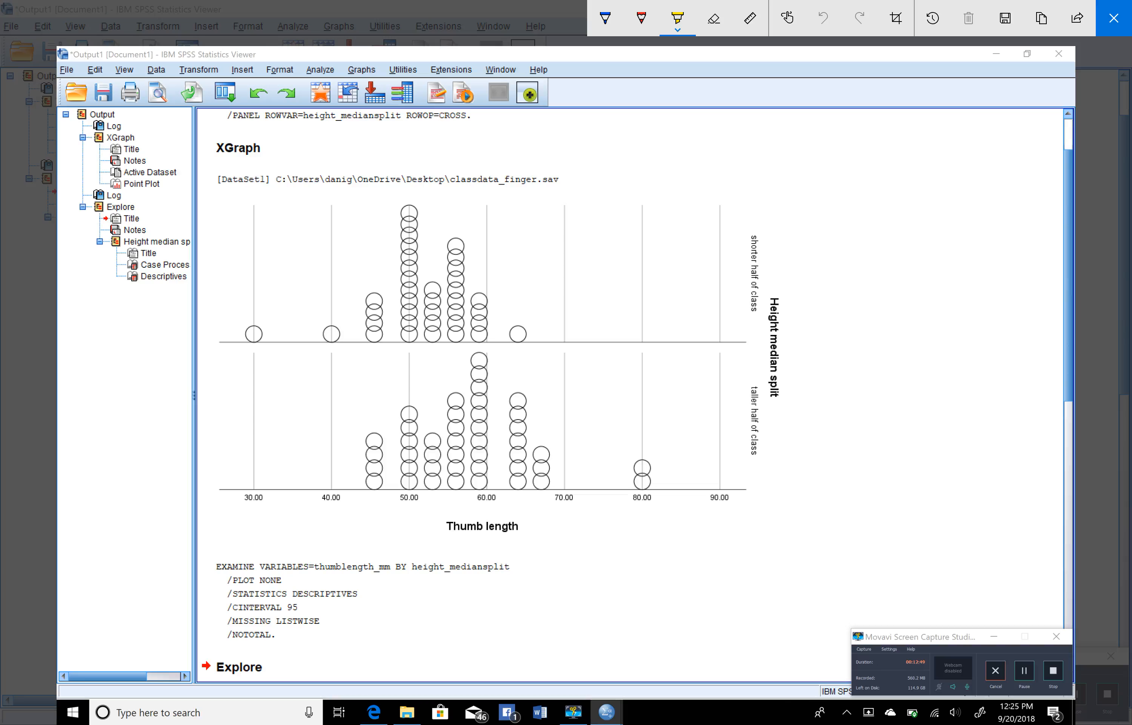
pyautogui.click(605, 18)
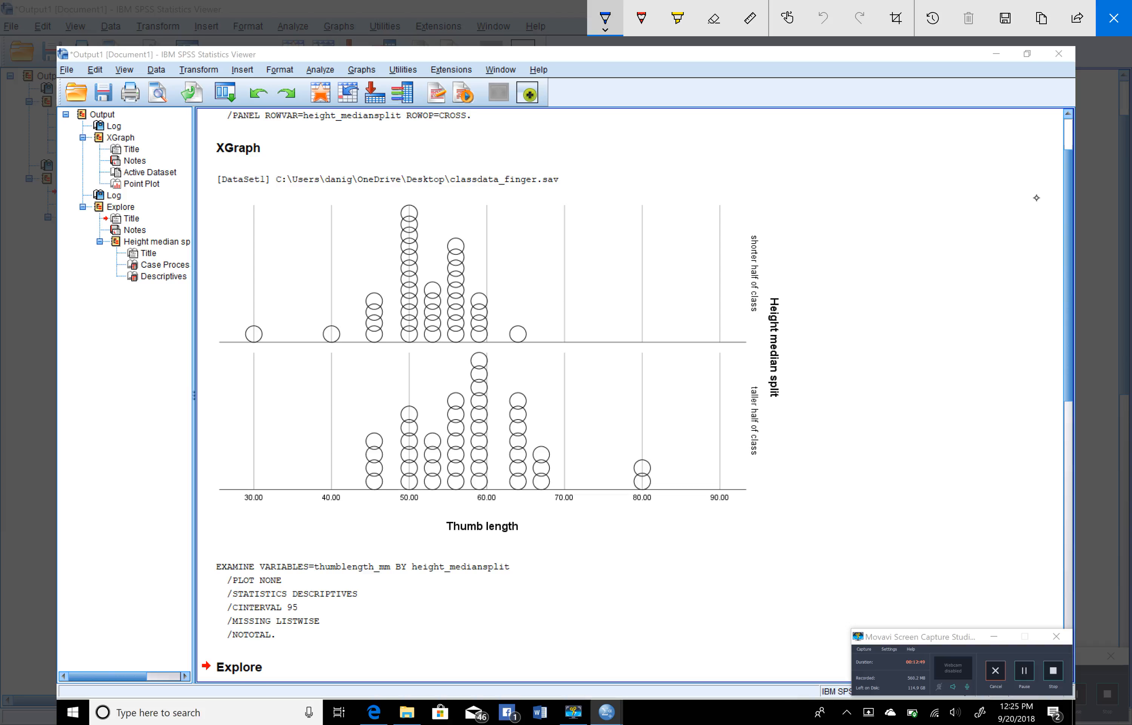
pyautogui.click(605, 18)
pyautogui.click(546, 129)
pyautogui.click(1037, 198)
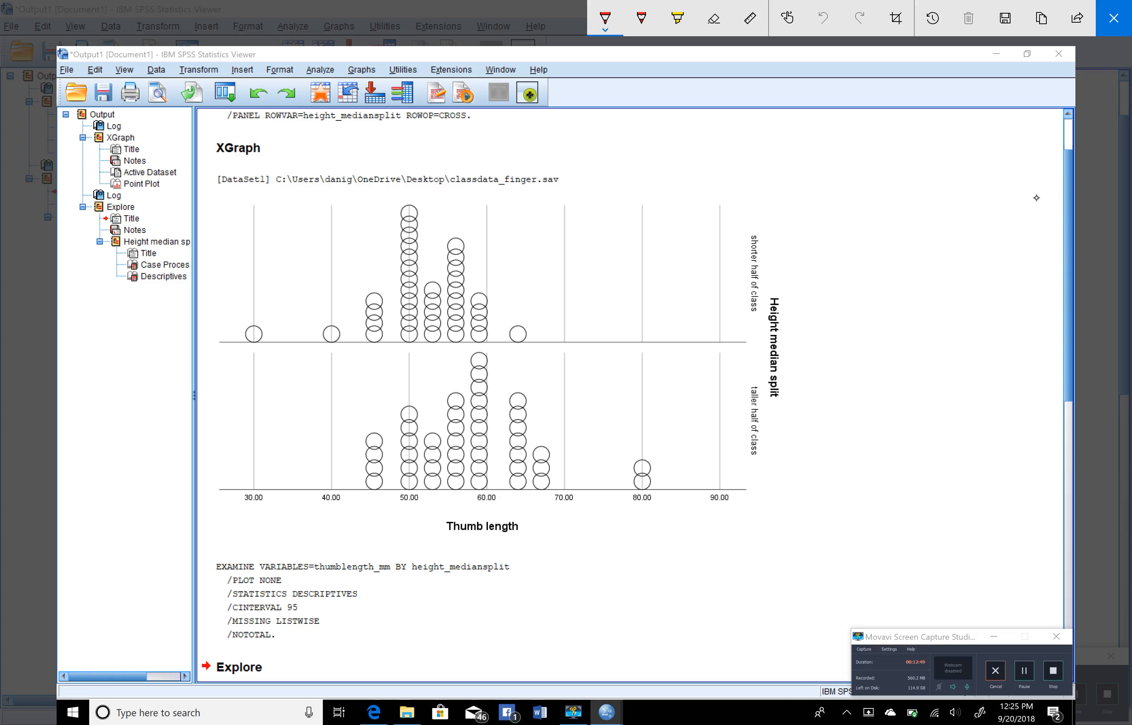
pyautogui.moveTo(519, 328)
pyautogui.mouseDown()
pyautogui.moveTo(514, 339)
pyautogui.moveTo(519, 329)
pyautogui.mouseUp()
pyautogui.click(824, 18)
pyautogui.moveTo(230, 324)
pyautogui.mouseDown()
pyautogui.moveTo(355, 305)
pyautogui.moveTo(431, 187)
pyautogui.moveTo(524, 316)
pyautogui.moveTo(583, 347)
pyautogui.moveTo(656, 339)
pyautogui.mouseUp()
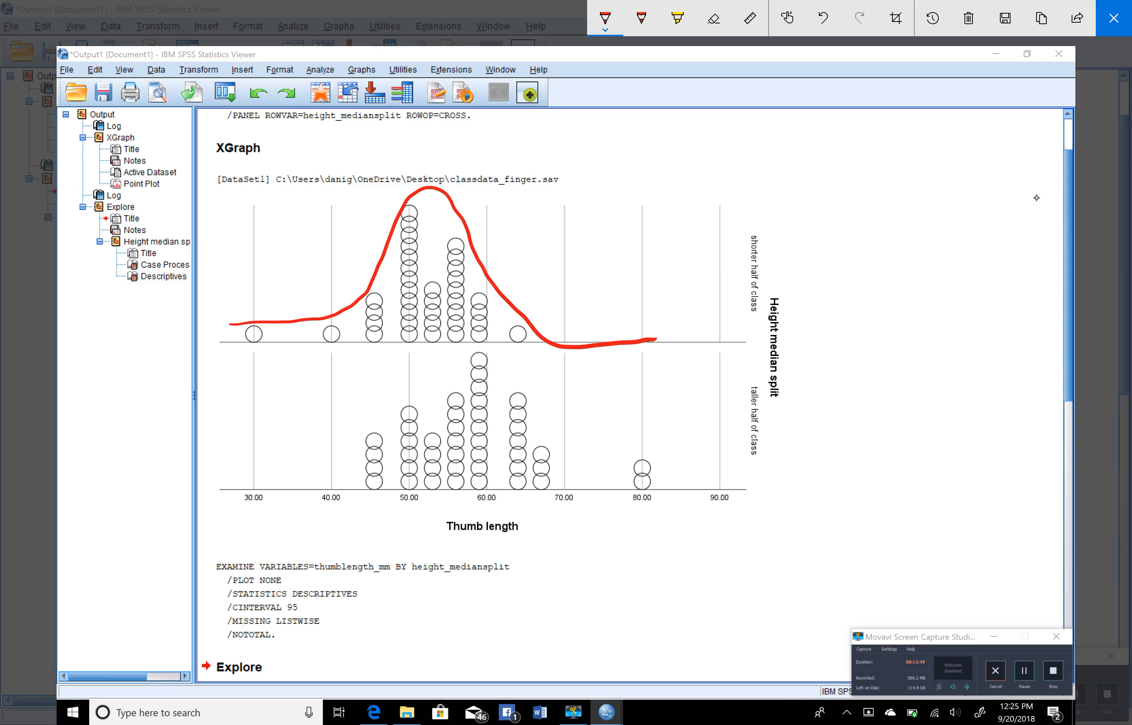
# Draw a vertical red line from the peak of the shorter half's curve down past its axis
pyautogui.moveTo(438, 336)
pyautogui.mouseDown()
pyautogui.moveTo(438, 354)
pyautogui.moveTo(439, 339)
pyautogui.mouseUp()
pyautogui.click(823, 18)
pyautogui.moveTo(431, 335); pyautogui.dragTo(432, 354)
pyautogui.moveTo(431, 333); pyautogui.dragTo(430, 188)
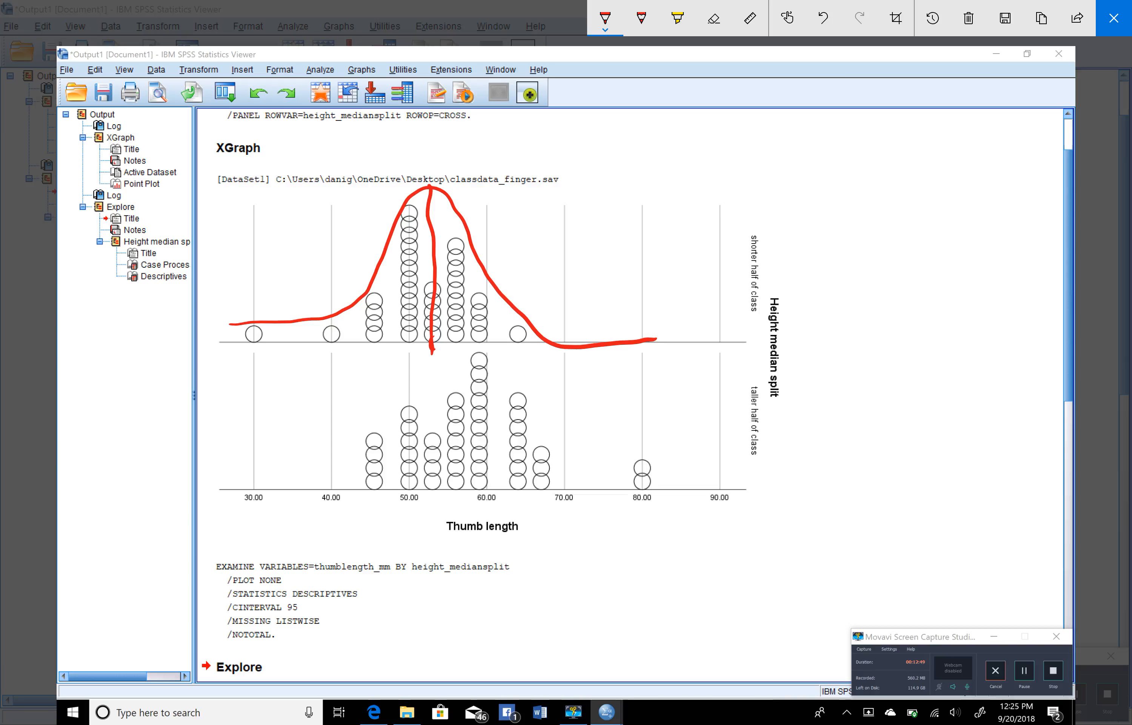
# Draw a faint red leader from the shorter half's mean line and handwrite x̄ = 51.7 in red beside it
pyautogui.click(641, 19)
pyautogui.moveTo(438, 229); pyautogui.dragTo(534, 201)
pyautogui.click(605, 18)
pyautogui.moveTo(548, 196)
pyautogui.mouseDown()
pyautogui.moveTo(568, 212)
pyautogui.moveTo(550, 218)
pyautogui.moveTo(564, 189)
pyautogui.moveTo(597, 203)
pyautogui.mouseUp()
pyautogui.click(582, 197)
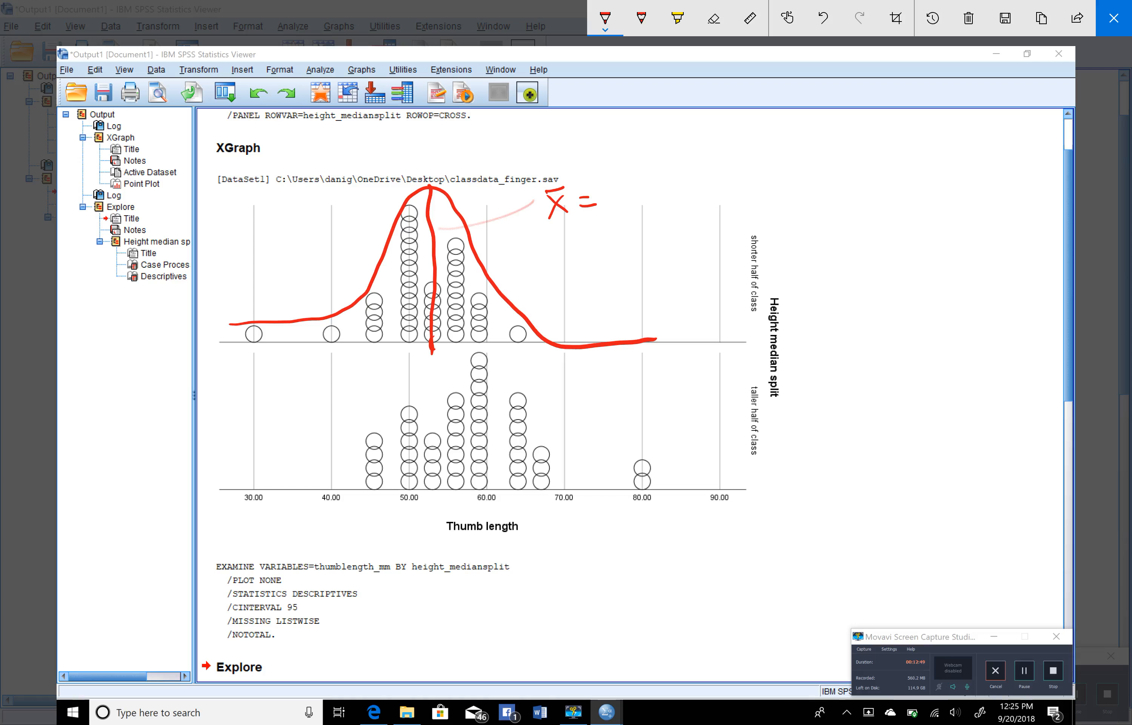
pyautogui.moveTo(630, 178)
pyautogui.mouseDown()
pyautogui.moveTo(611, 186)
pyautogui.moveTo(612, 217)
pyautogui.moveTo(643, 222)
pyautogui.moveTo(676, 178)
pyautogui.moveTo(680, 220)
pyautogui.mouseUp()
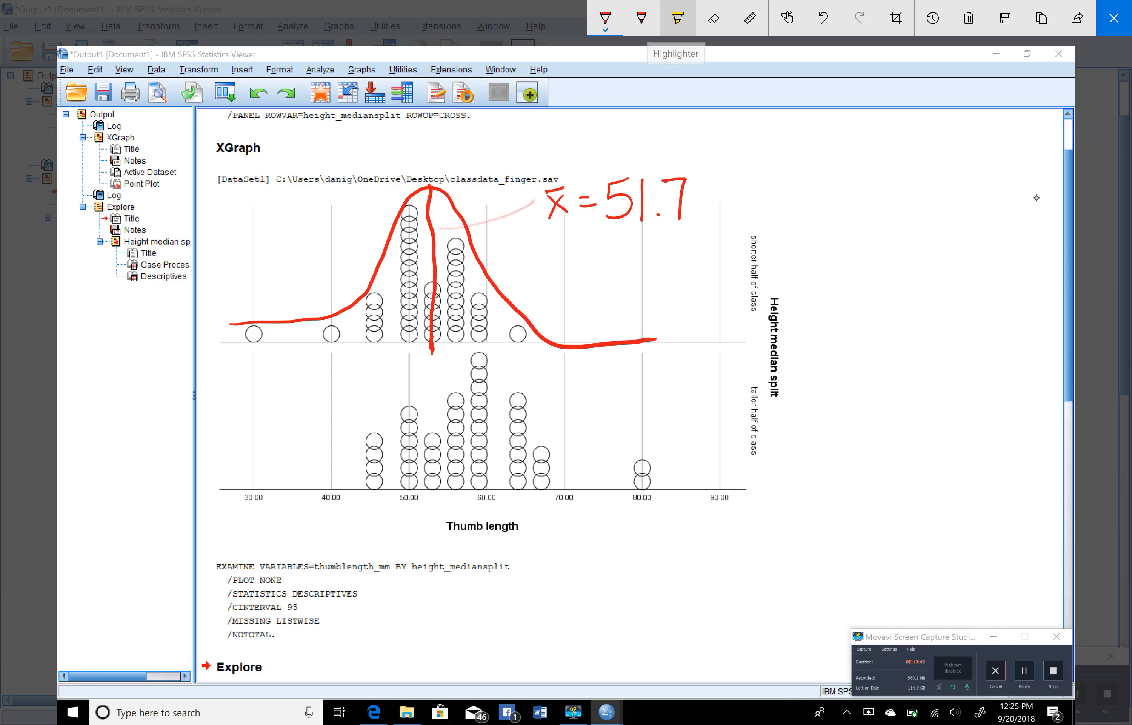
# Mark the span from the shorter half's mean line to its curve in yellow, handwrite s = in red, and close the sketch
pyautogui.click(677, 18)
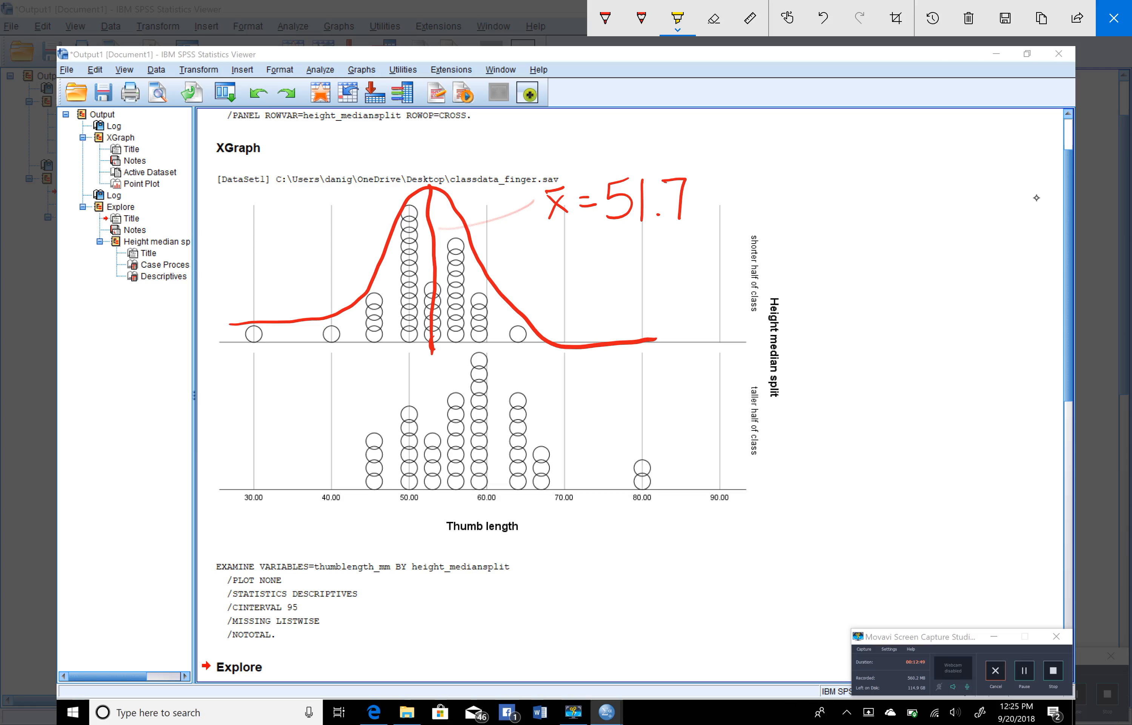
pyautogui.moveTo(439, 278); pyautogui.dragTo(489, 278)
pyautogui.click(642, 19)
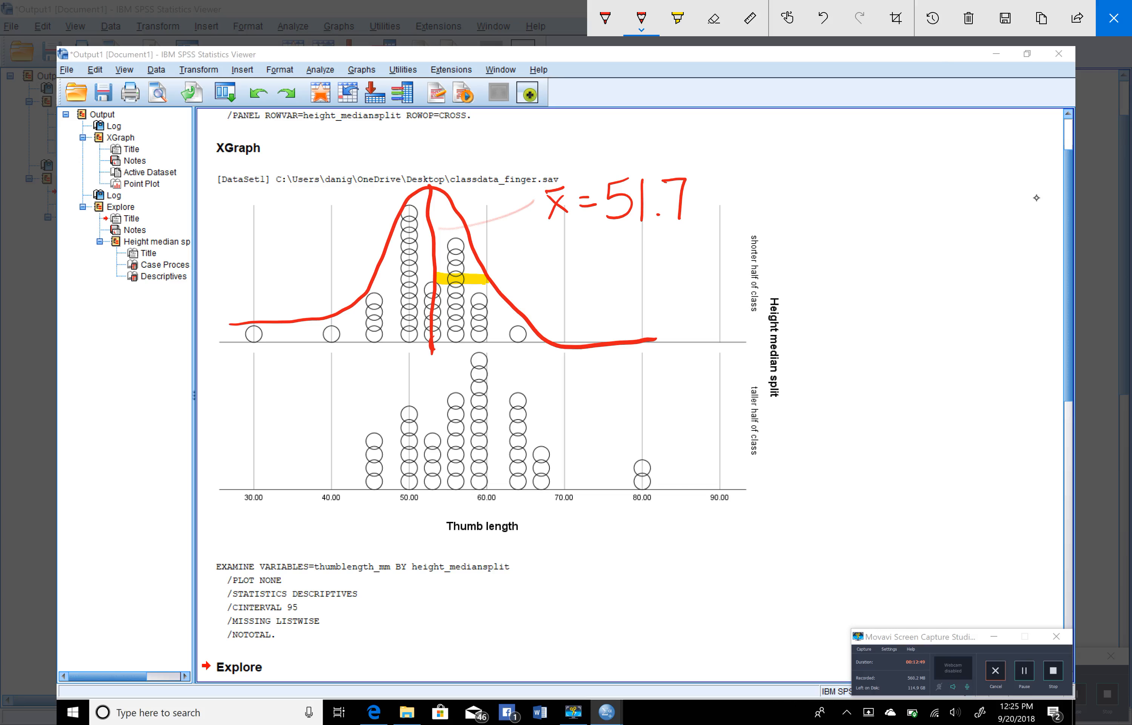
pyautogui.moveTo(484, 264); pyautogui.dragTo(524, 261)
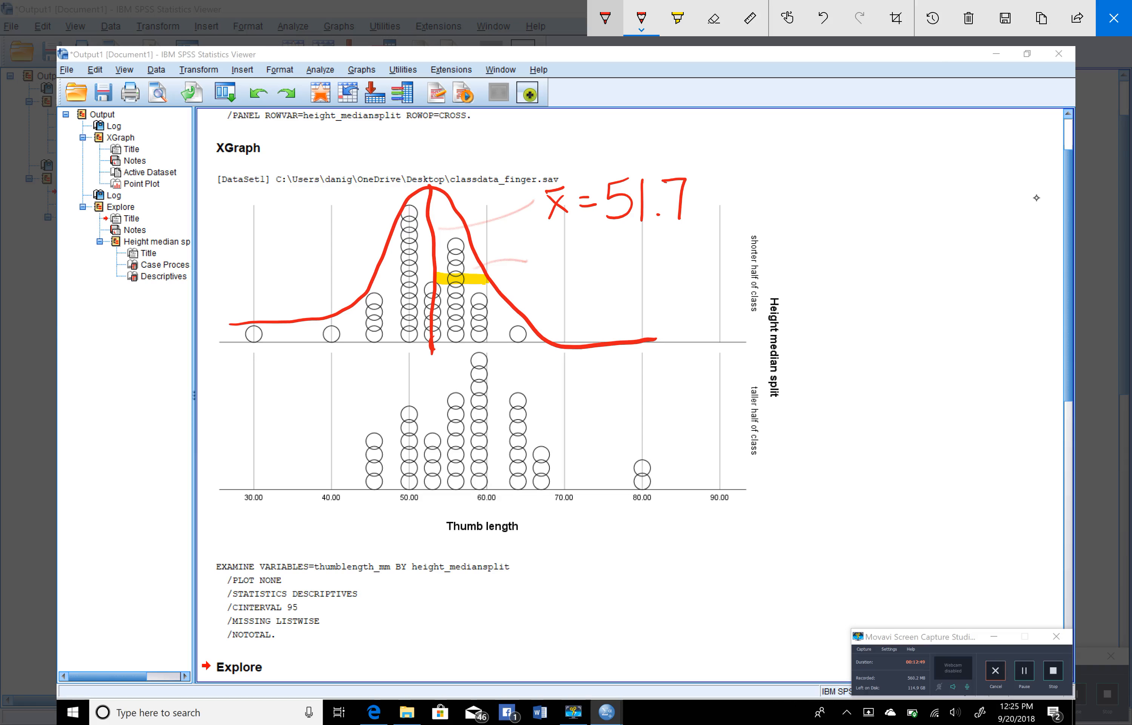
pyautogui.click(605, 19)
pyautogui.moveTo(554, 250)
pyautogui.mouseDown()
pyautogui.moveTo(556, 266)
pyautogui.moveTo(540, 275)
pyautogui.moveTo(581, 256)
pyautogui.moveTo(578, 265)
pyautogui.mouseUp()
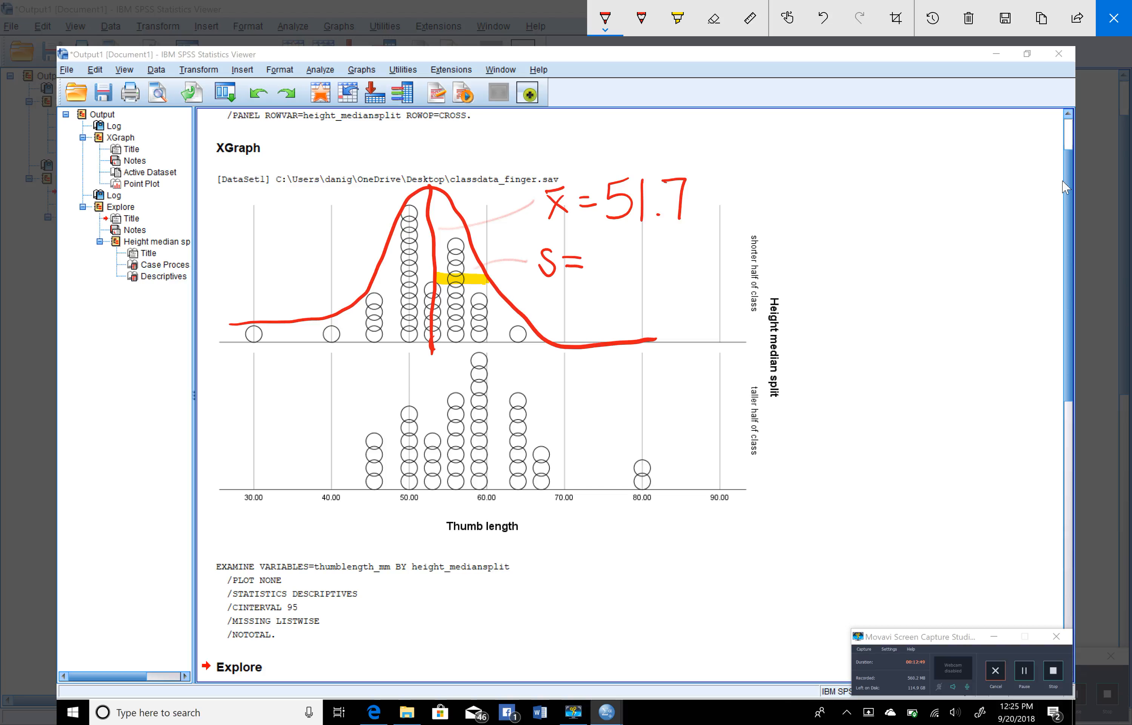
pyautogui.press('Escape')
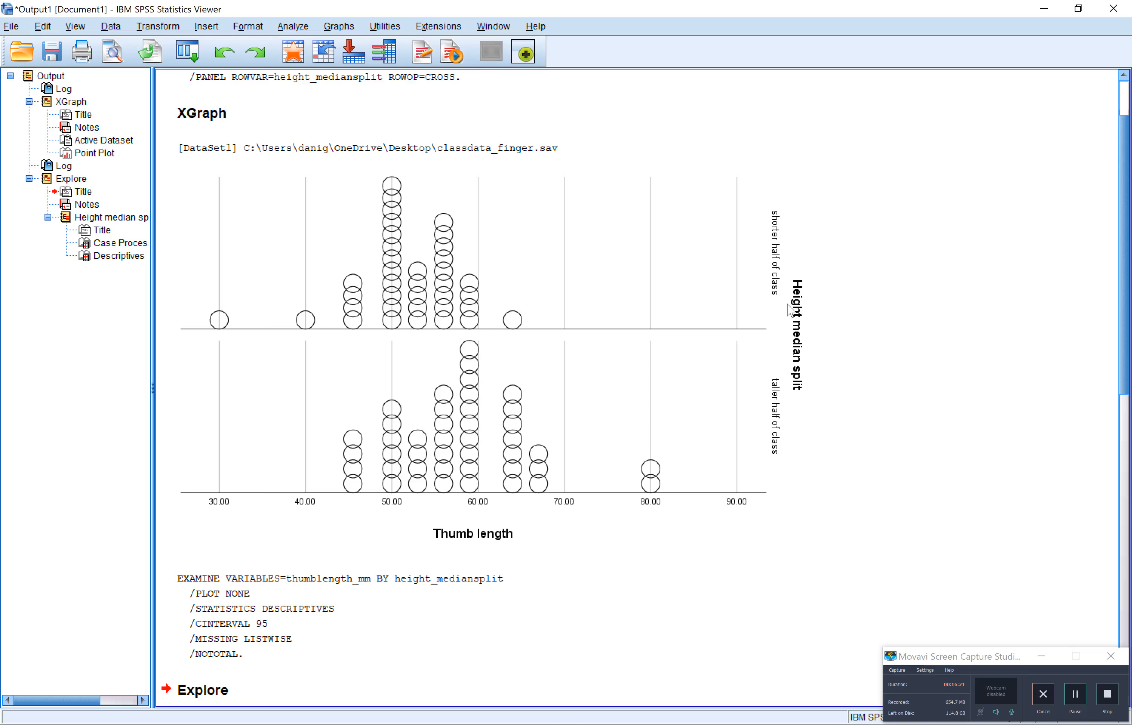
# Check the shorter half's Std. Deviation in the Descriptives table
pyautogui.scroll(-5, 787, 304)
pyautogui.scroll(-3, 788, 309)
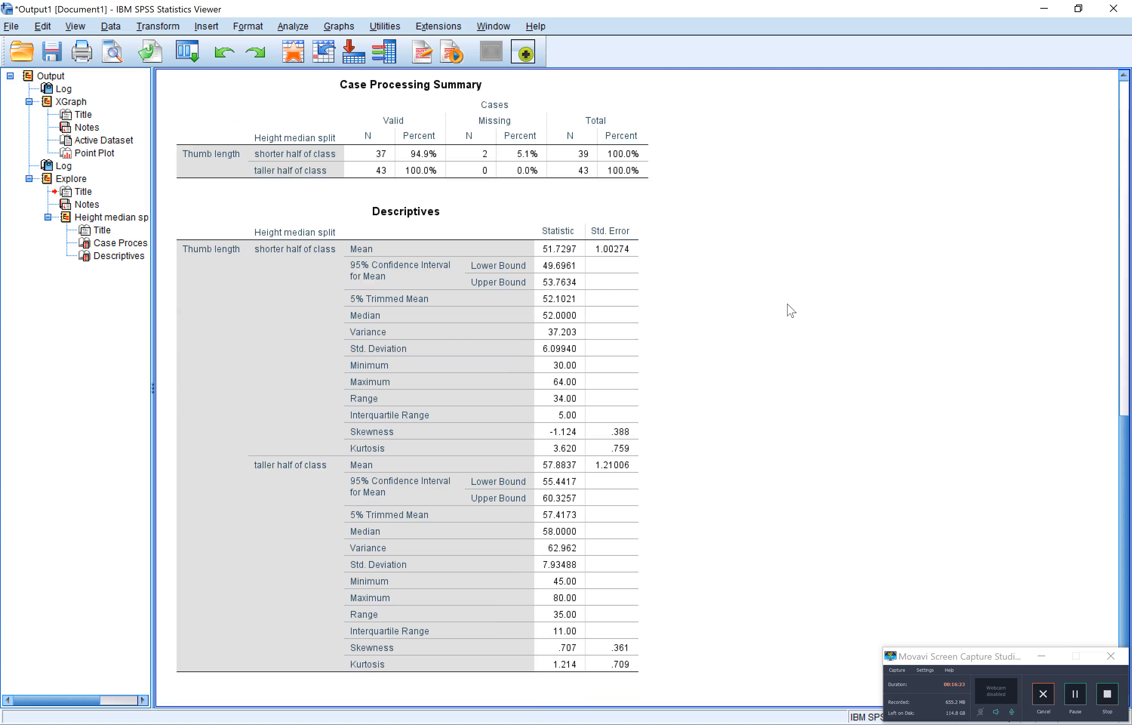
pyautogui.click(617, 297)
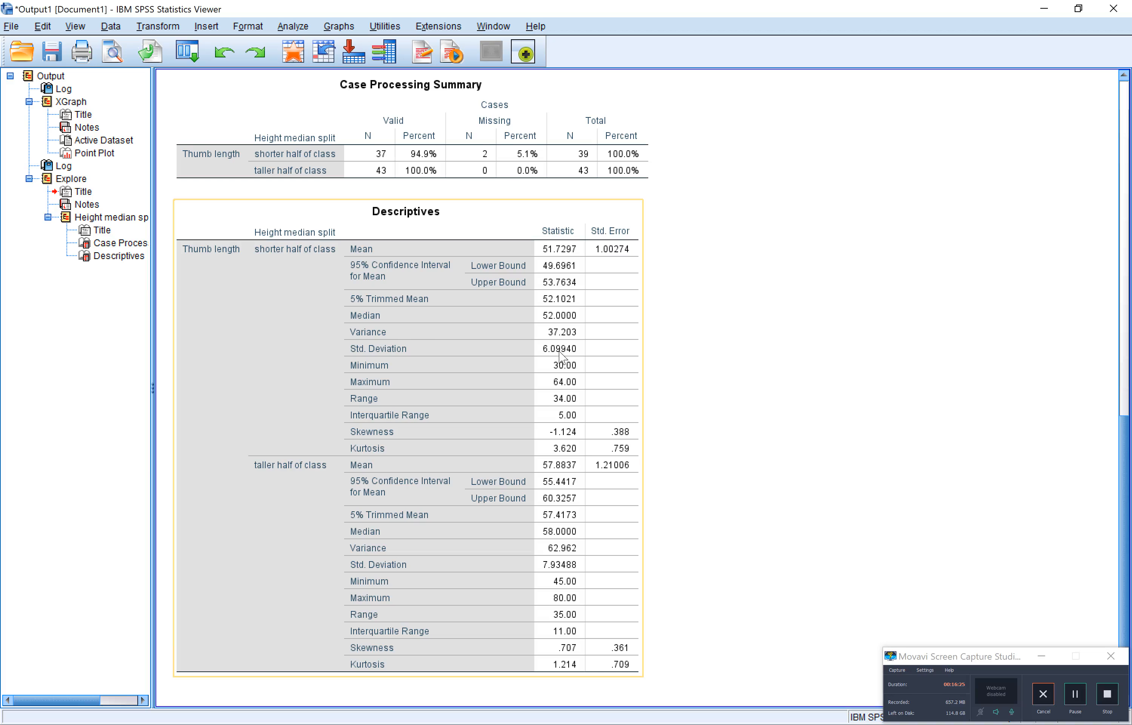
pyautogui.hotkey('alt', 'Tab')
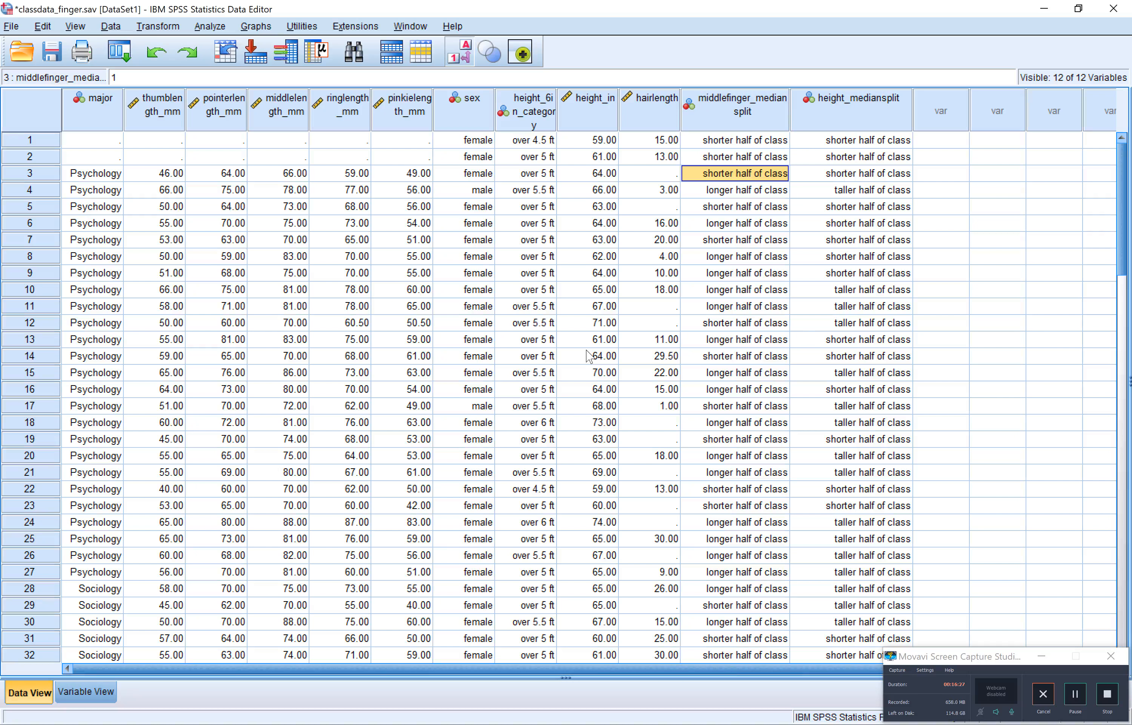
pyautogui.hotkey('alt', 'Tab')
pyautogui.hotkey('alt', 'shift', 'Tab')
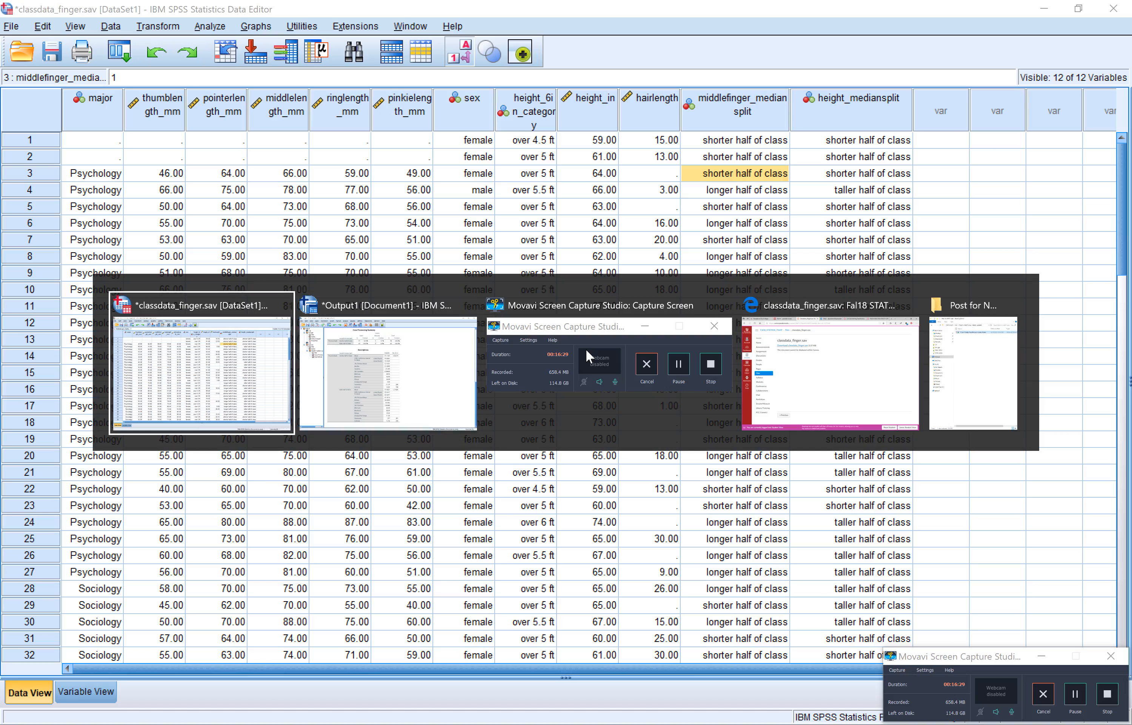
pyautogui.hotkey('alt', 'Tab')
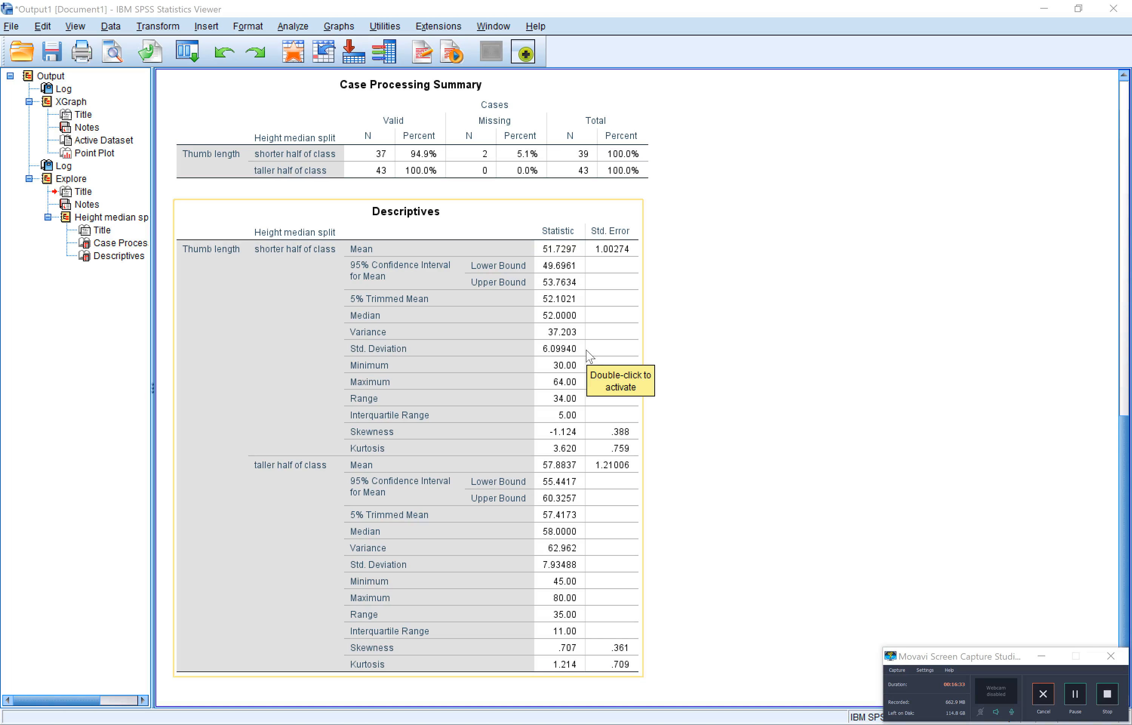
pyautogui.press('super+w')
pyautogui.click(996, 462)
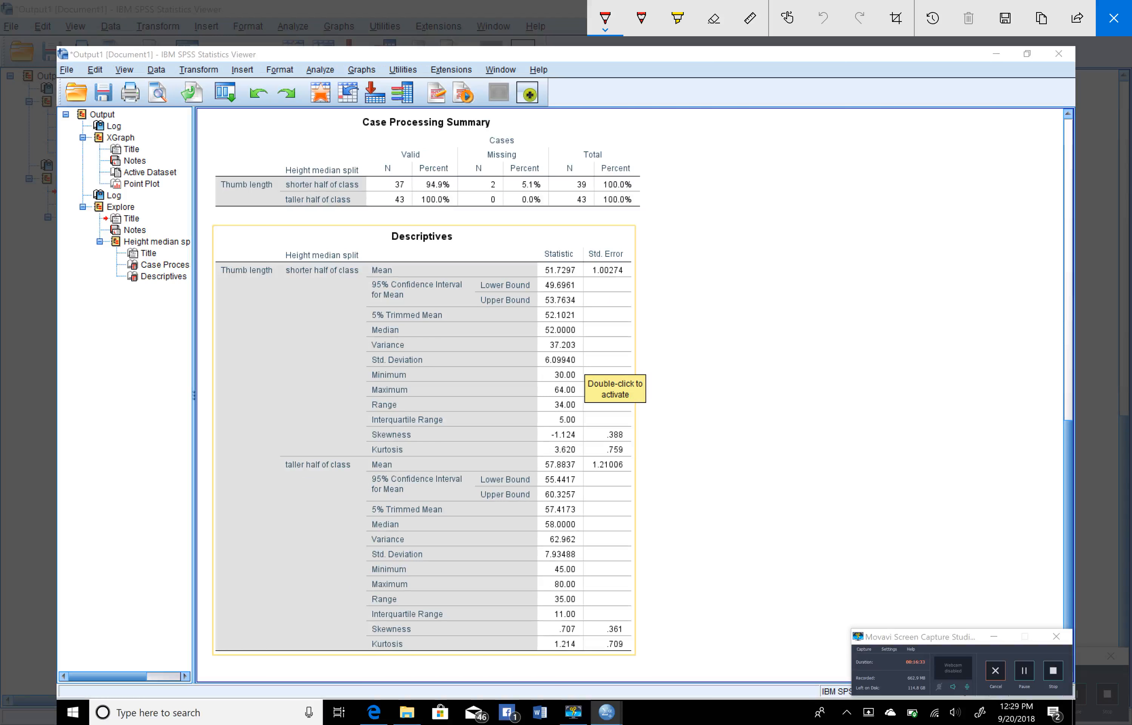
pyautogui.press('Escape')
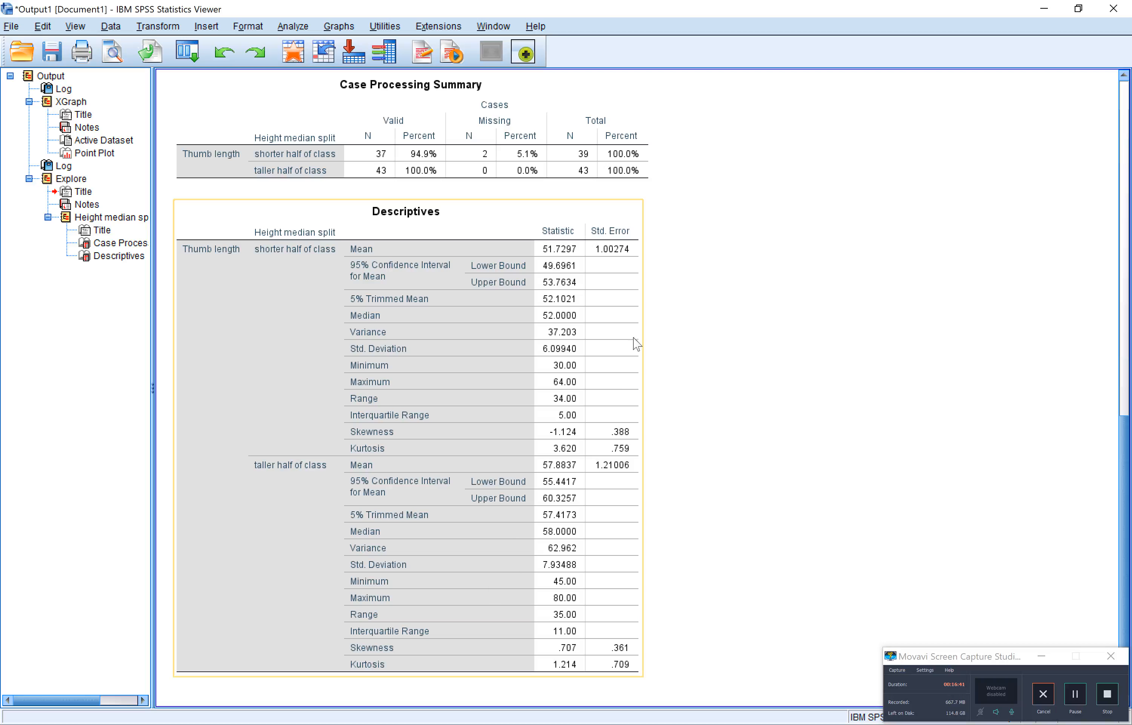
pyautogui.scroll(10, 727, 216)
pyautogui.scroll(-3, 727, 216)
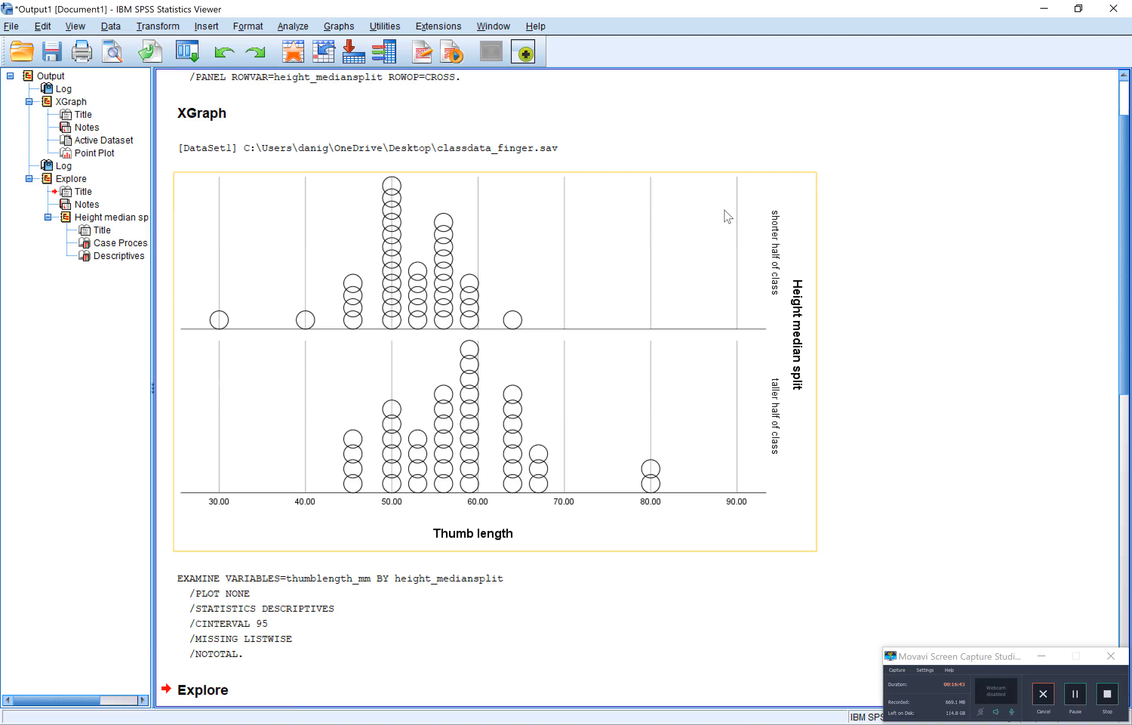
pyautogui.press('super+w')
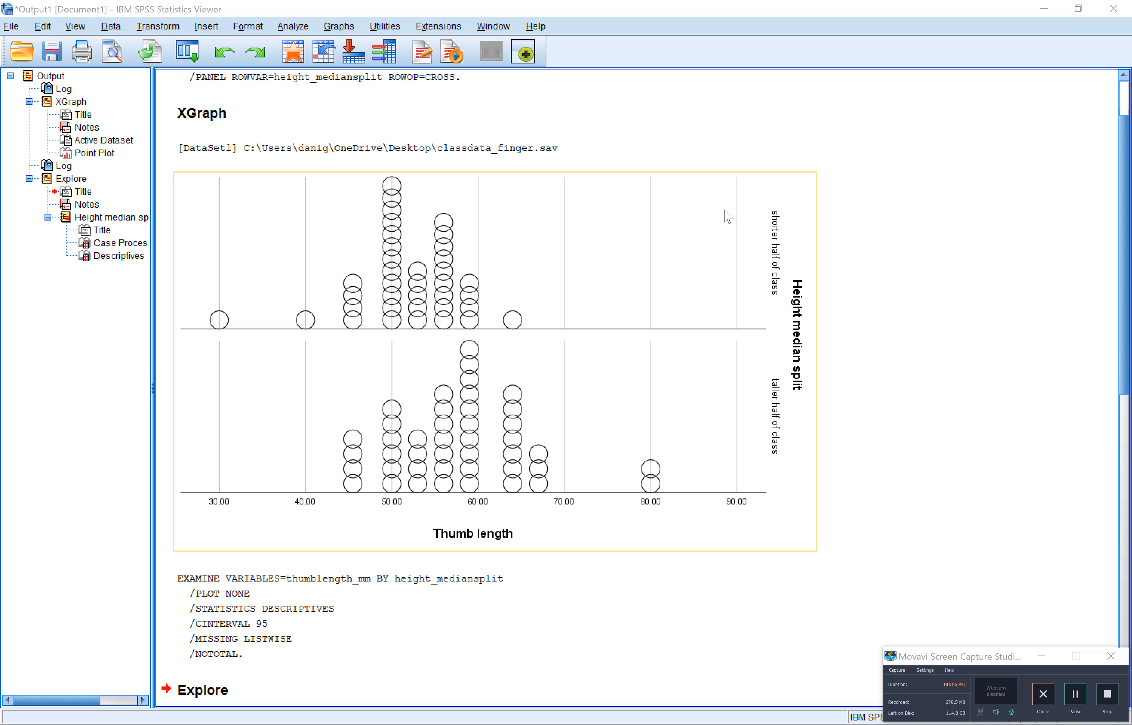
pyautogui.click(996, 363)
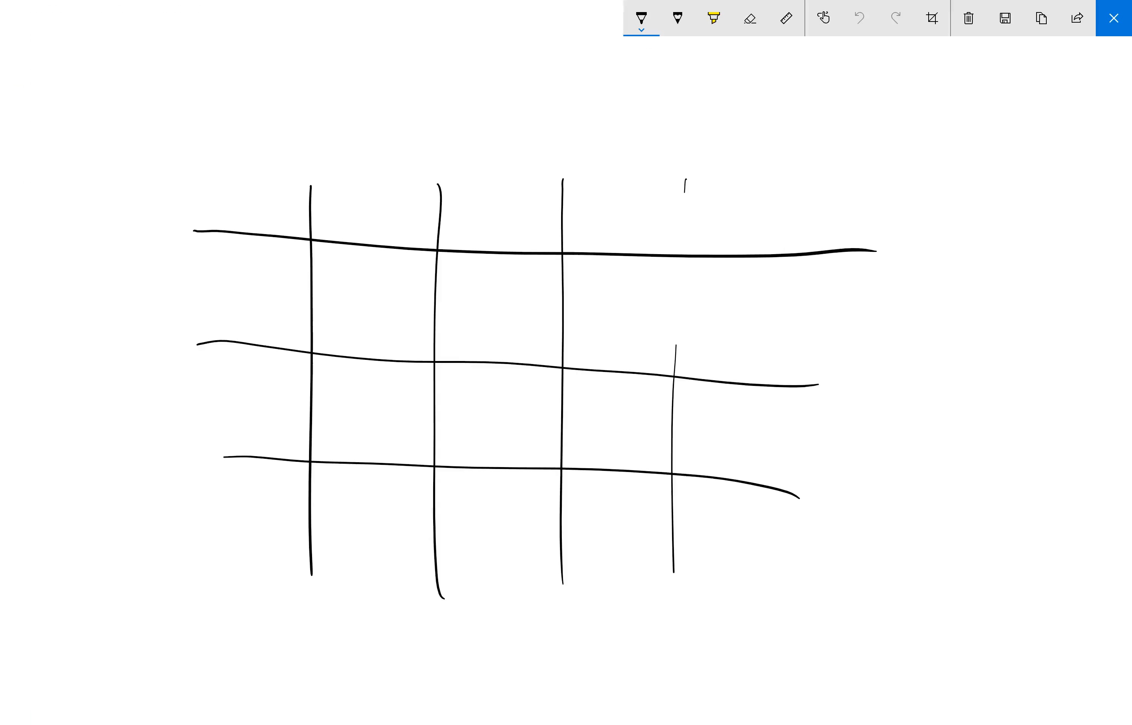
pyautogui.click(1114, 18)
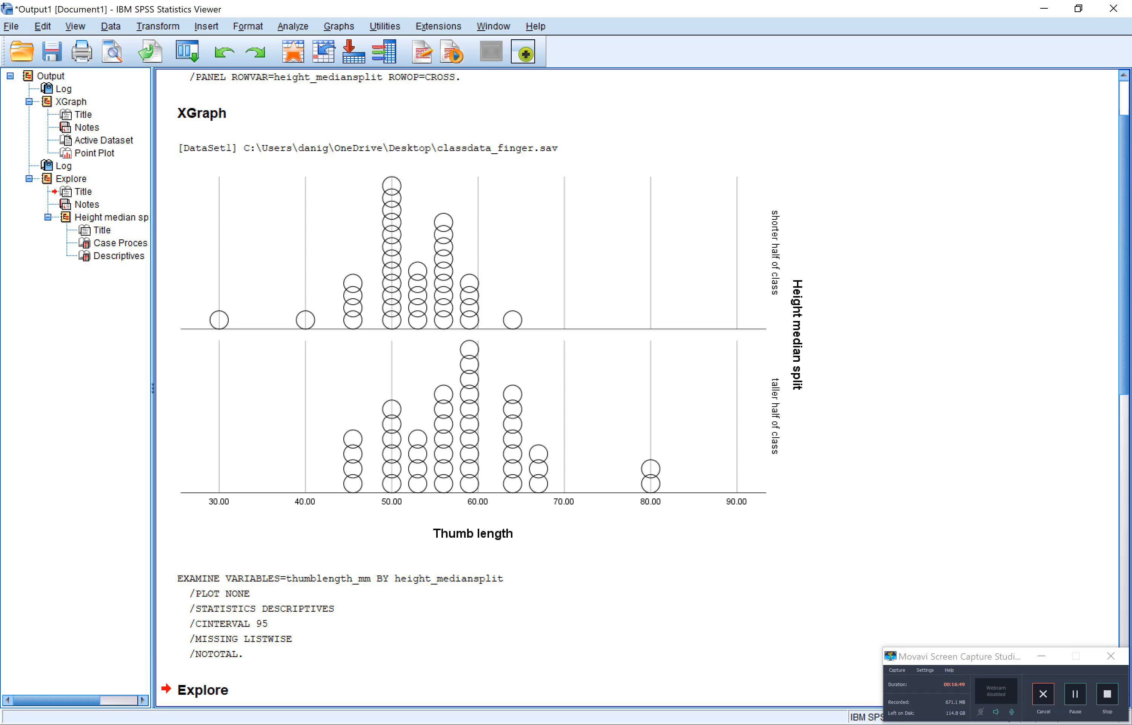
# Open a screen sketch of the dot plot and trace a red distribution curve over the shorter half, with a vertical line at its peak
pyautogui.press('super+w')
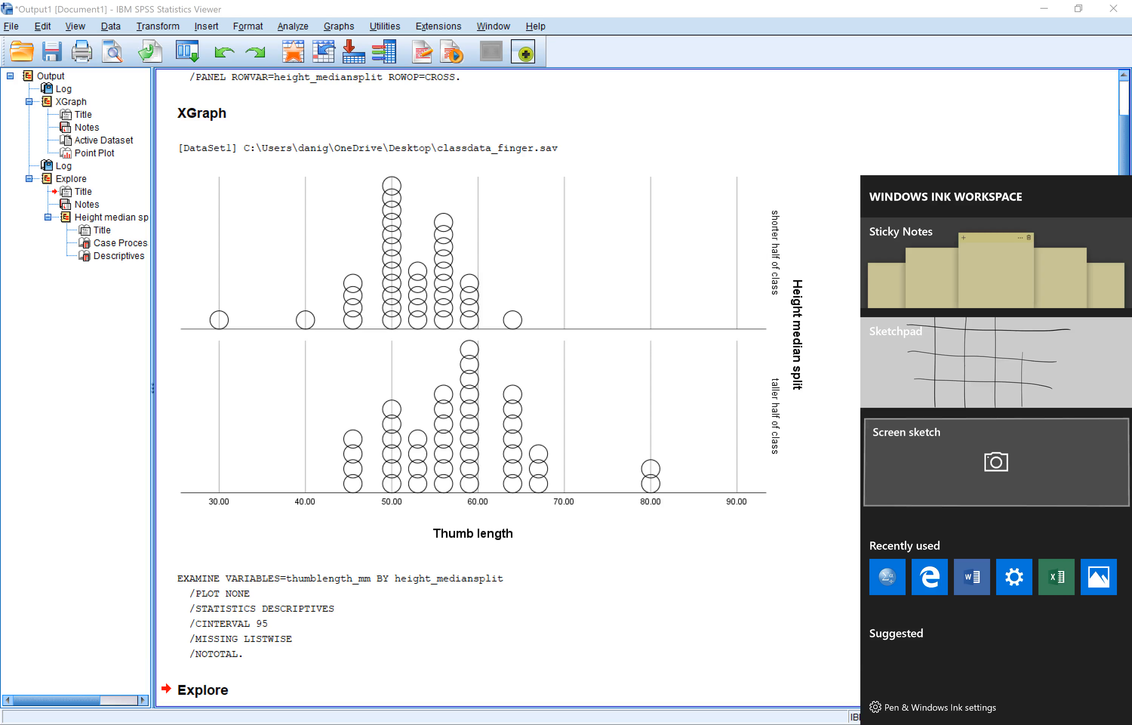
pyautogui.click(994, 461)
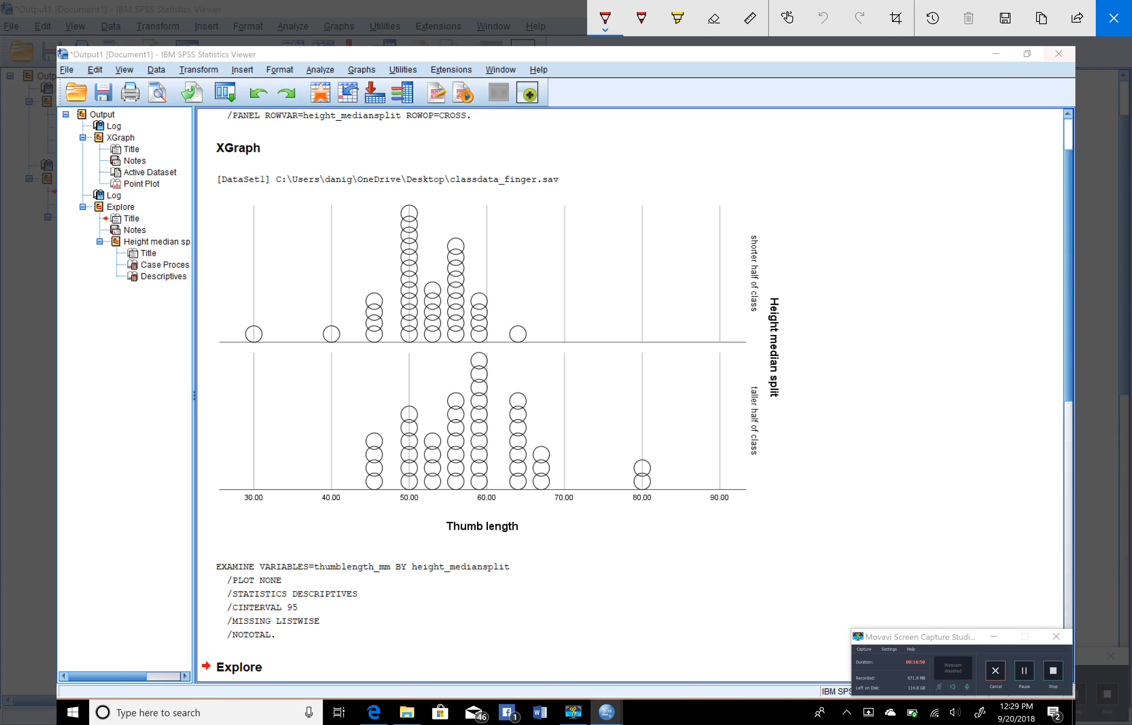
pyautogui.moveTo(220, 332)
pyautogui.mouseDown()
pyautogui.moveTo(294, 313)
pyautogui.moveTo(385, 257)
pyautogui.moveTo(451, 195)
pyautogui.moveTo(502, 272)
pyautogui.moveTo(619, 344)
pyautogui.mouseUp()
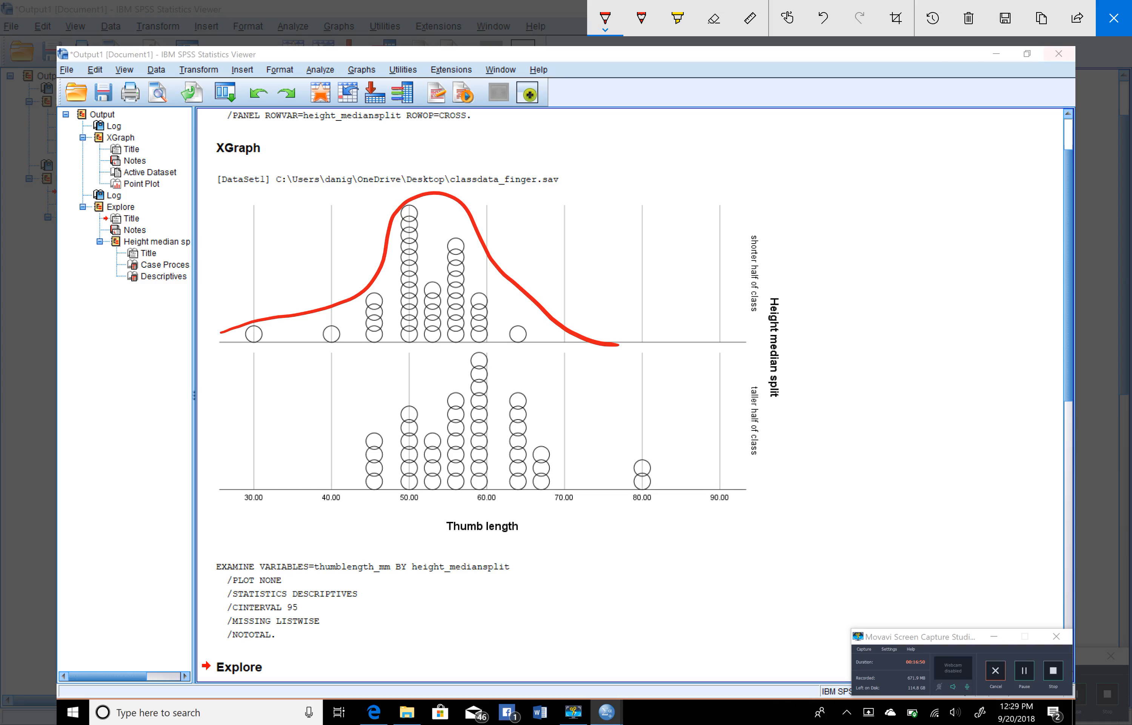
pyautogui.moveTo(433, 351); pyautogui.dragTo(435, 193)
# Connect the shorter half's mean line by a faint red leader to a handwritten red label x̄ = 51.7
pyautogui.click(642, 18)
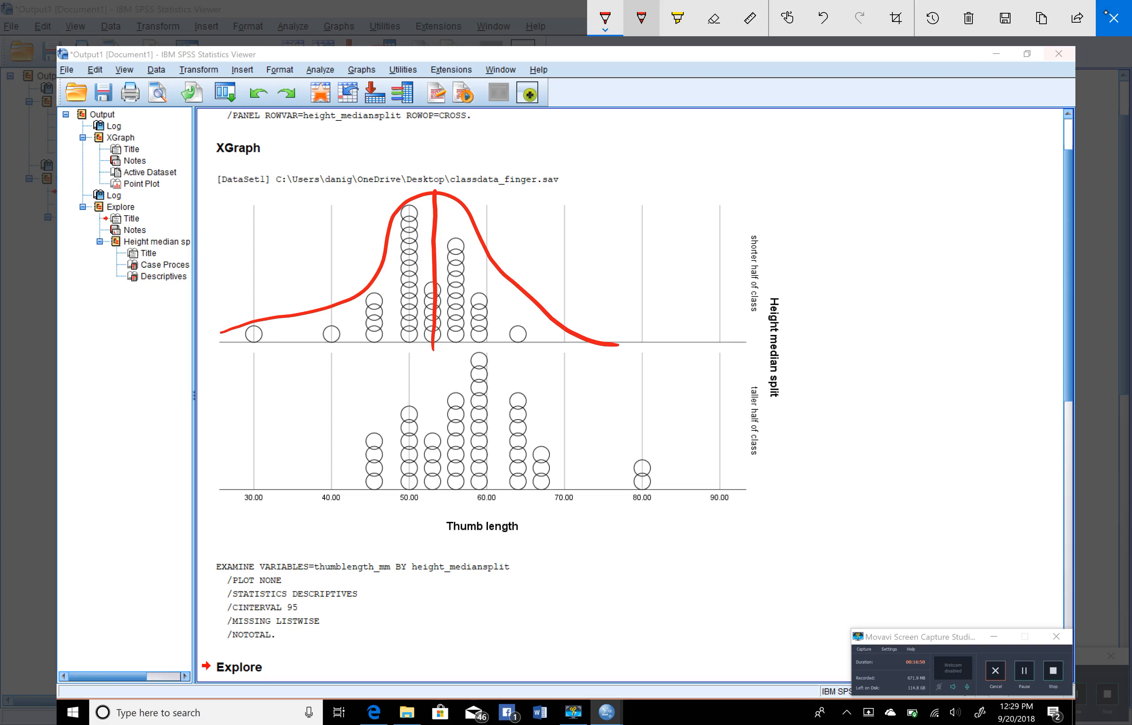
pyautogui.moveTo(451, 214); pyautogui.dragTo(565, 221)
pyautogui.click(605, 19)
pyautogui.moveTo(561, 194); pyautogui.dragTo(546, 227)
pyautogui.moveTo(537, 189)
pyautogui.mouseDown()
pyautogui.moveTo(560, 185)
pyautogui.moveTo(585, 211)
pyautogui.mouseUp()
pyautogui.moveTo(611, 180)
pyautogui.mouseDown()
pyautogui.moveTo(627, 175)
pyautogui.moveTo(604, 219)
pyautogui.moveTo(674, 193)
pyautogui.moveTo(676, 222)
pyautogui.mouseUp()
pyautogui.click(650, 213)
# Mark the shorter half's standard deviation span in yellow with a red s = 6.1 label, and bracket these annotations with a red curly brace
pyautogui.click(677, 18)
pyautogui.moveTo(440, 269)
pyautogui.mouseDown()
pyautogui.moveTo(504, 272)
pyautogui.moveTo(559, 246)
pyautogui.moveTo(581, 253)
pyautogui.moveTo(575, 275)
pyautogui.moveTo(624, 250)
pyautogui.moveTo(638, 274)
pyautogui.moveTo(677, 275)
pyautogui.mouseUp()
pyautogui.click(641, 18)
pyautogui.click(605, 18)
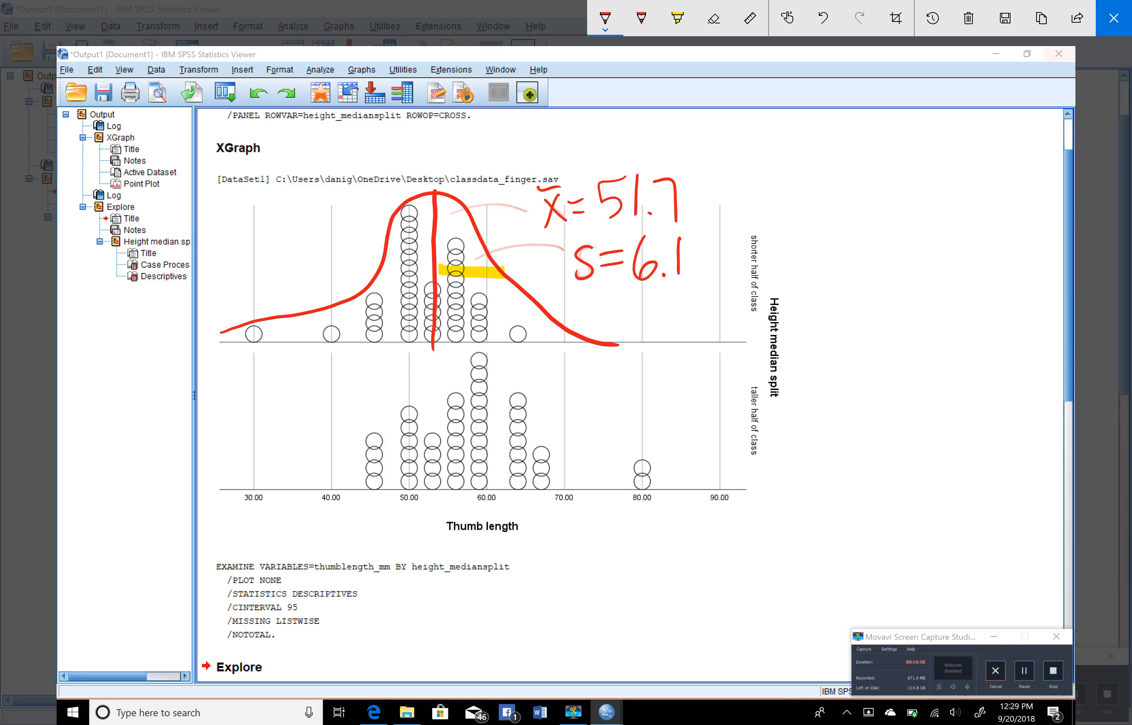
pyautogui.moveTo(711, 138)
pyautogui.mouseDown()
pyautogui.moveTo(731, 135)
pyautogui.moveTo(793, 213)
pyautogui.moveTo(787, 317)
pyautogui.moveTo(776, 324)
pyautogui.mouseUp()
# Circle the taller half of class label in blue with a blue arrow pointing to it, and clear all the ink
pyautogui.click(605, 18)
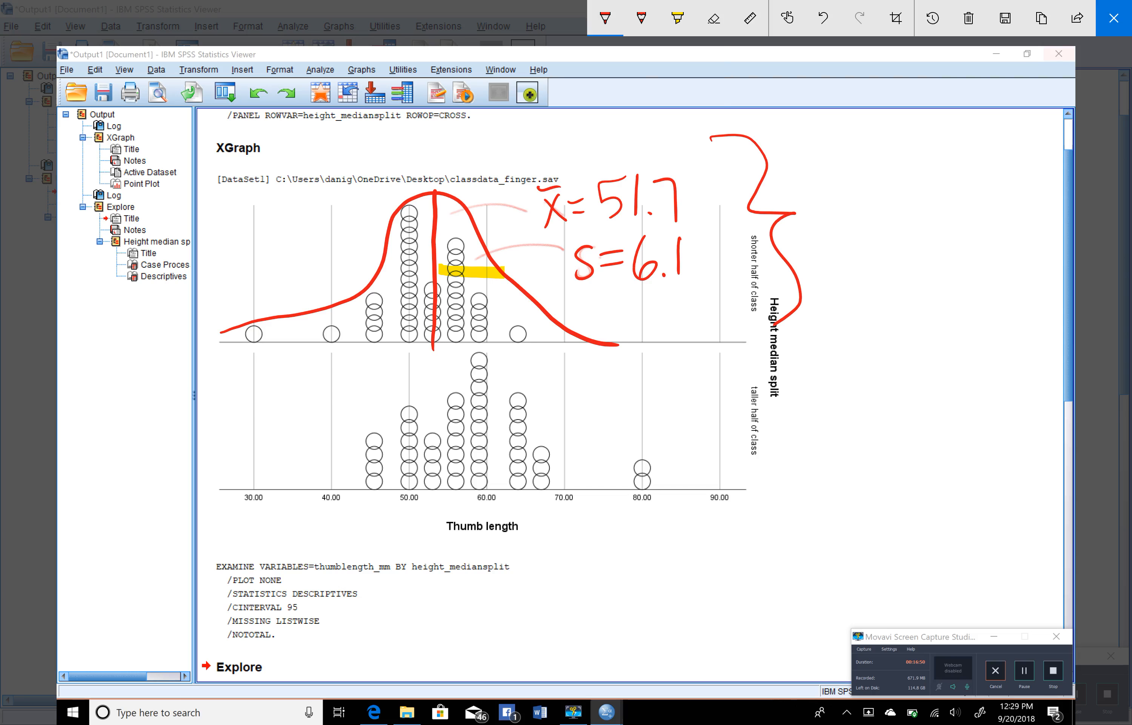
pyautogui.click(664, 168)
pyautogui.moveTo(766, 381)
pyautogui.mouseDown()
pyautogui.moveTo(775, 385)
pyautogui.moveTo(742, 379)
pyautogui.mouseUp()
pyautogui.moveTo(832, 402)
pyautogui.mouseDown()
pyautogui.moveTo(801, 430)
pyautogui.moveTo(829, 452)
pyautogui.mouseUp()
pyautogui.moveTo(807, 428); pyautogui.dragTo(930, 427)
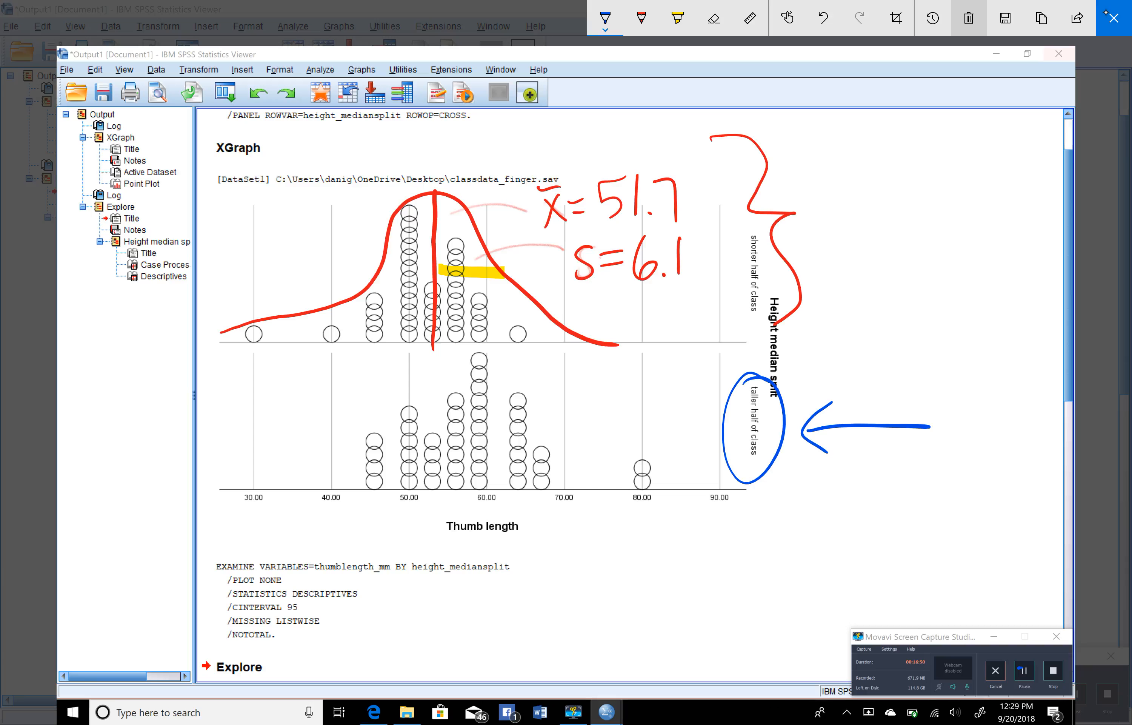
pyautogui.click(968, 18)
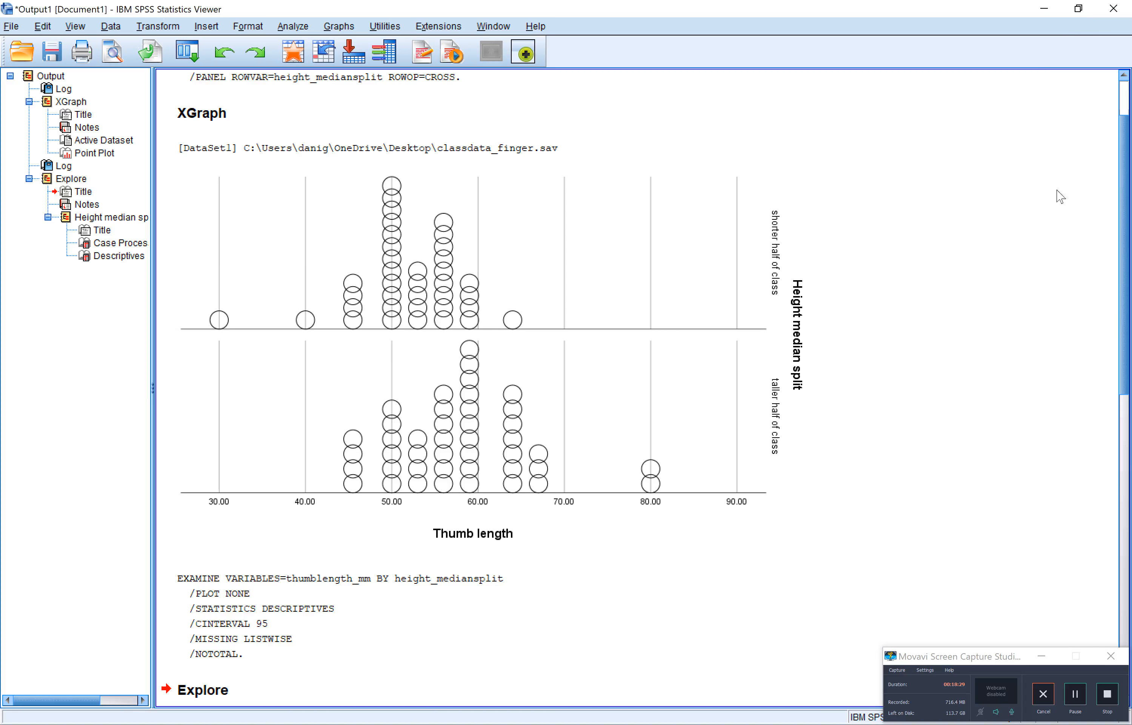
# Start defining a legacy Simple Scatter chart and assign Thumb length to the X axis
pyautogui.scroll(-10, 1084, 206)
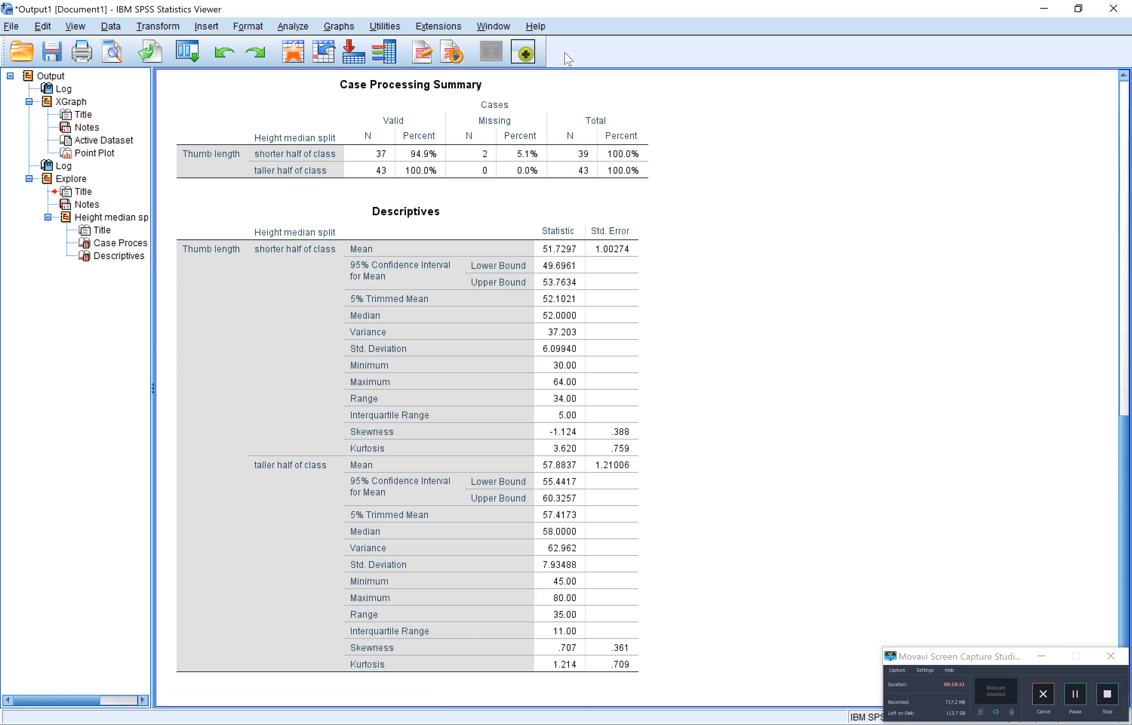
pyautogui.click(292, 27)
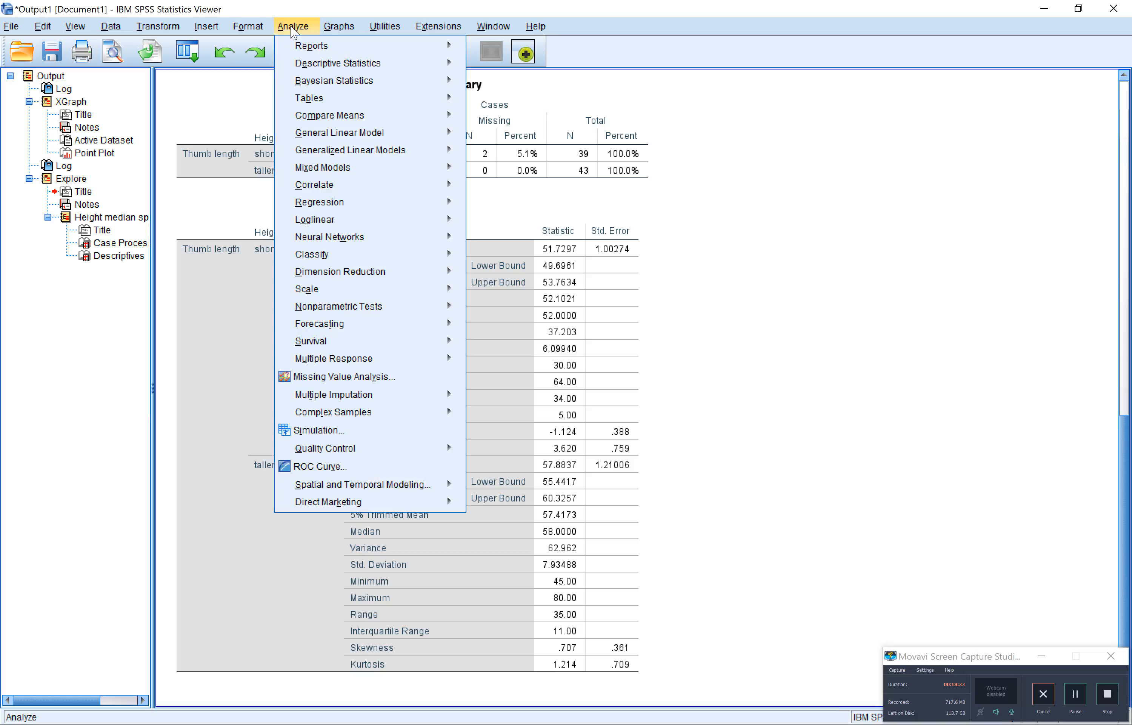
pyautogui.moveTo(333, 27)
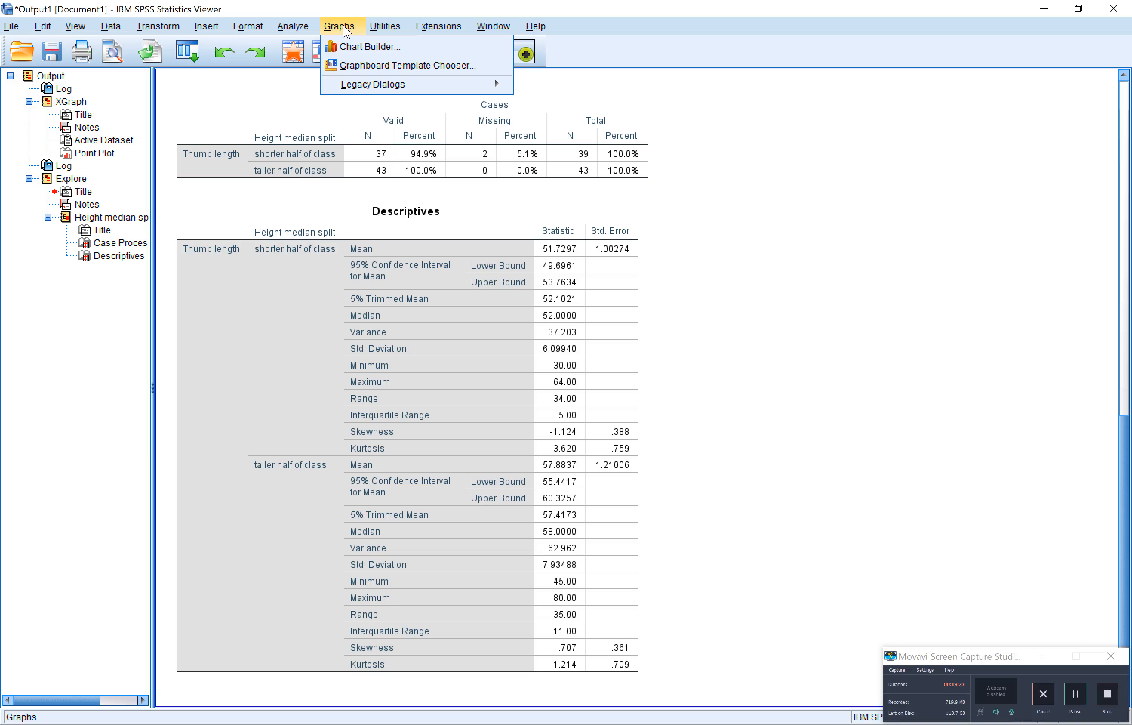
pyautogui.moveTo(405, 88)
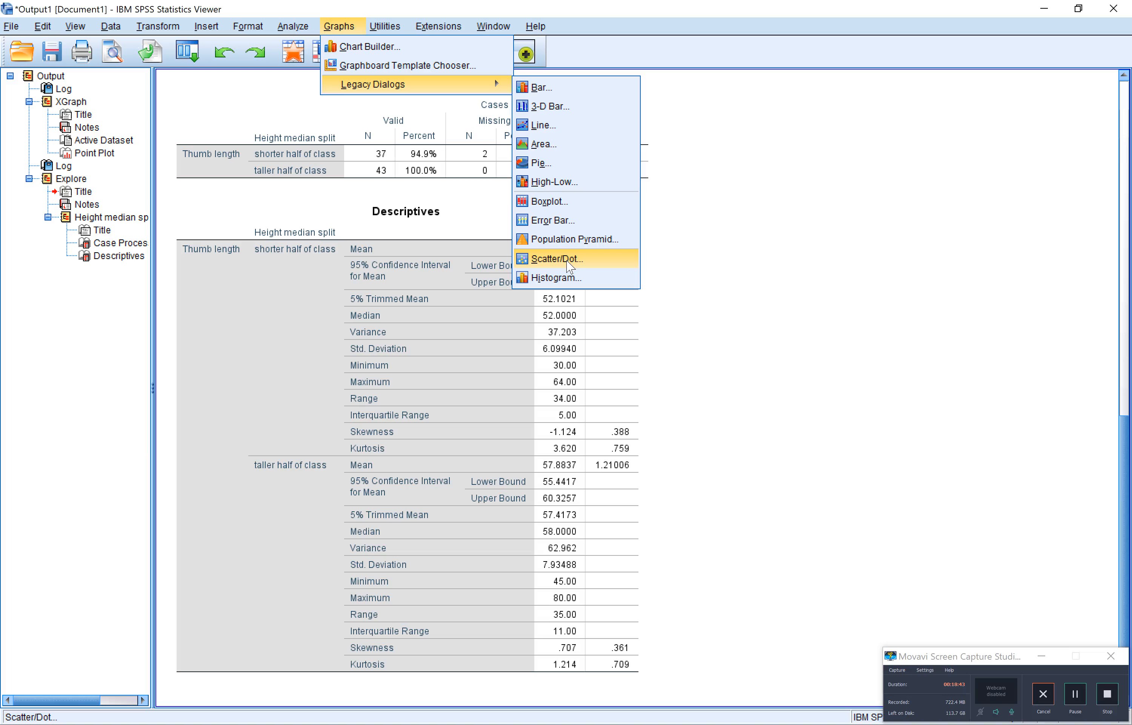
pyautogui.click(567, 262)
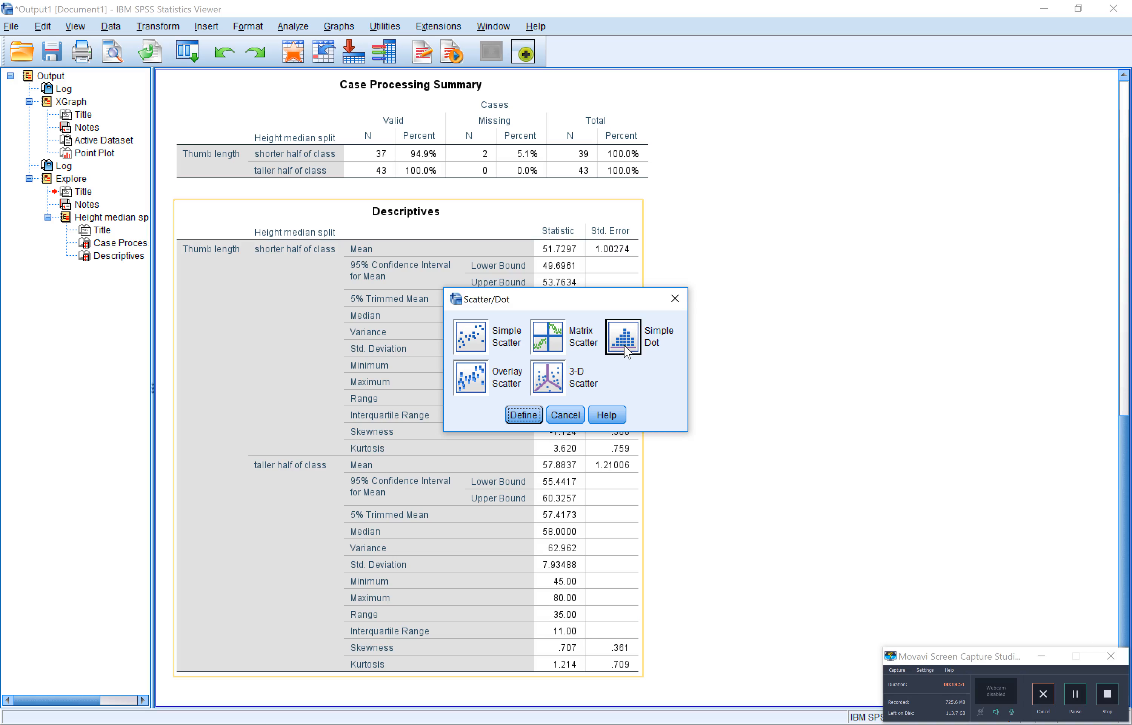
pyautogui.click(480, 335)
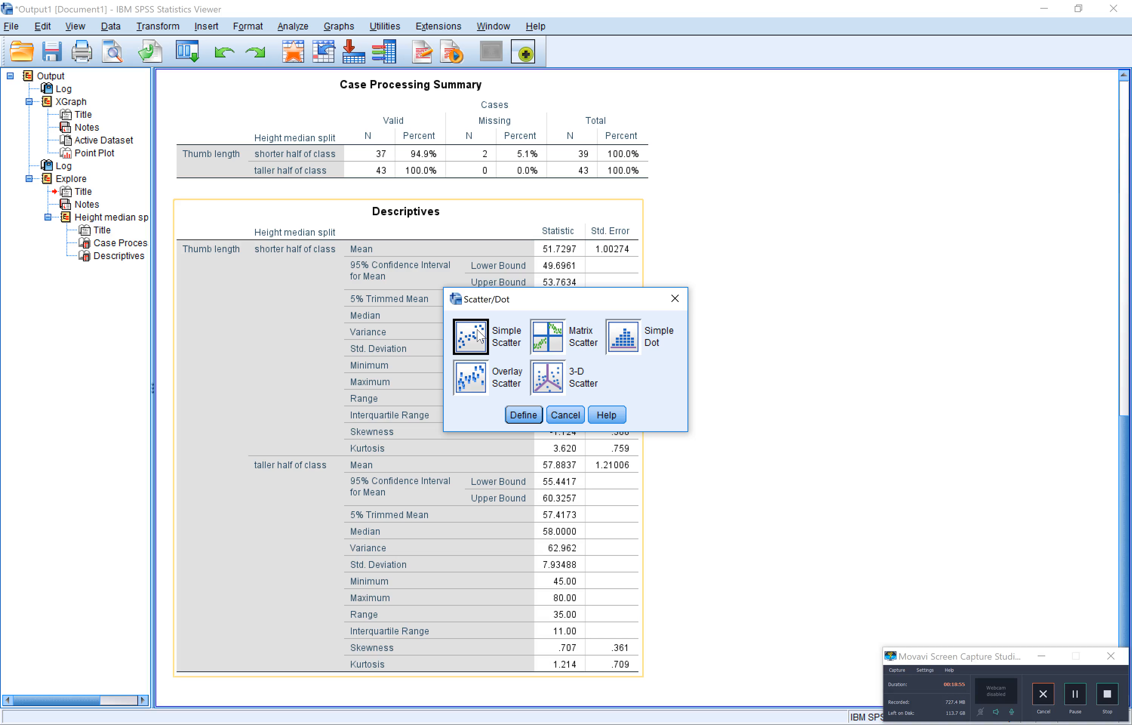
pyautogui.click(524, 417)
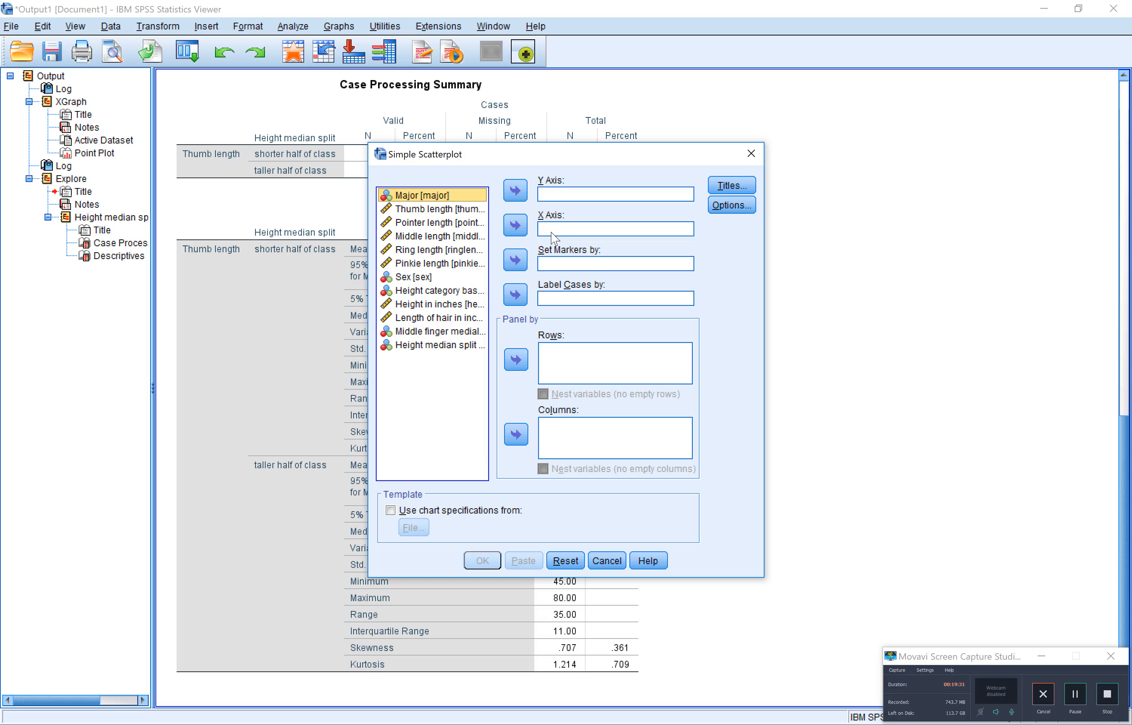
pyautogui.click(473, 209)
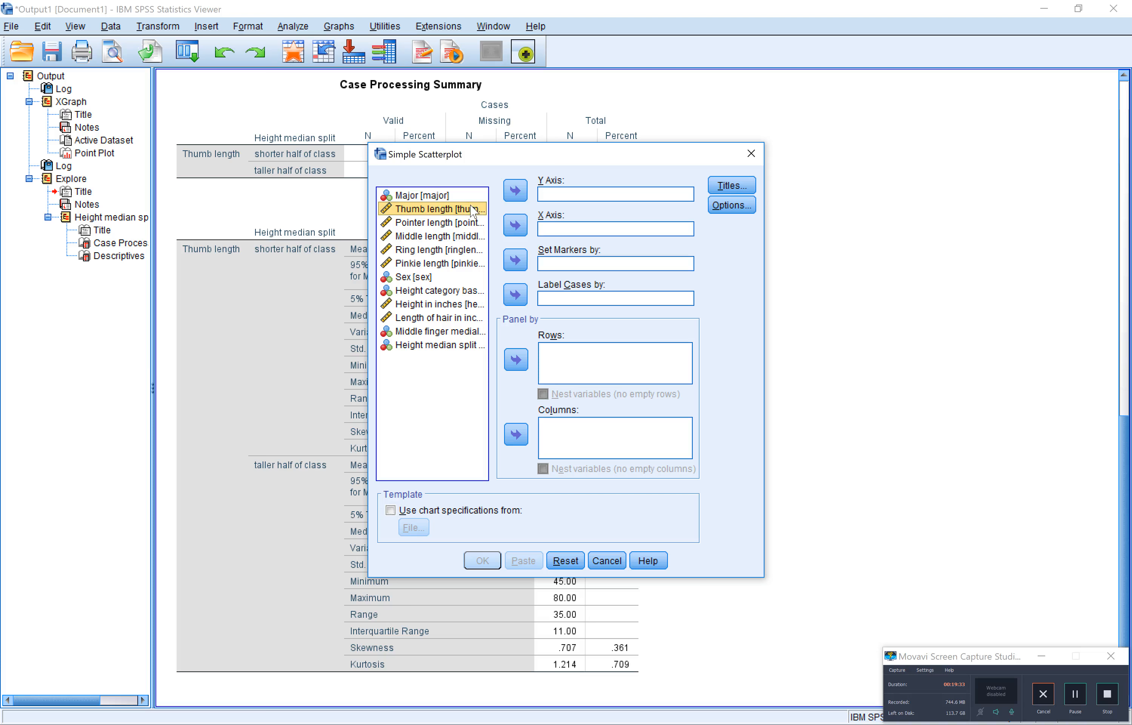
pyautogui.click(515, 226)
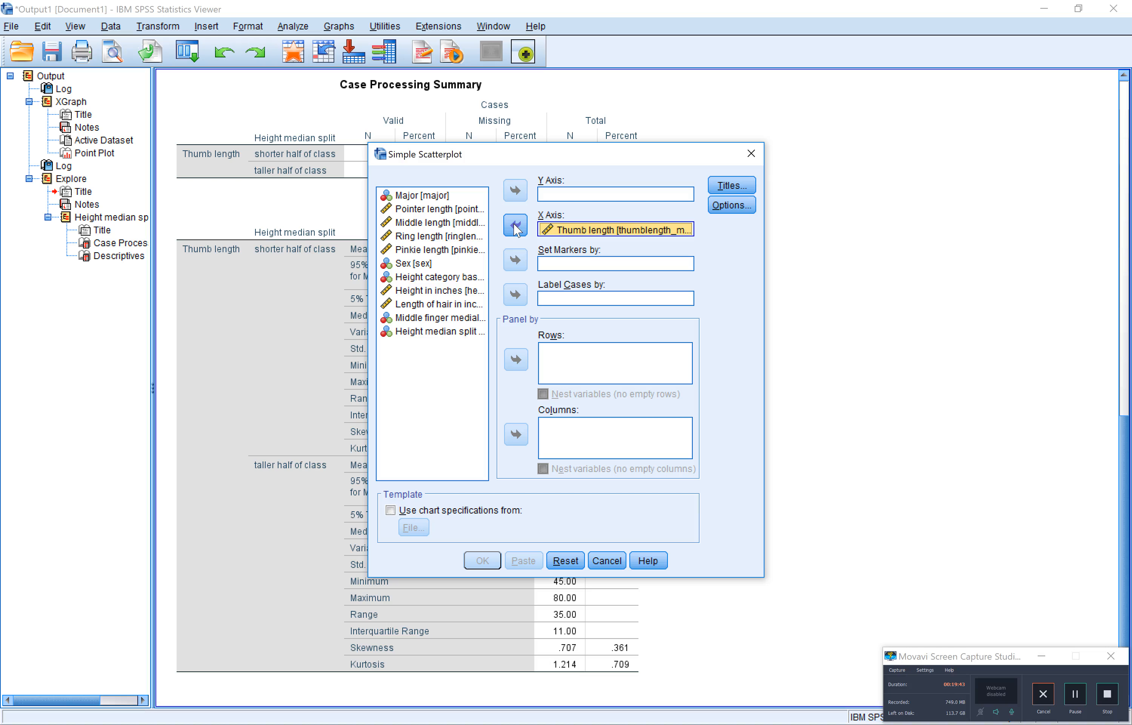
# Assign Height median split to the Y axis and generate the simple scatterplot against Thumb length
pyautogui.click(461, 333)
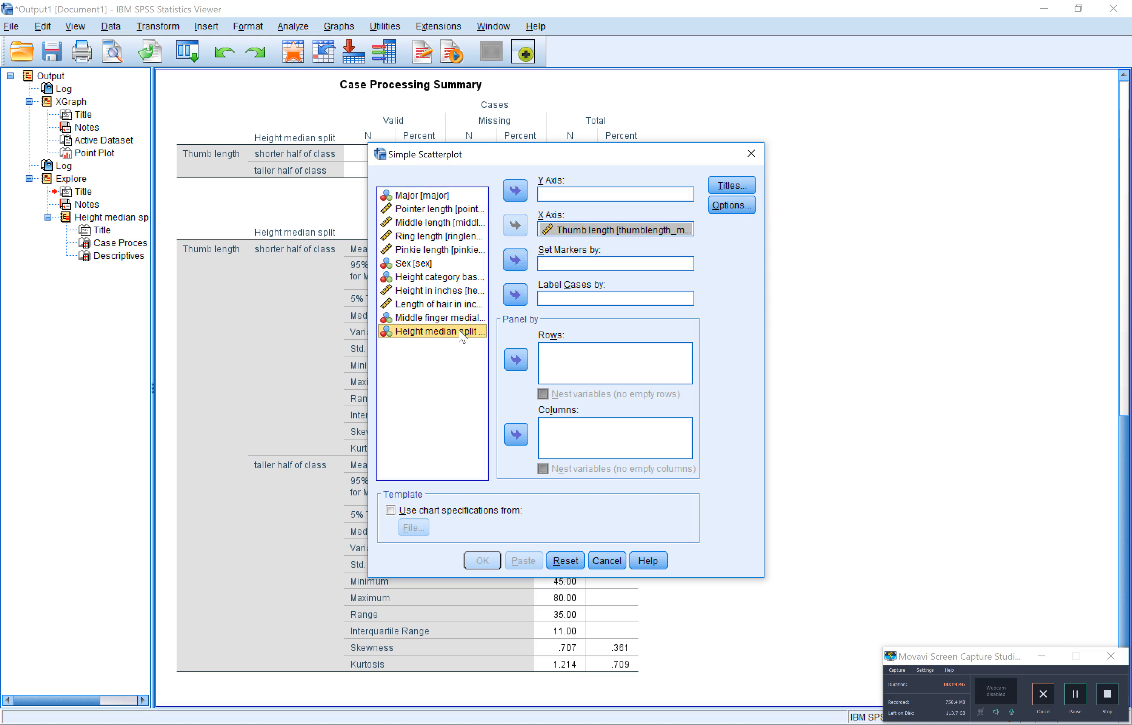
pyautogui.click(522, 199)
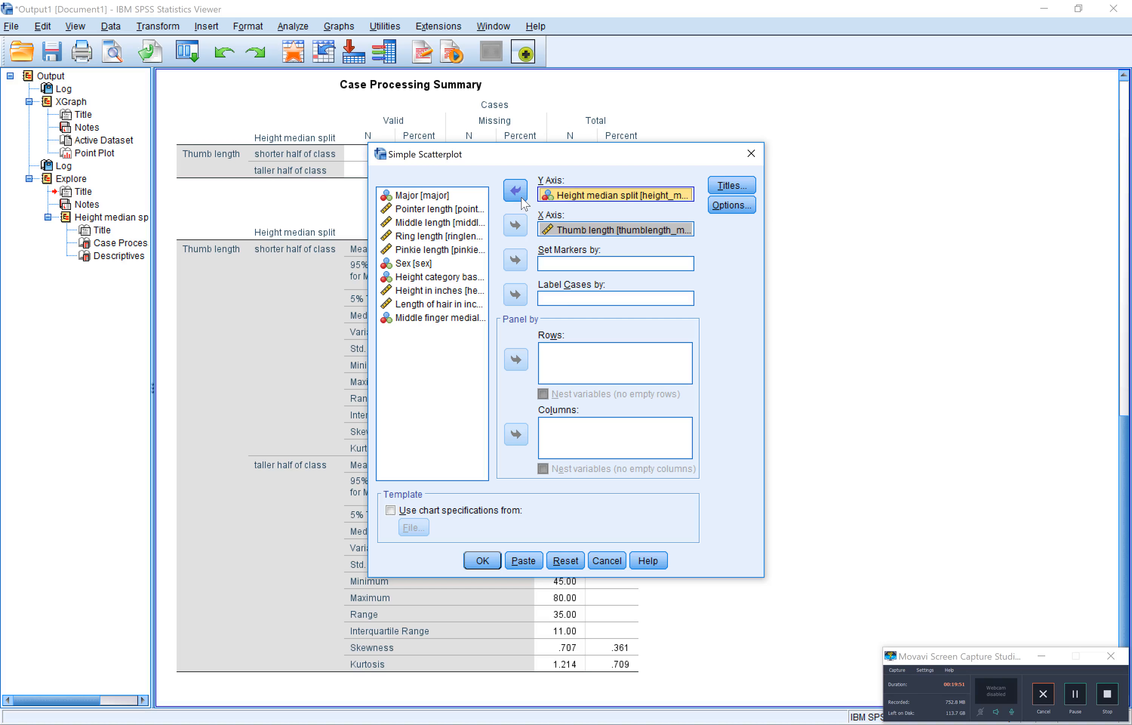
pyautogui.click(482, 560)
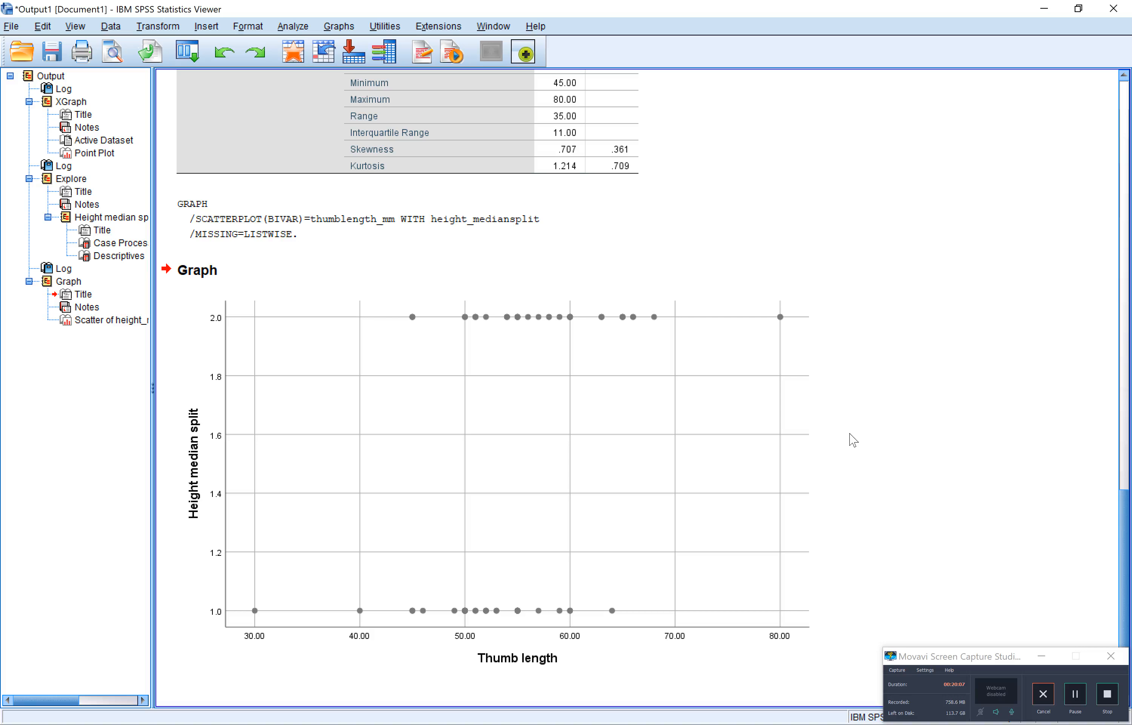
pyautogui.click(670, 523)
# Create another Simple Scatter chart with the axes swapped, putting Thumb length on Y and Height median split on X
pyautogui.click(302, 30)
pyautogui.moveTo(341, 30)
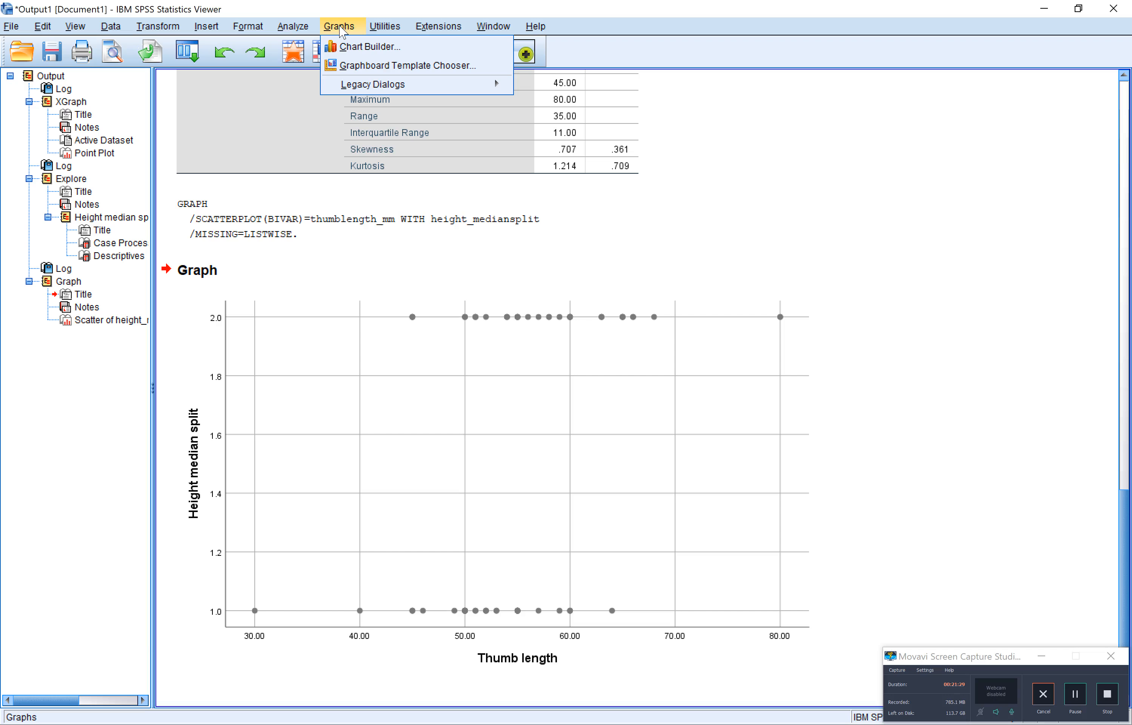
pyautogui.moveTo(376, 85)
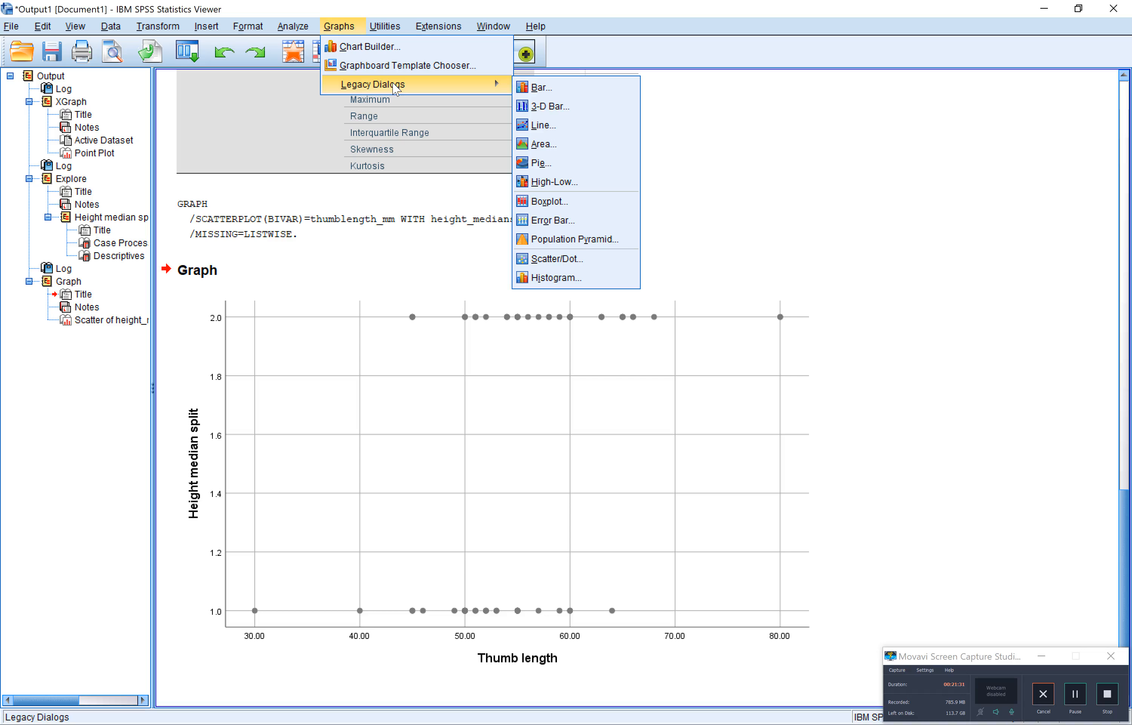
pyautogui.click(552, 260)
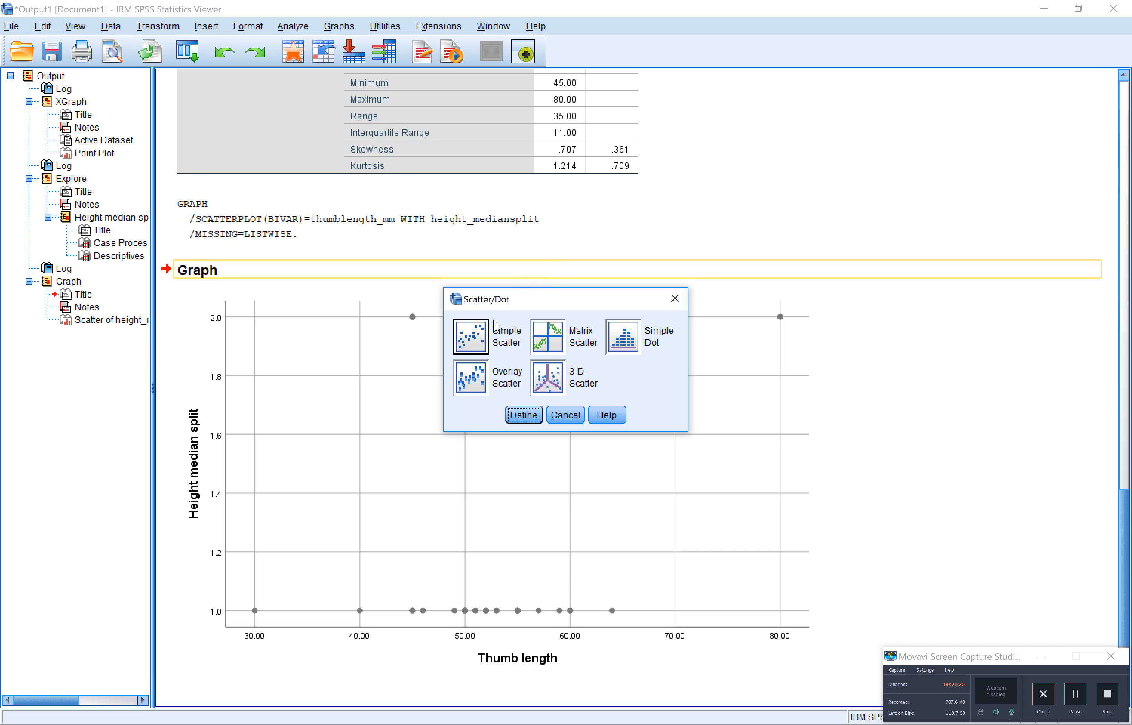
pyautogui.click(520, 417)
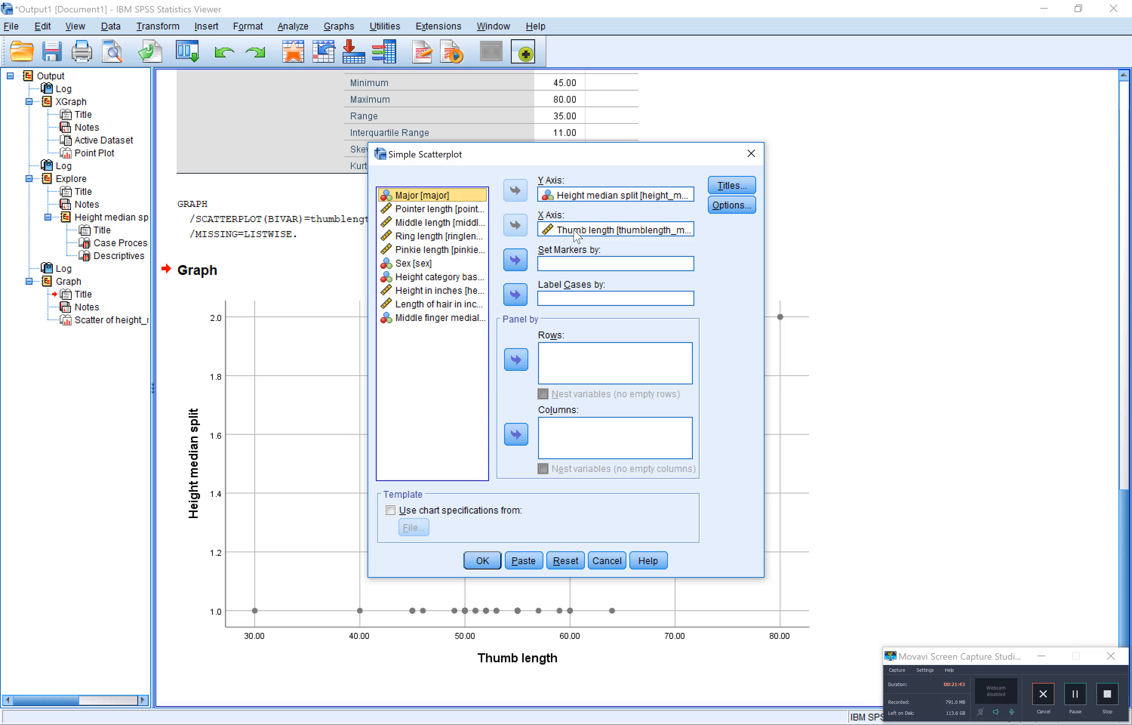
pyautogui.click(579, 231)
pyautogui.click(517, 226)
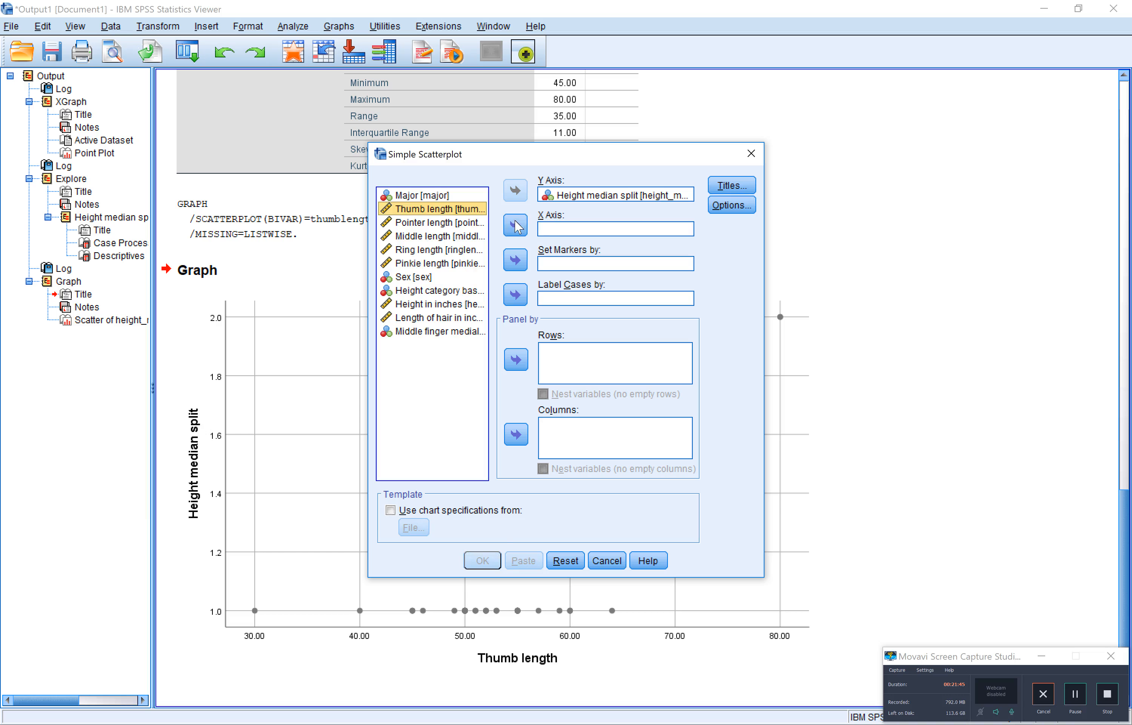
pyautogui.click(570, 200)
pyautogui.moveTo(569, 200); pyautogui.dragTo(570, 234)
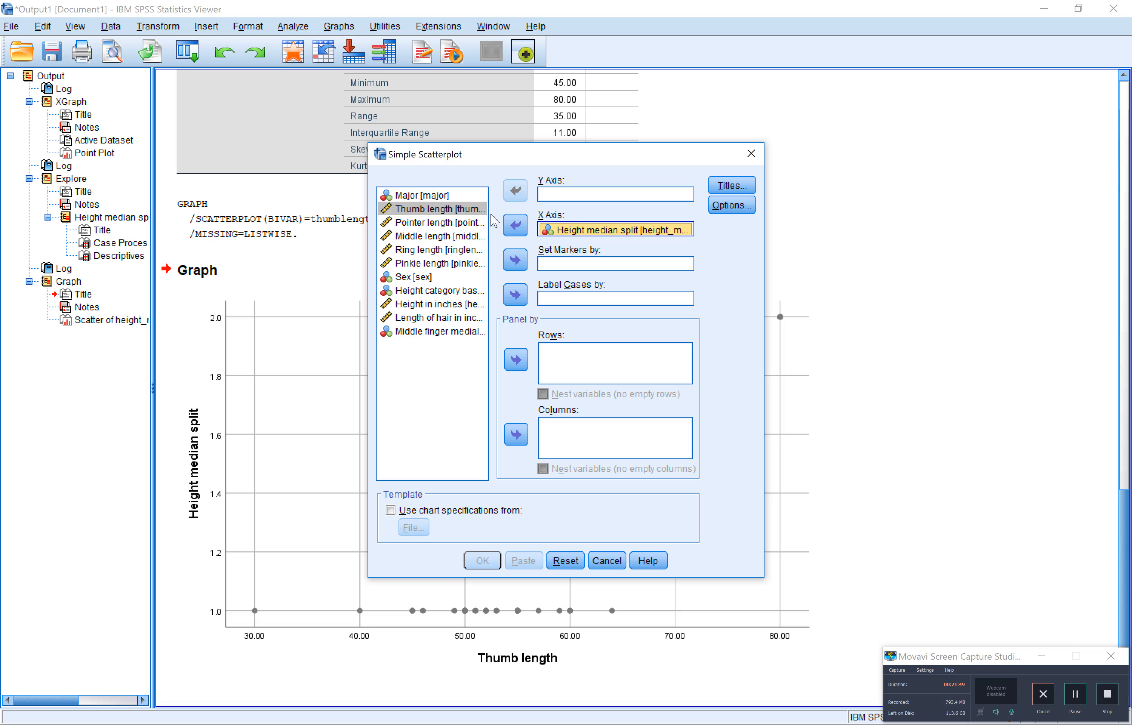
pyautogui.moveTo(469, 209); pyautogui.dragTo(549, 199)
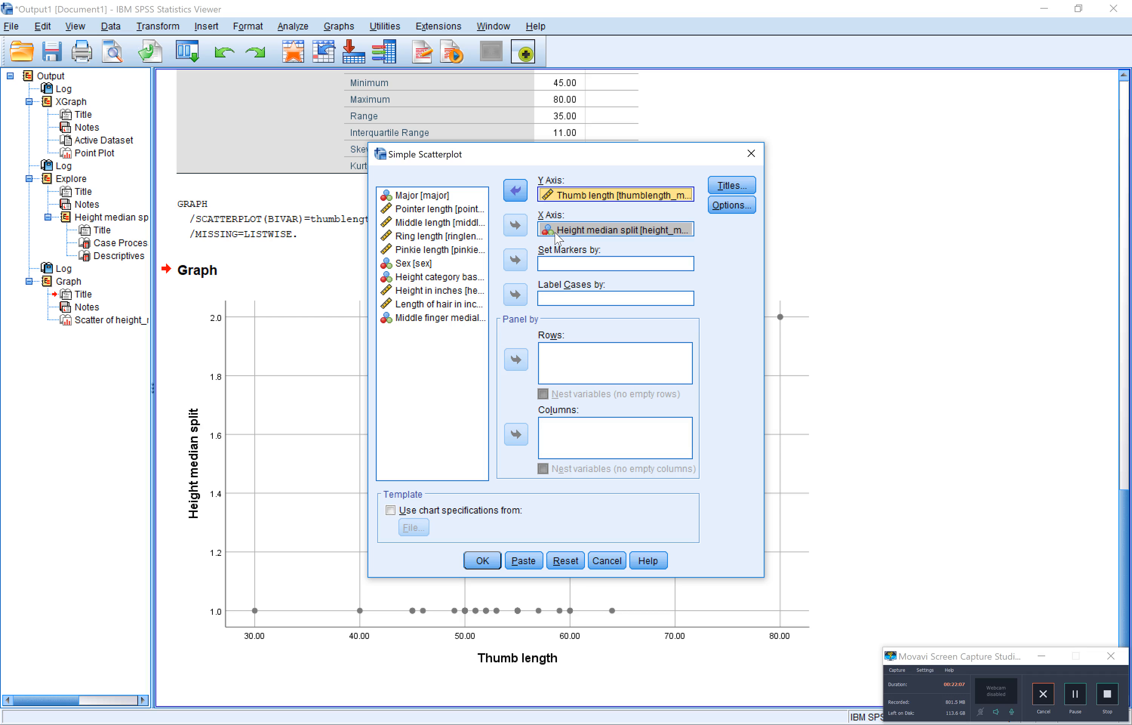
pyautogui.click(490, 560)
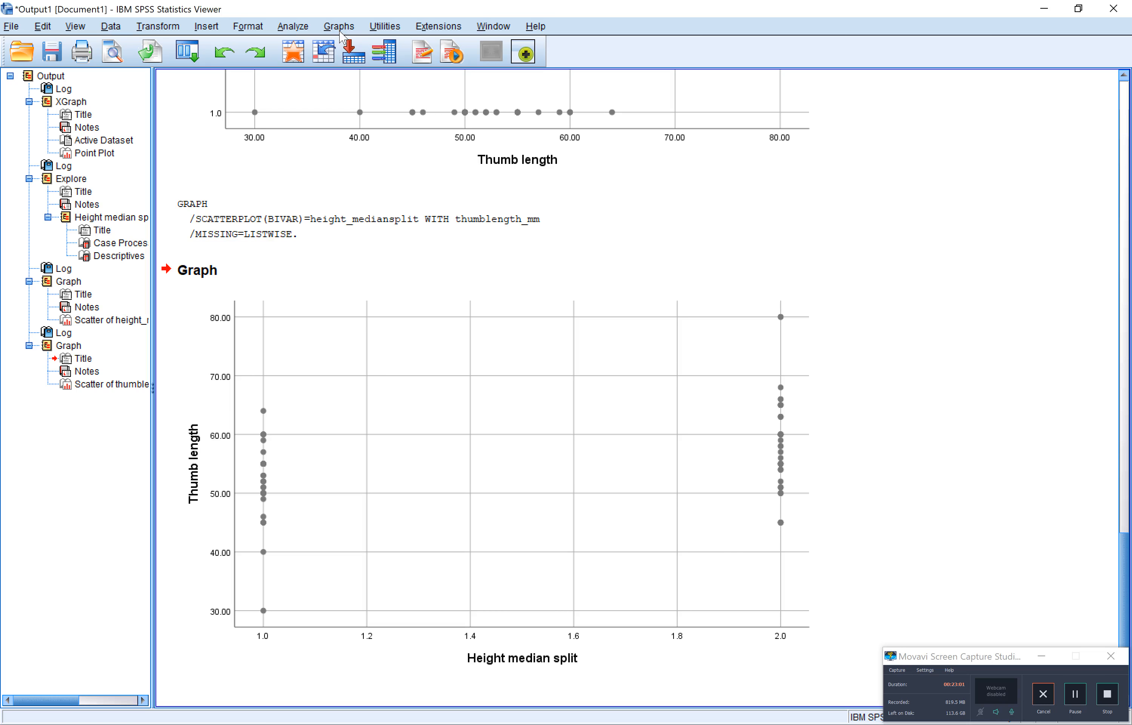
# Create a Simple Scatter chart of Thumb length with Height category based on 6-inch categories as the X axis variable
pyautogui.click(355, 29)
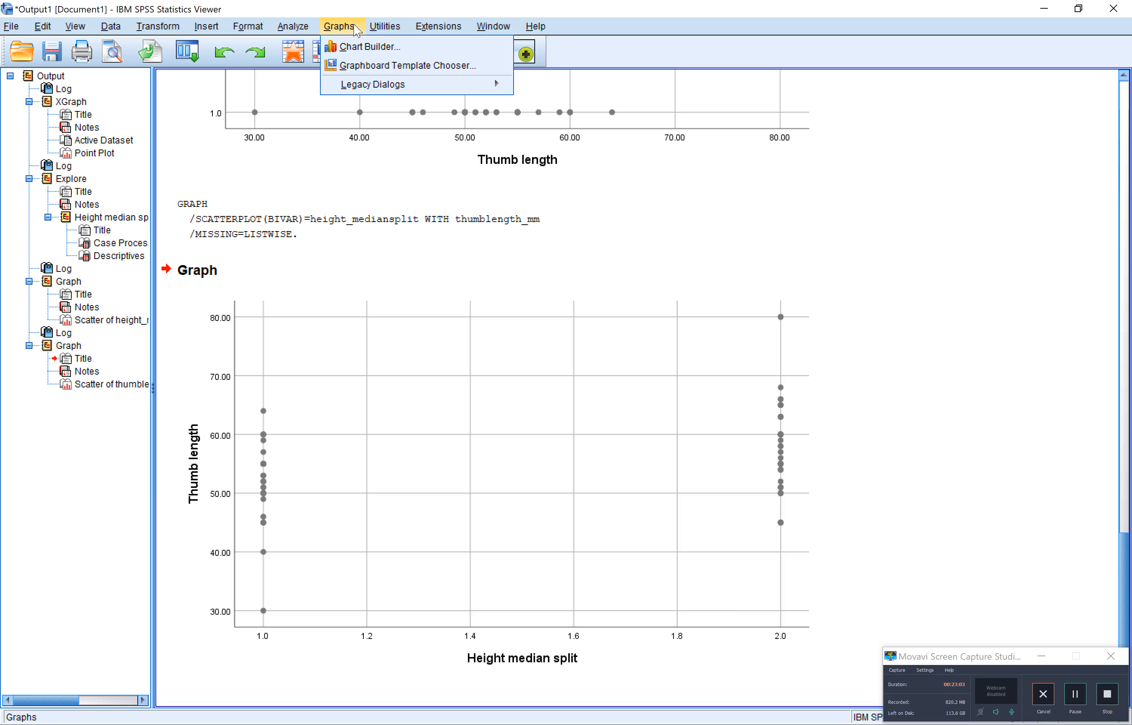
pyautogui.moveTo(415, 90)
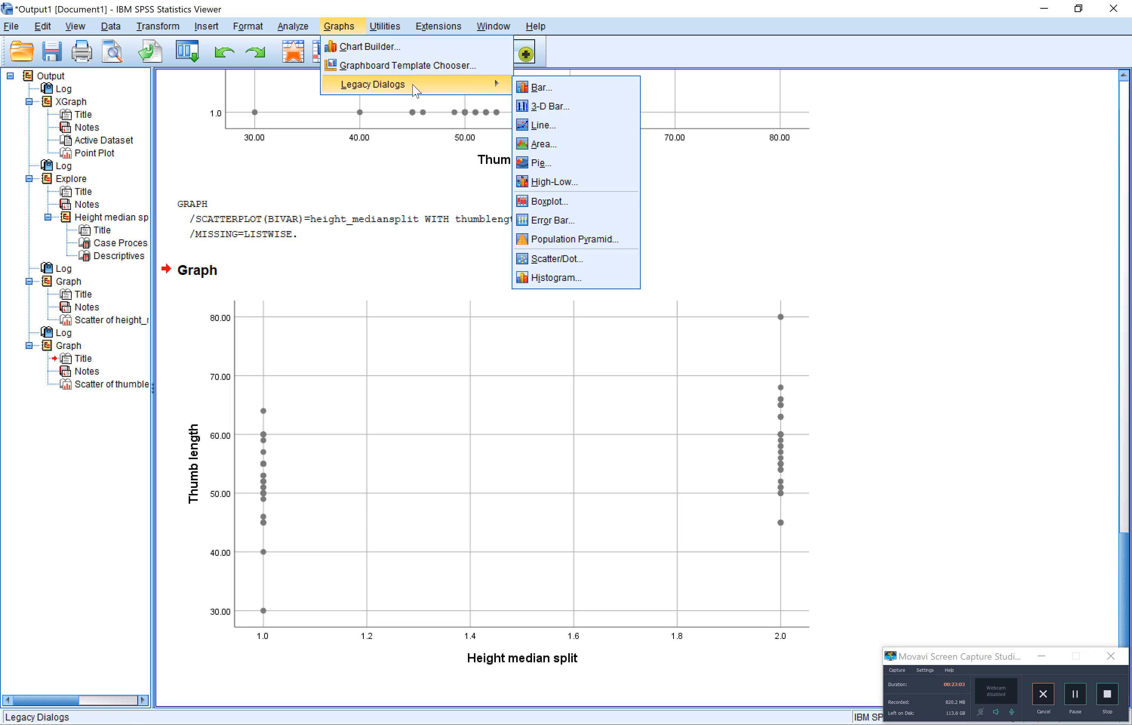
pyautogui.click(554, 259)
pyautogui.click(526, 415)
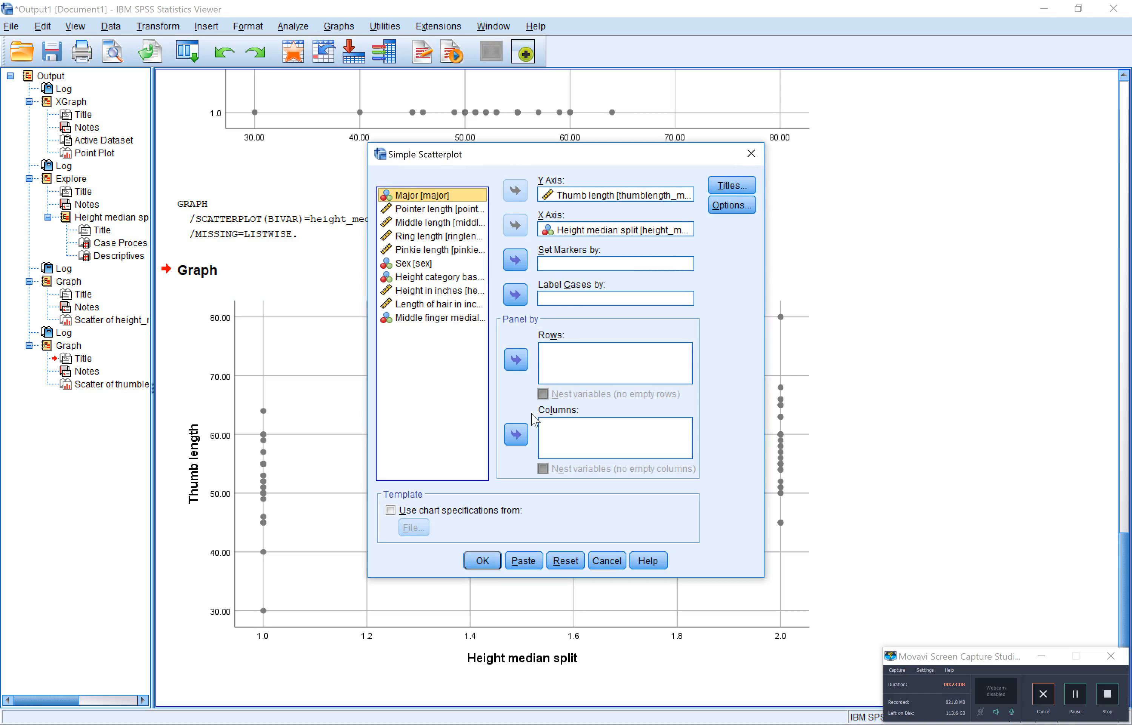
pyautogui.click(590, 230)
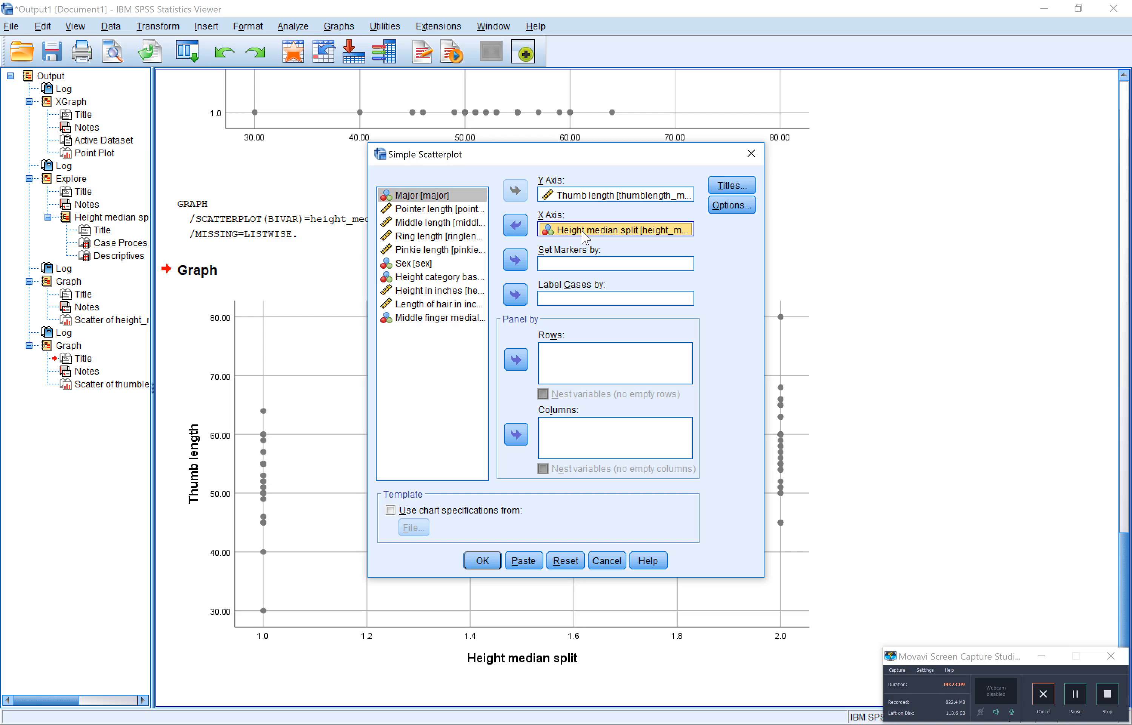
pyautogui.click(519, 228)
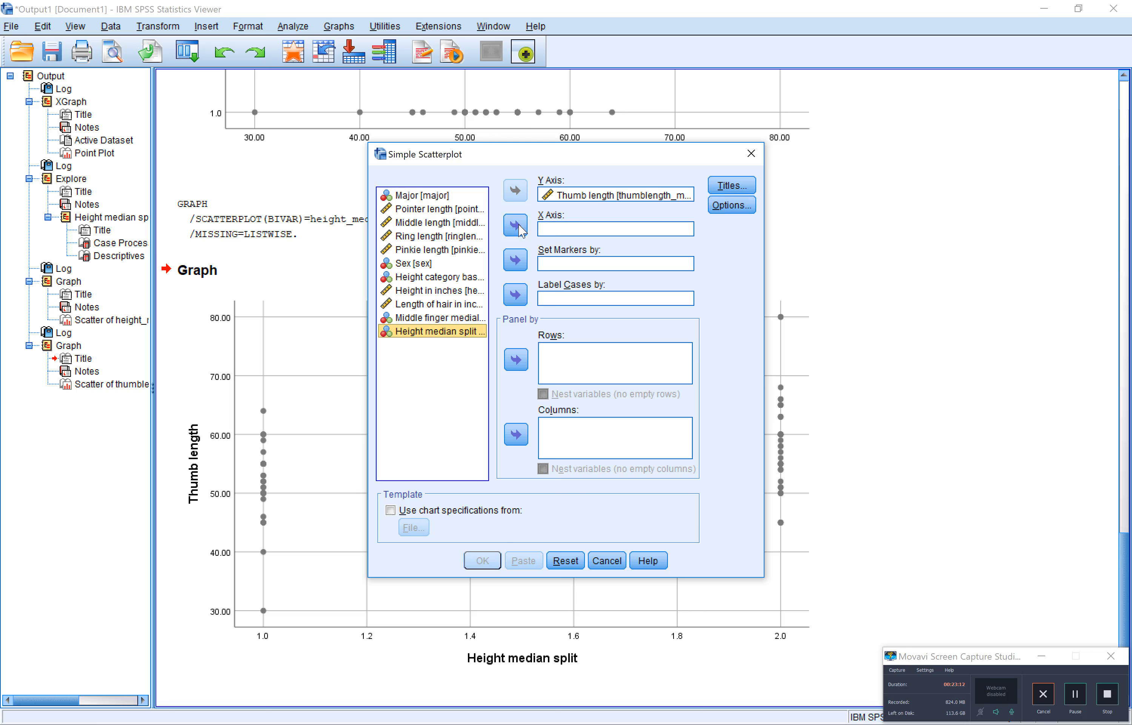
pyautogui.click(444, 281)
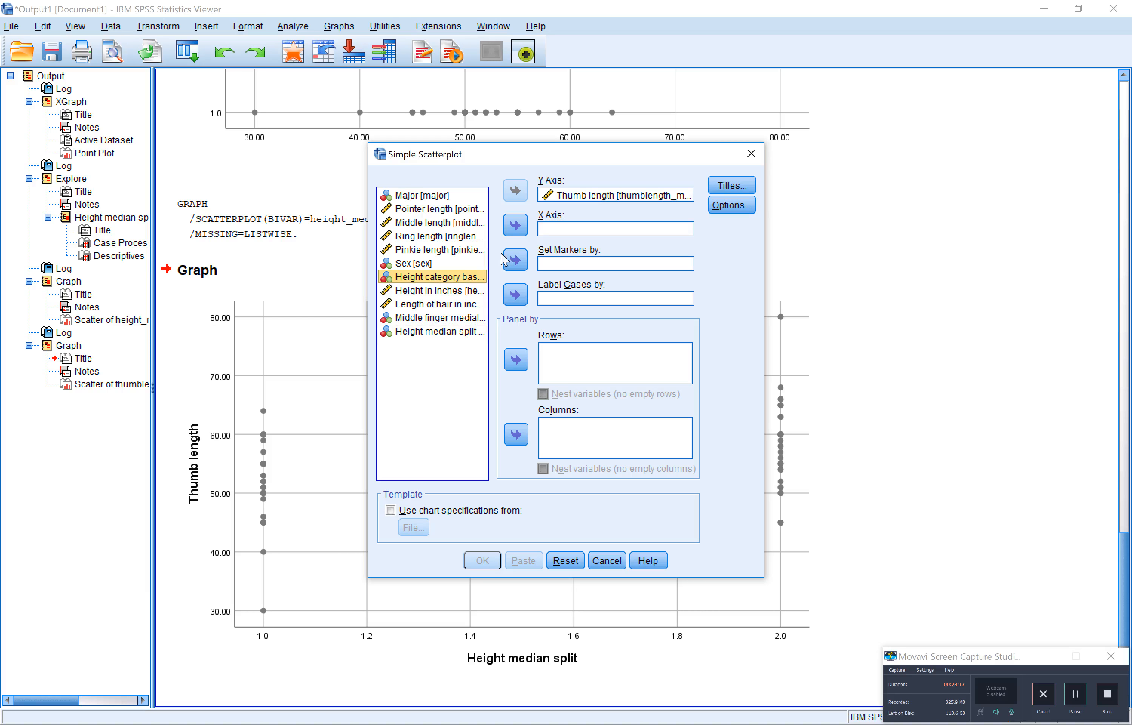
pyautogui.click(517, 227)
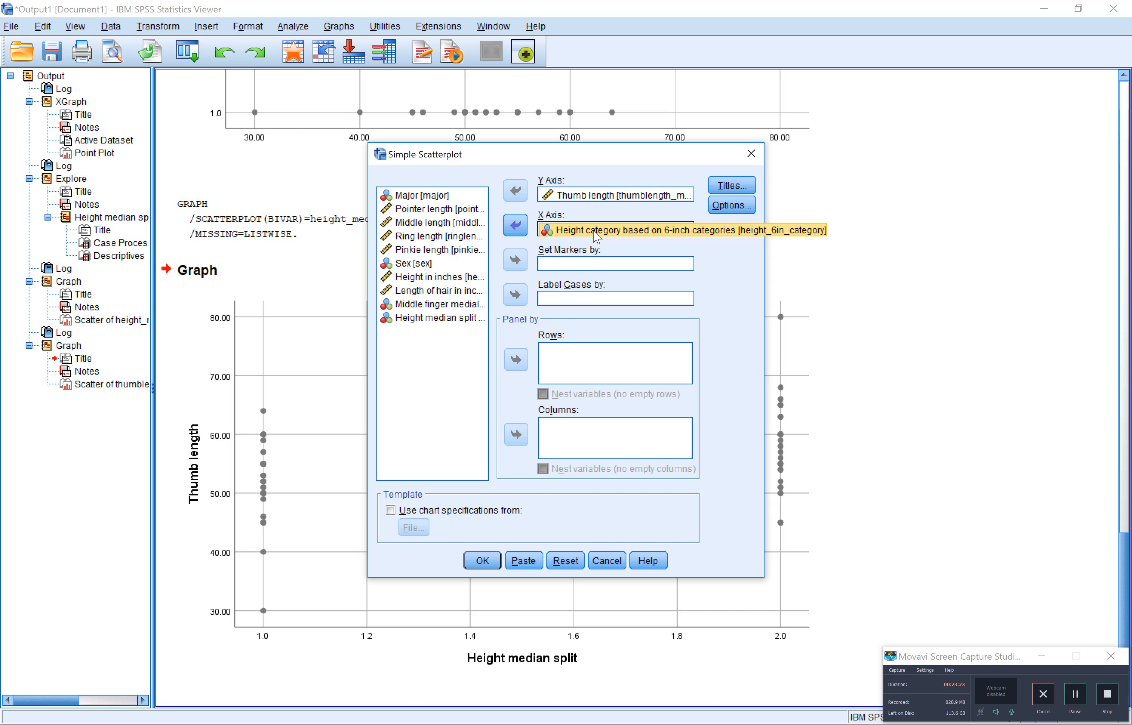
pyautogui.click(483, 562)
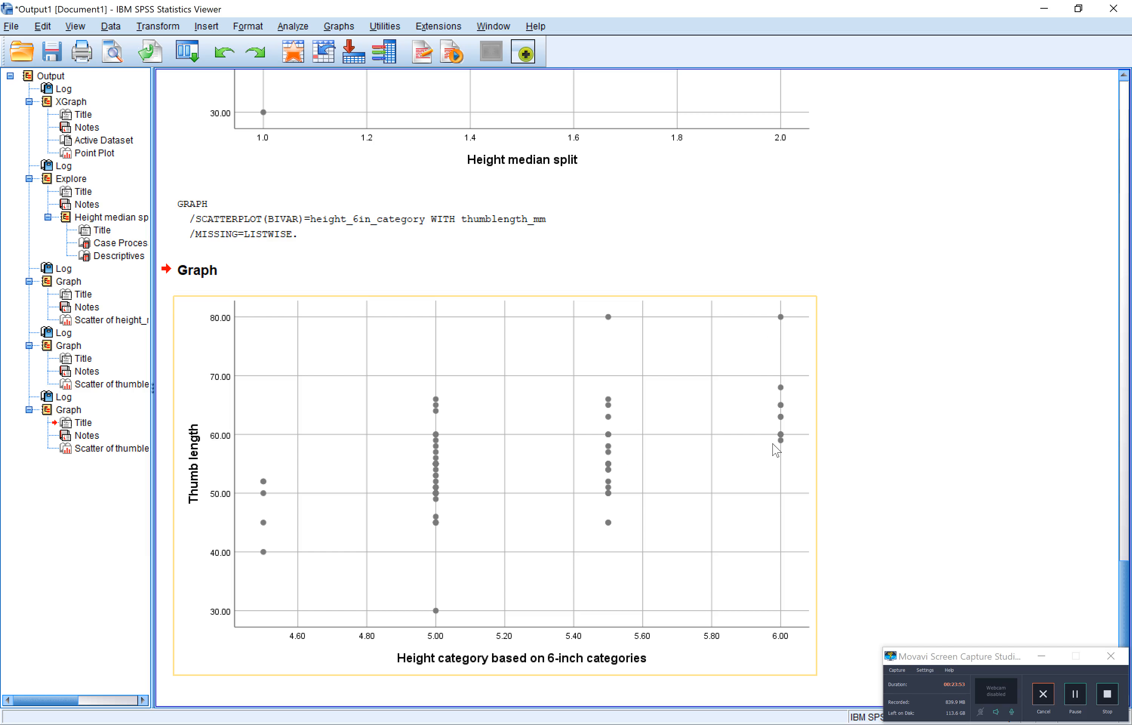
# Sketch a rising blue trend line through the points of the height category scatterplot in Screen Sketch, and close the sketch
pyautogui.scroll(10, 919, 316)
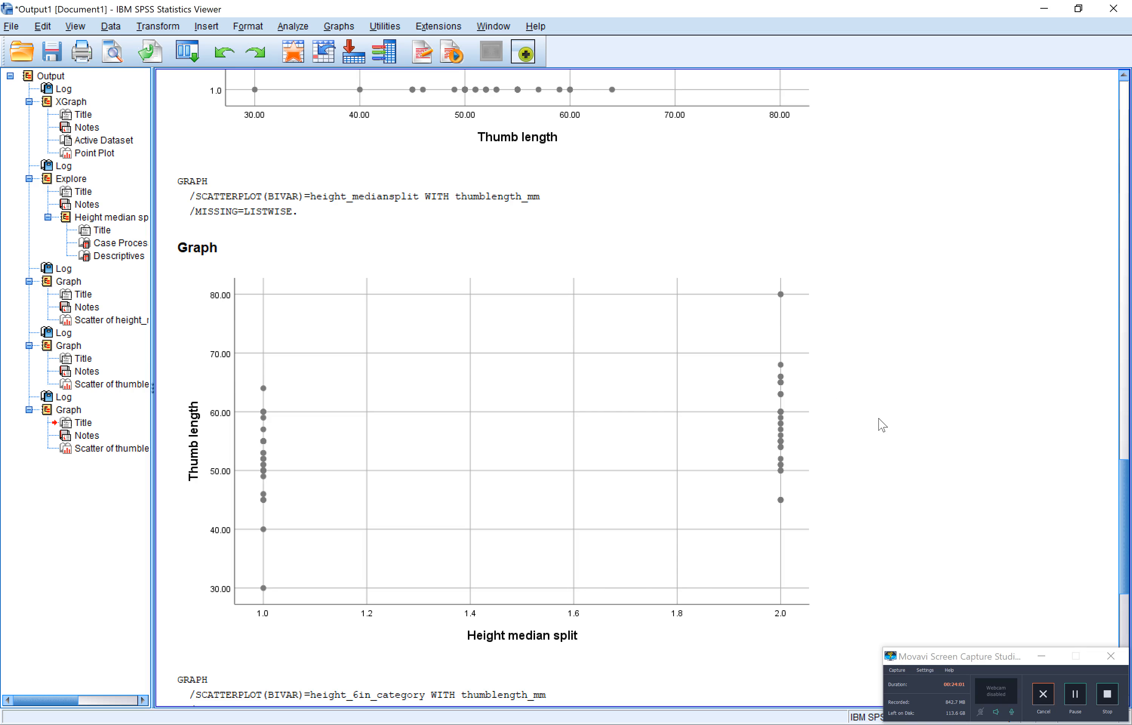
pyautogui.scroll(-4, 882, 425)
pyautogui.scroll(-5, 882, 424)
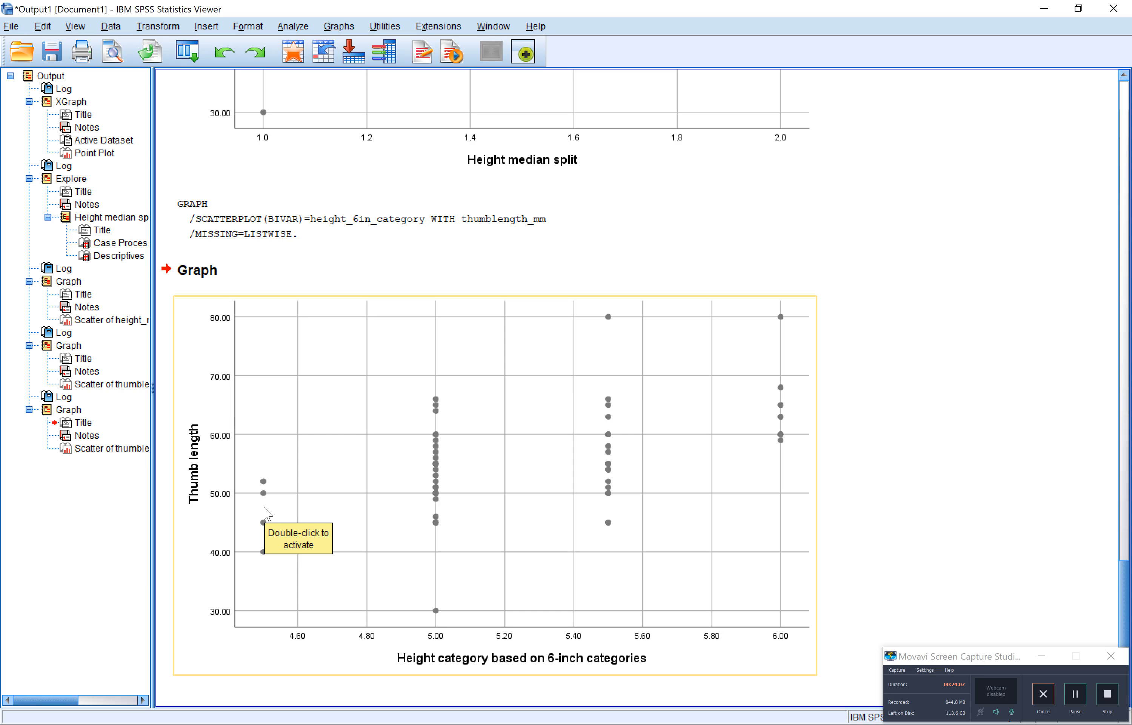
pyautogui.press('super+w')
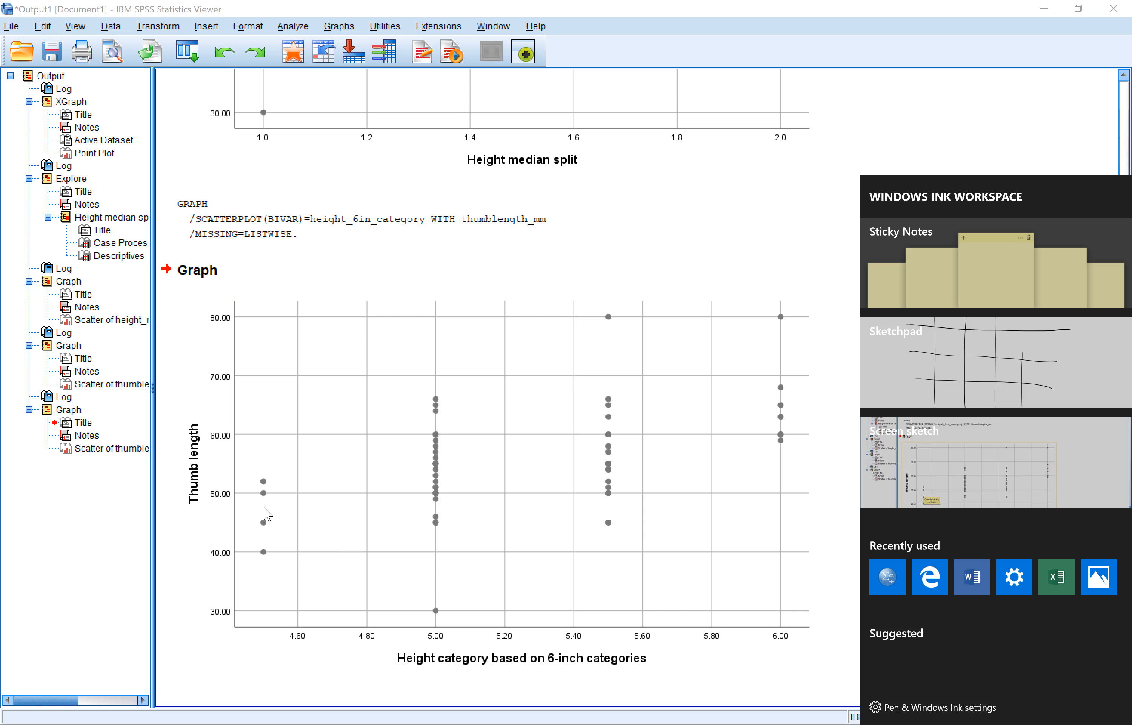
pyautogui.click(994, 461)
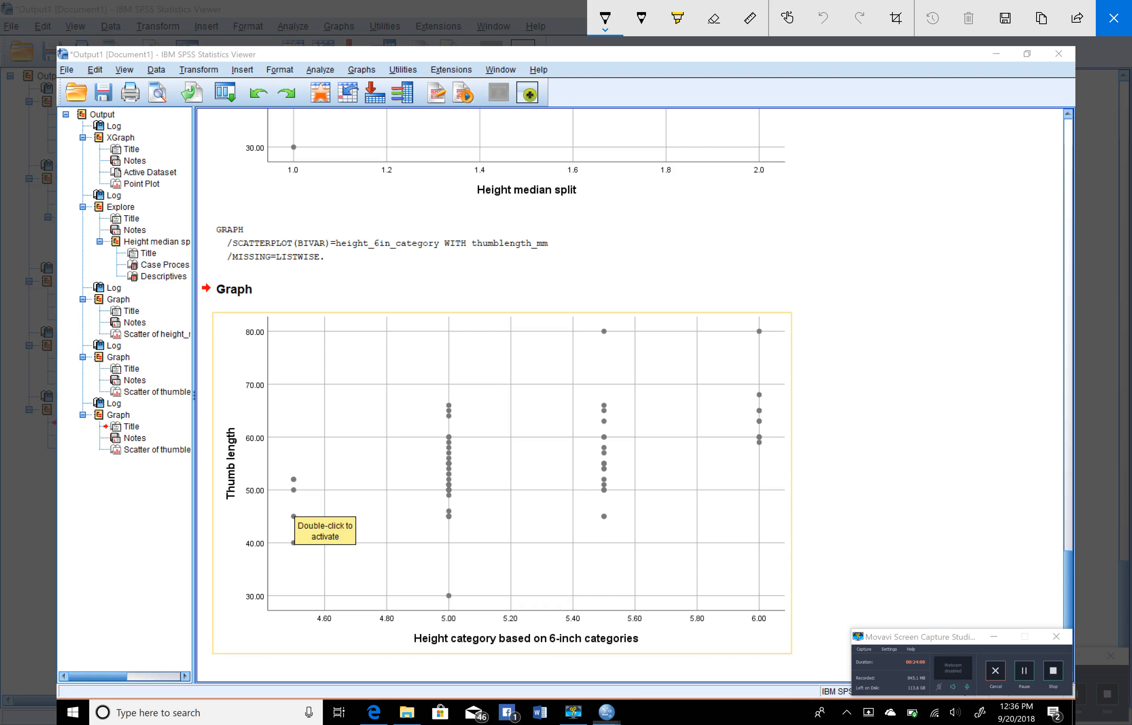
pyautogui.moveTo(293, 507)
pyautogui.mouseDown()
pyautogui.moveTo(532, 463)
pyautogui.moveTo(778, 387)
pyautogui.mouseUp()
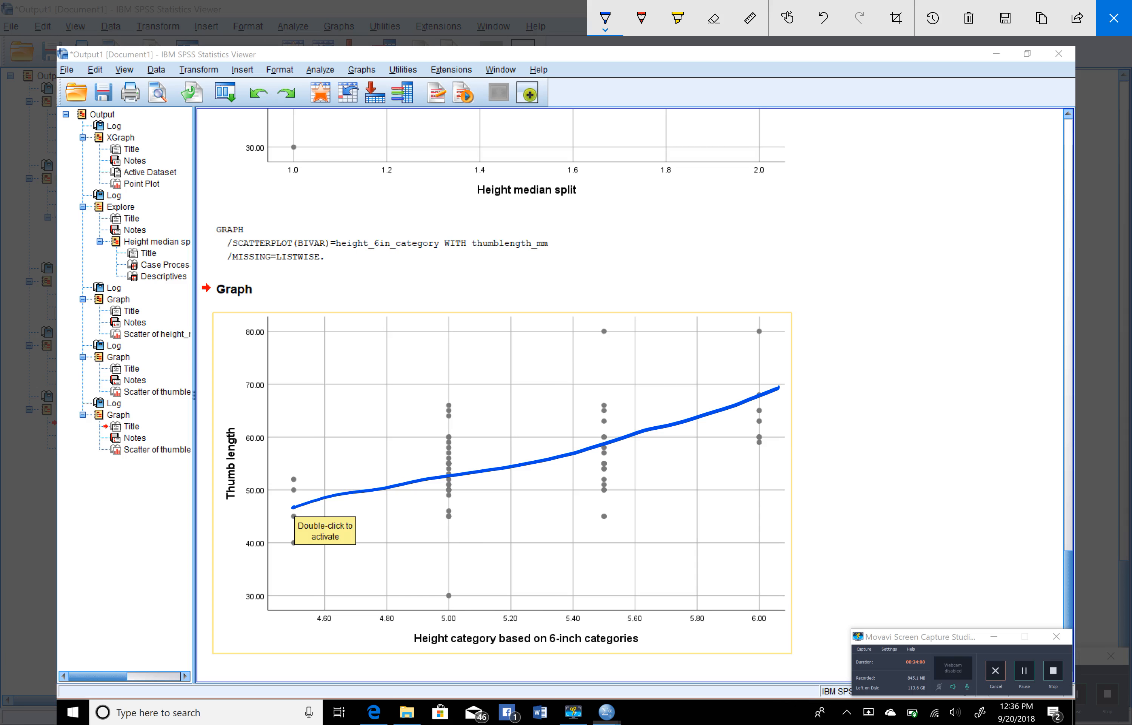
pyautogui.click(1114, 18)
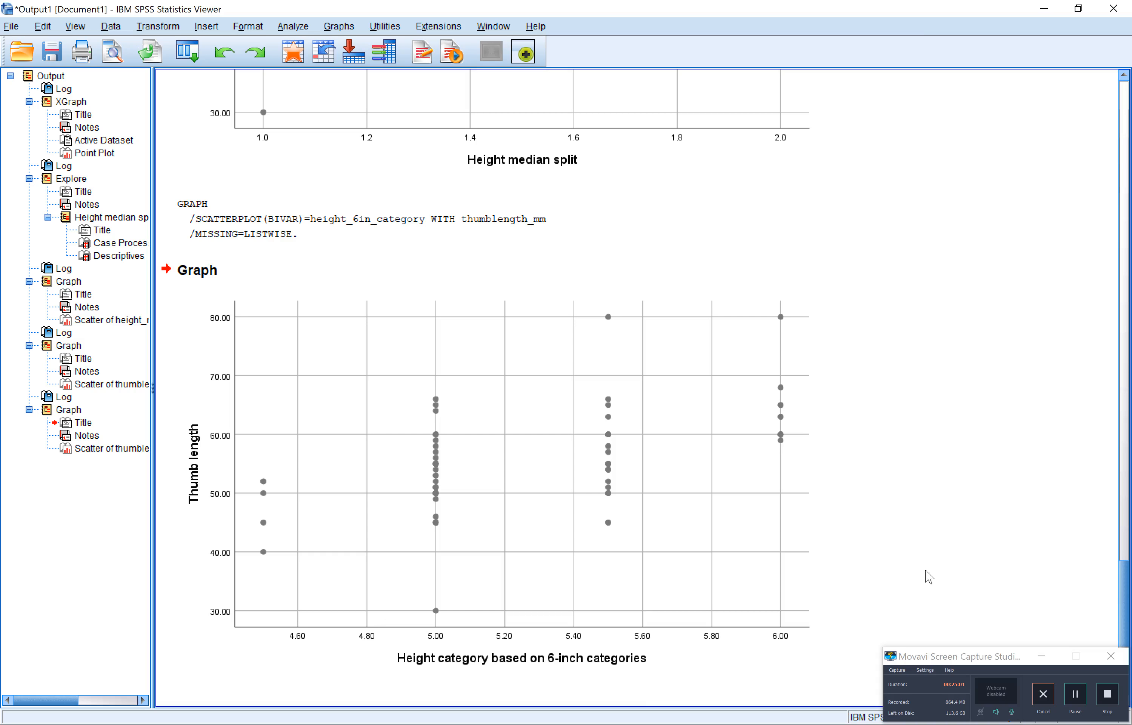
# Switch to the classdata_finger.sav data window to examine the height_in variable, and return to the output
pyautogui.moveTo(628, 719)
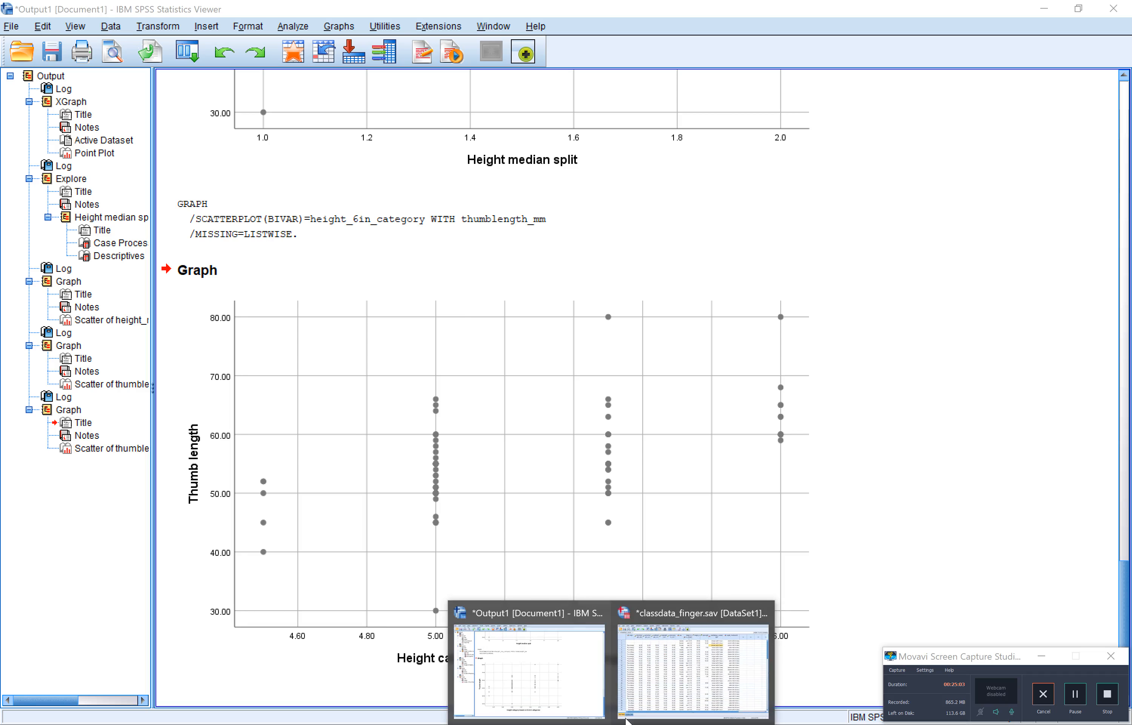
pyautogui.click(665, 687)
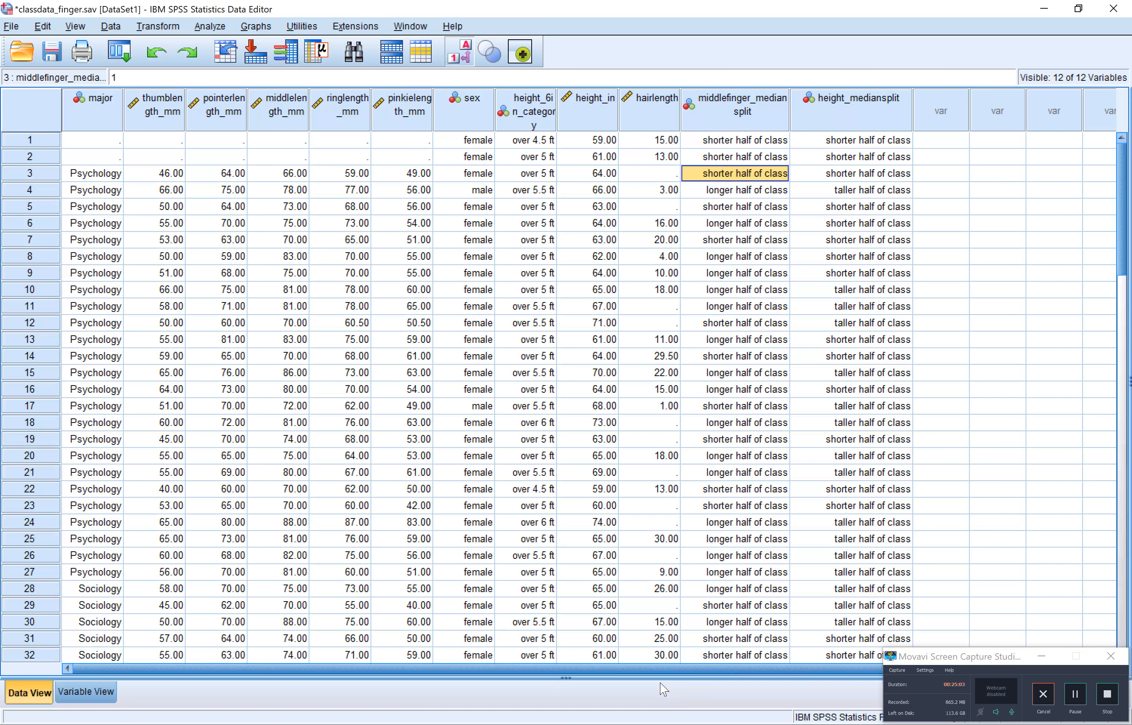
pyautogui.click(594, 101)
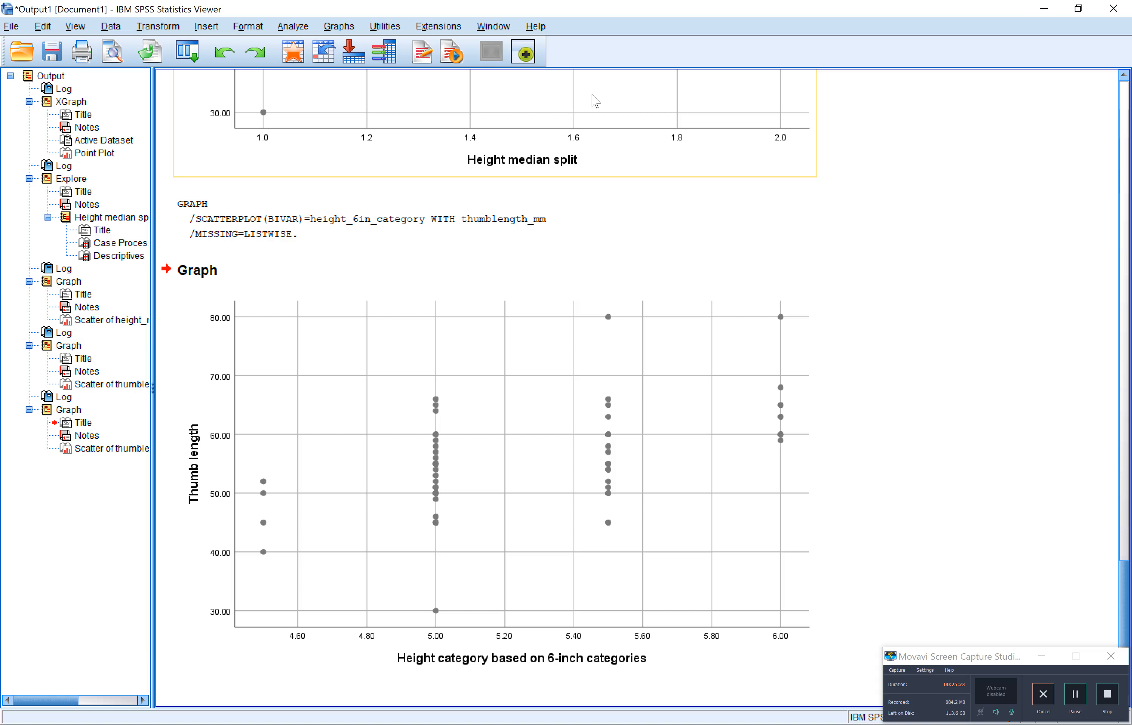
# Set up a Simple Scatter chart of Thumb length, replacing the 6-inch height category with Height in inches as the X axis variable
pyautogui.click(337, 28)
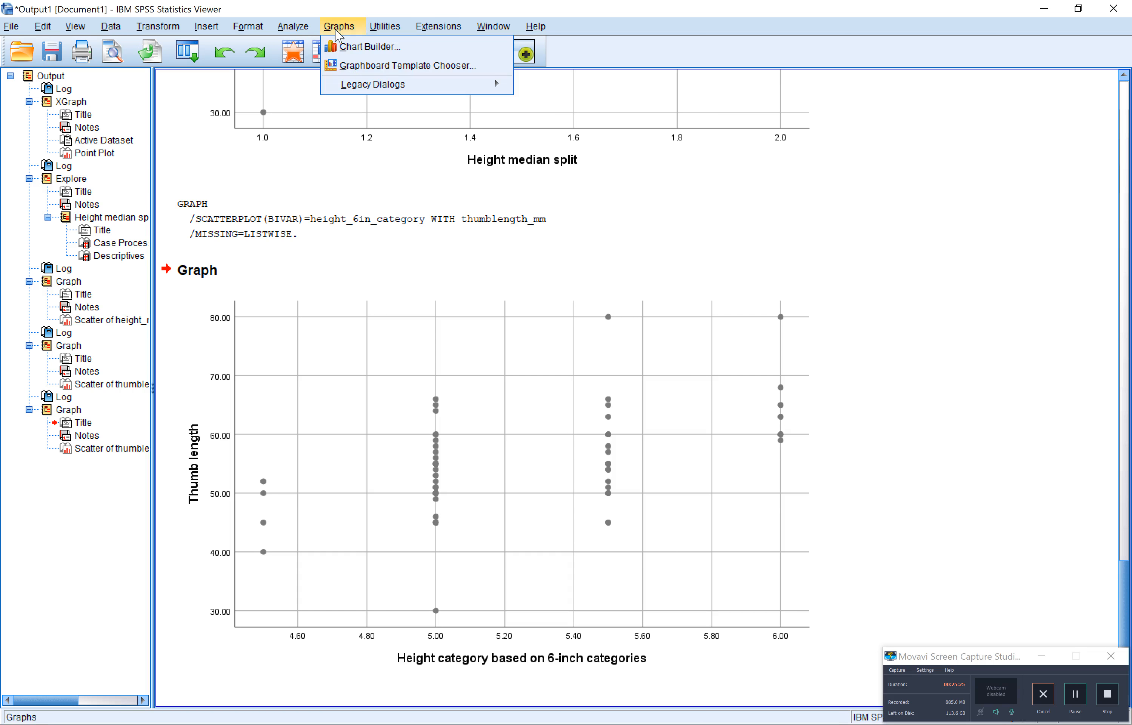
pyautogui.moveTo(409, 86)
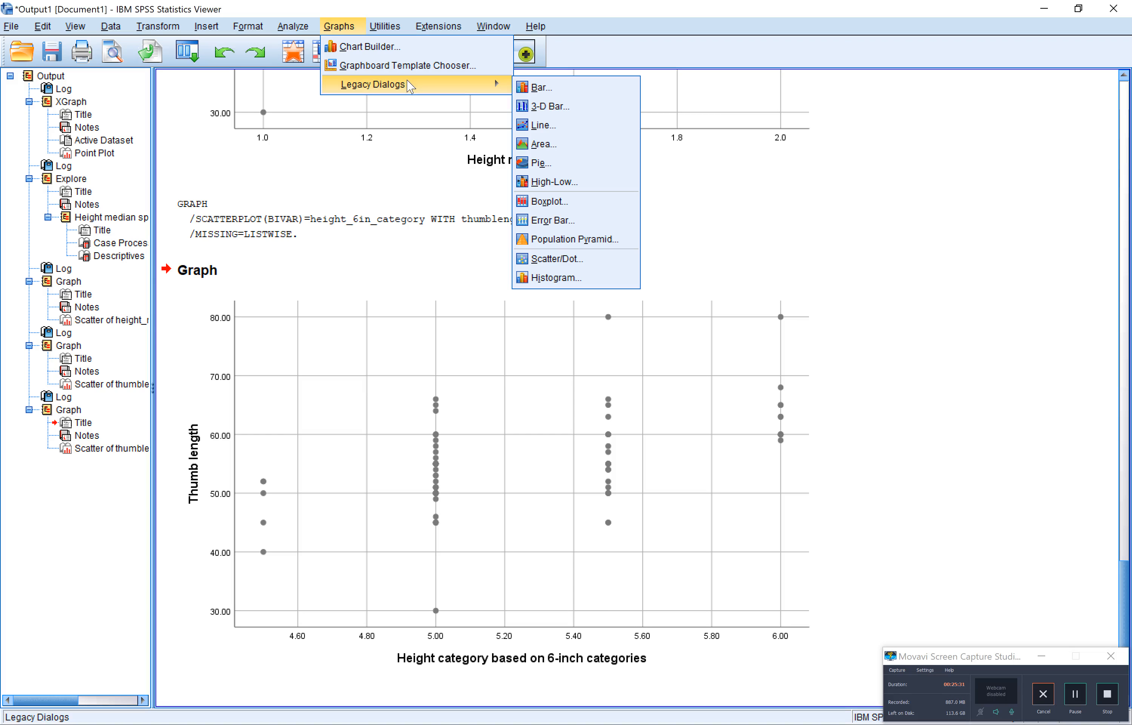
pyautogui.click(554, 258)
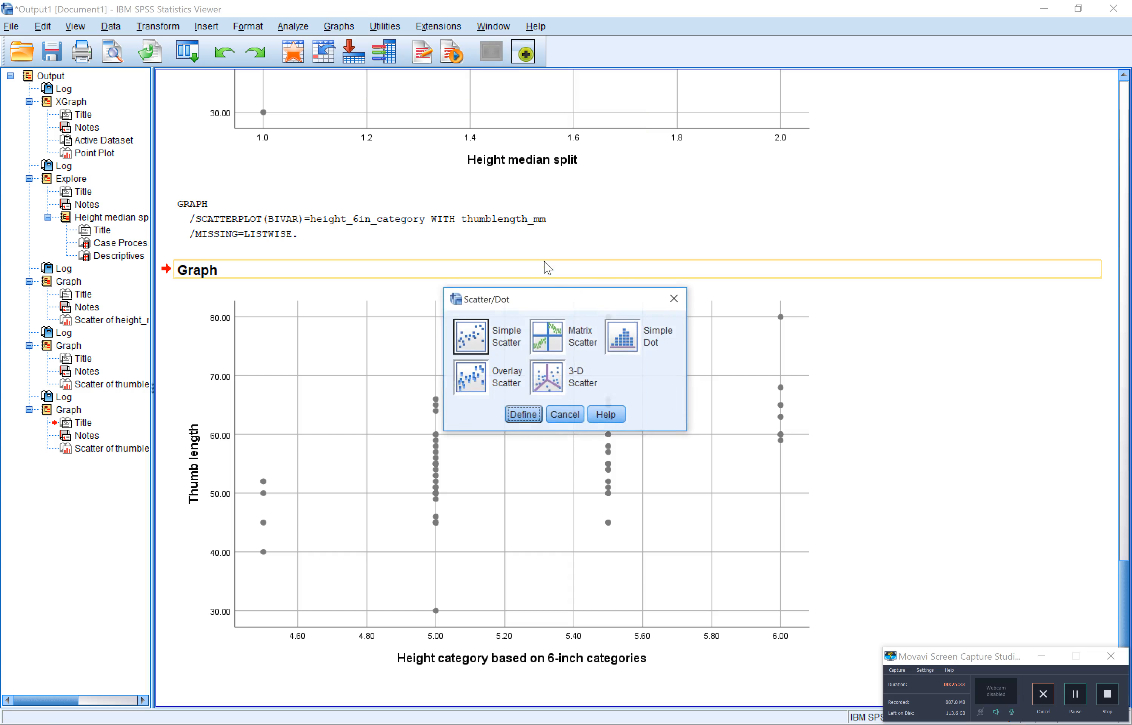
pyautogui.click(466, 338)
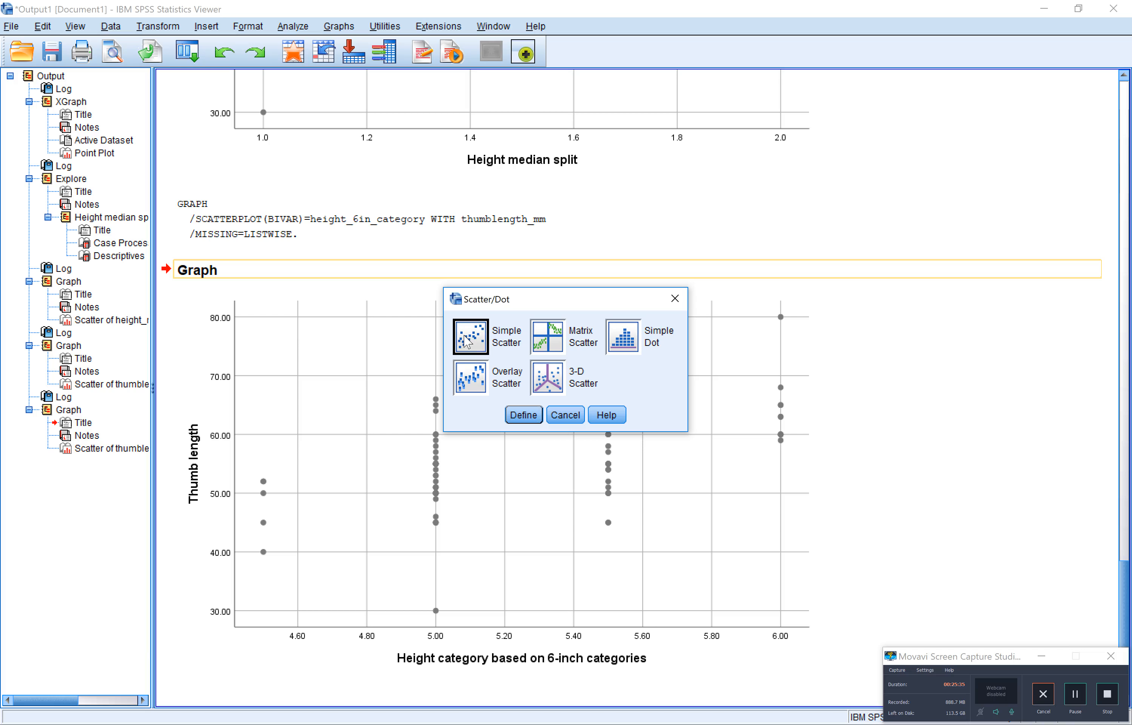
pyautogui.click(525, 419)
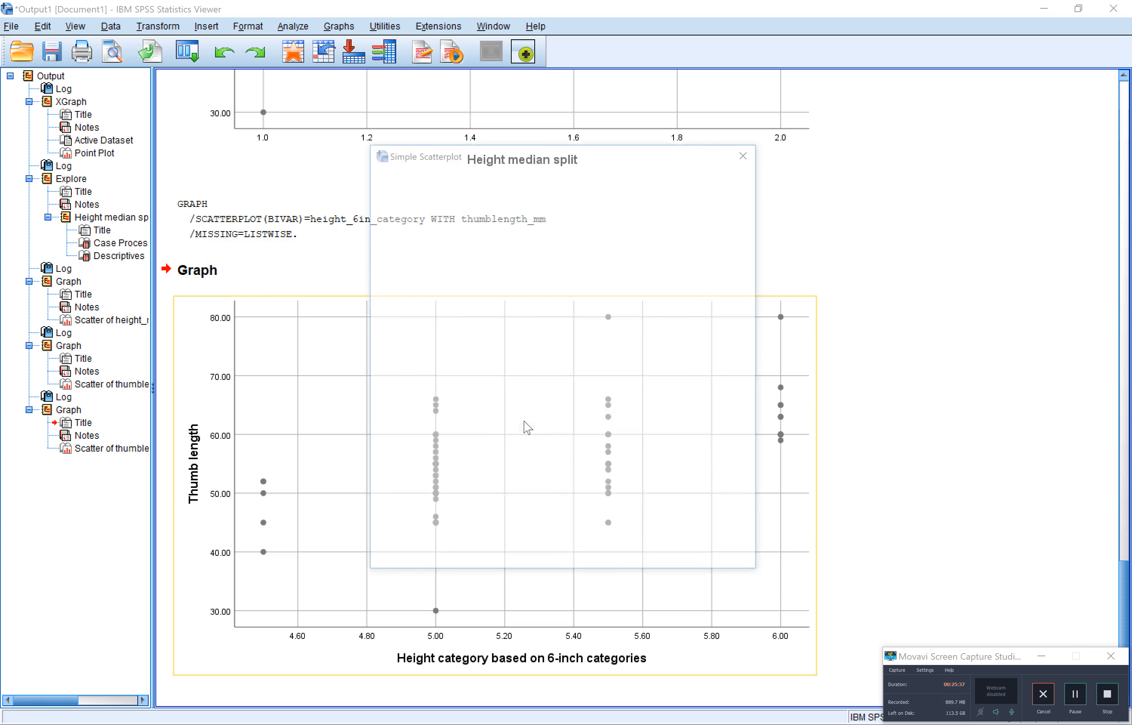
pyautogui.click(602, 230)
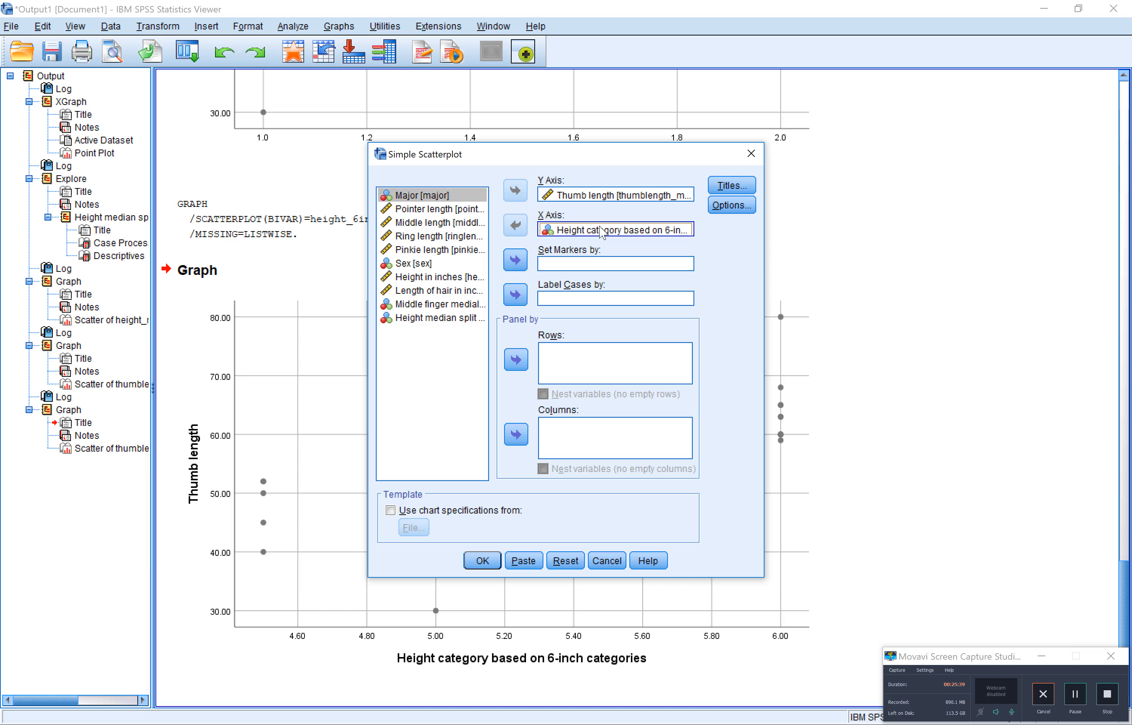
pyautogui.click(602, 231)
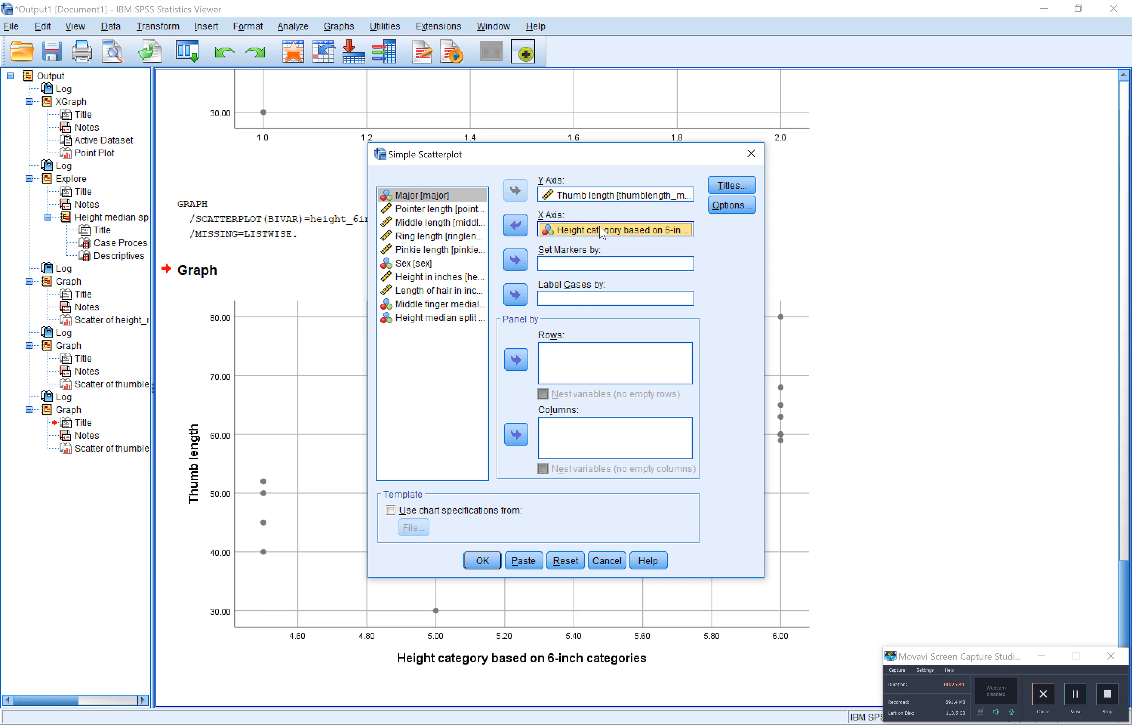
pyautogui.click(507, 232)
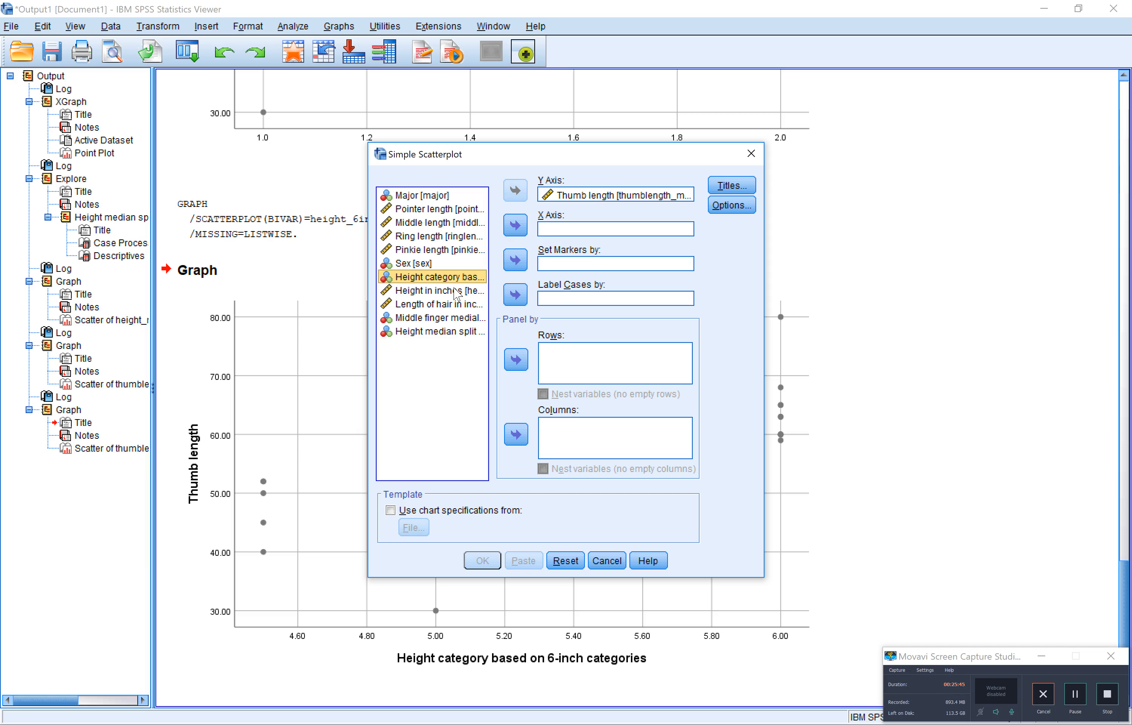
pyautogui.click(455, 291)
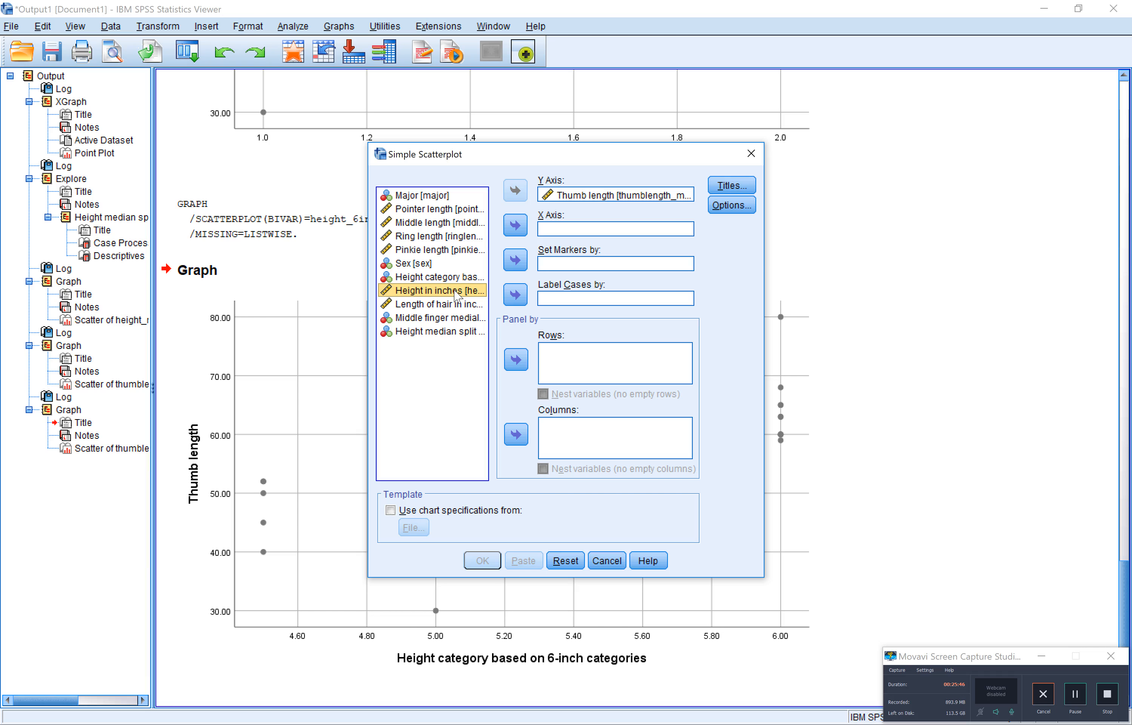
pyautogui.click(518, 226)
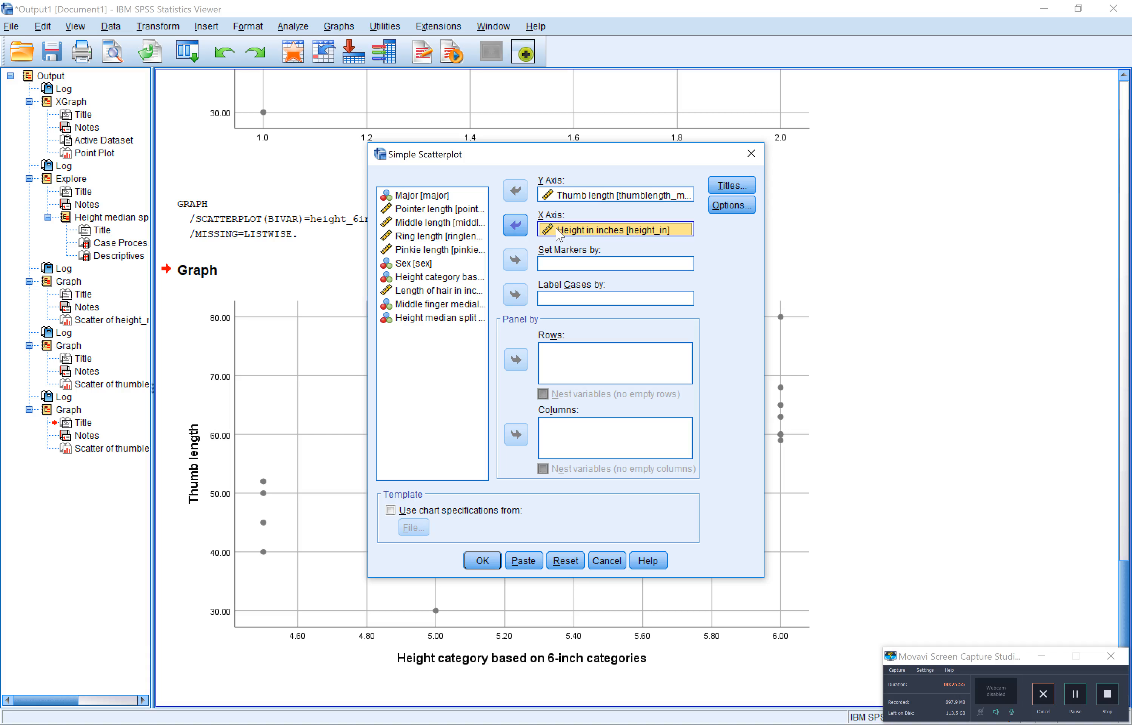
# Magnify the screen to 200% and examine the measurement-level icons beside the variables in the Simple Scatterplot source list
pyautogui.press('super+equal')
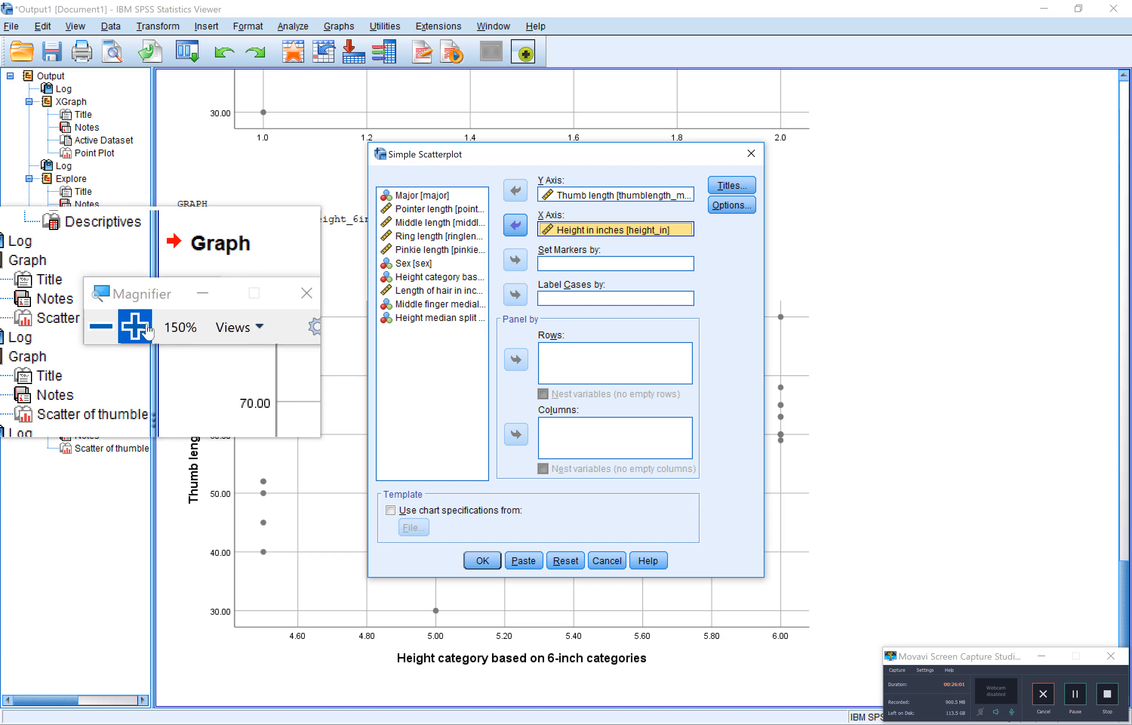
pyautogui.click(131, 325)
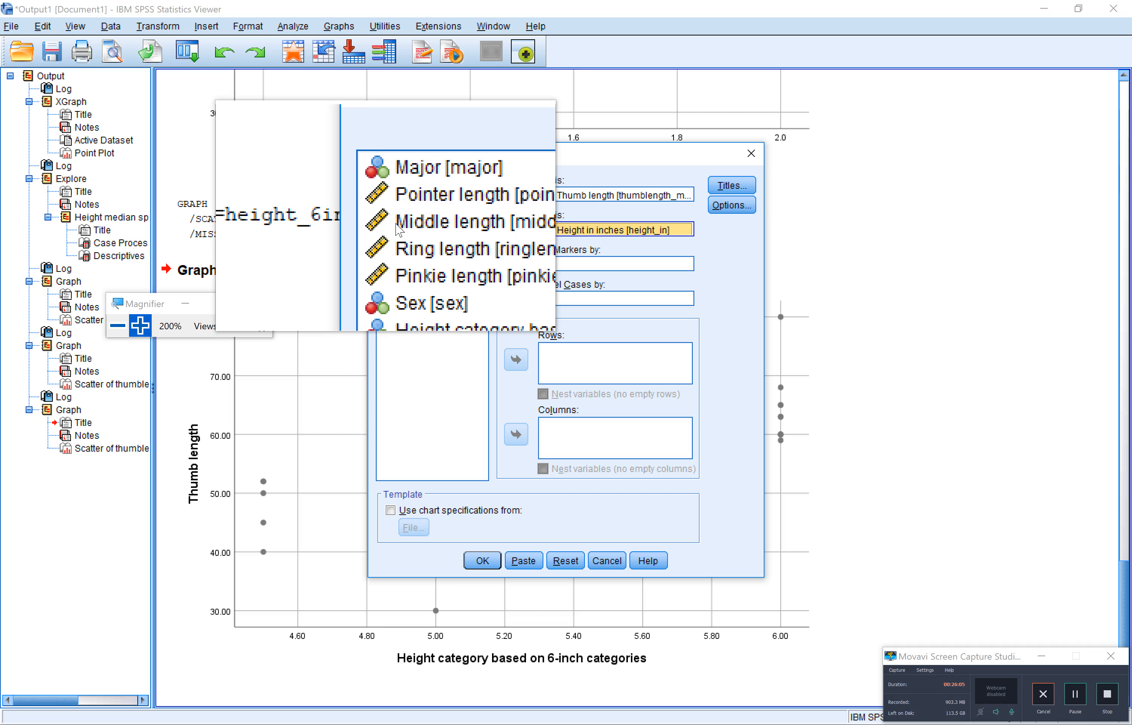
pyautogui.click(409, 253)
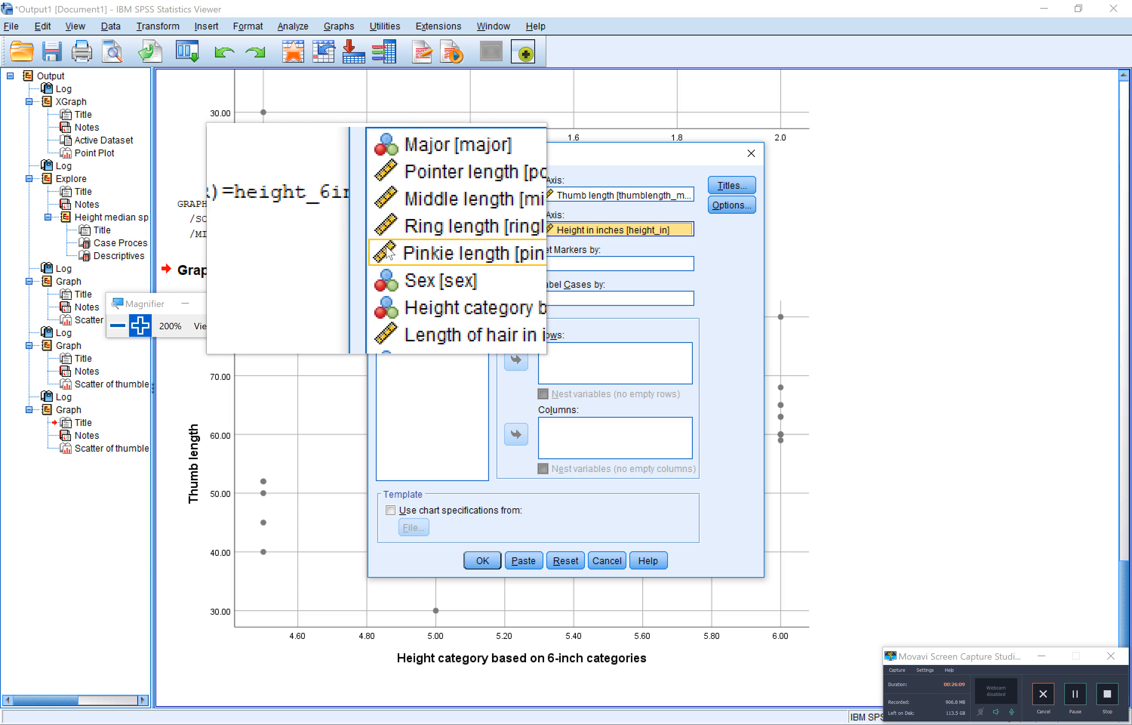
pyautogui.click(390, 267)
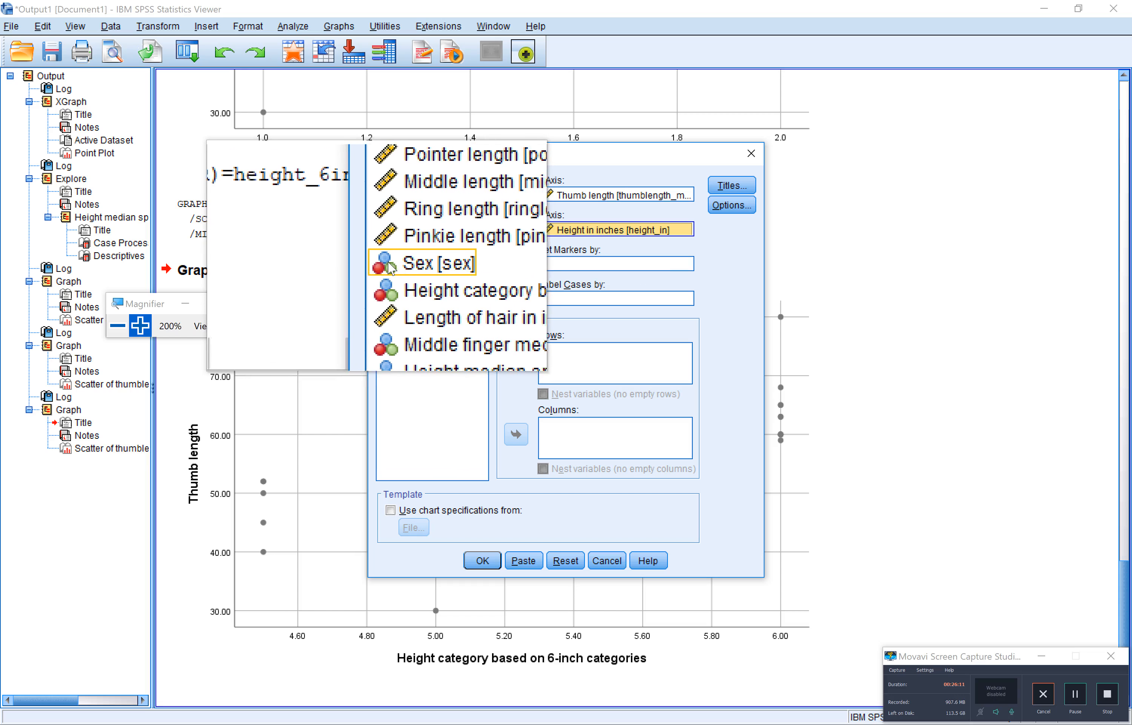
pyautogui.click(389, 286)
pyautogui.click(393, 294)
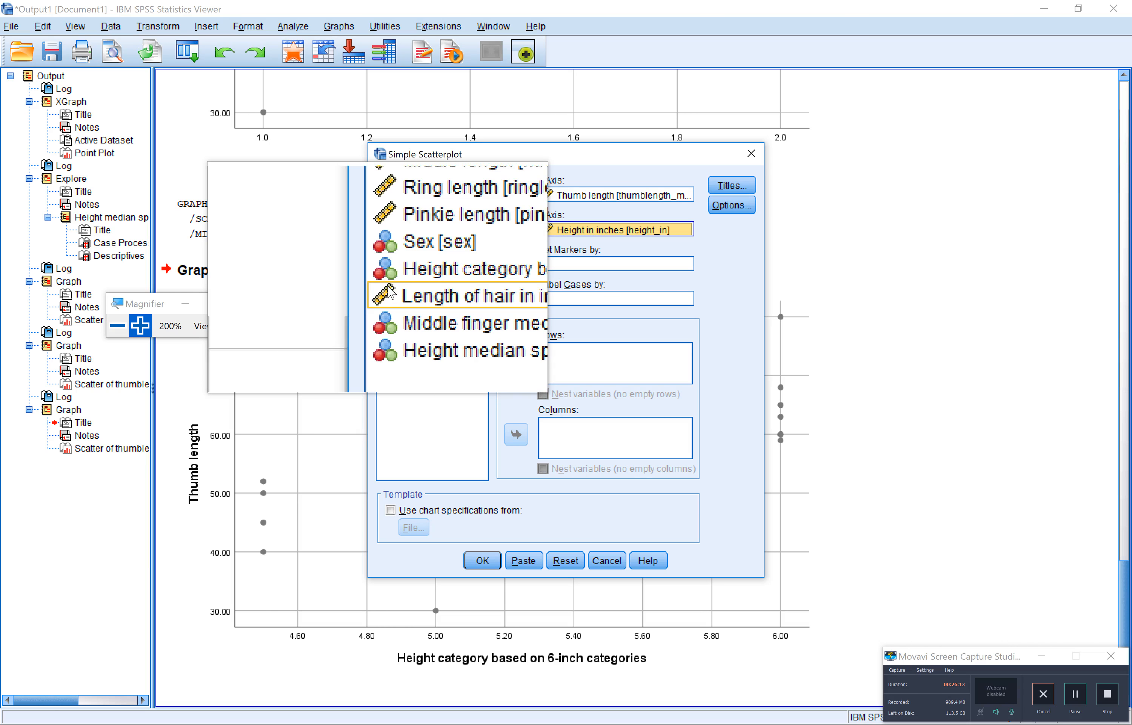
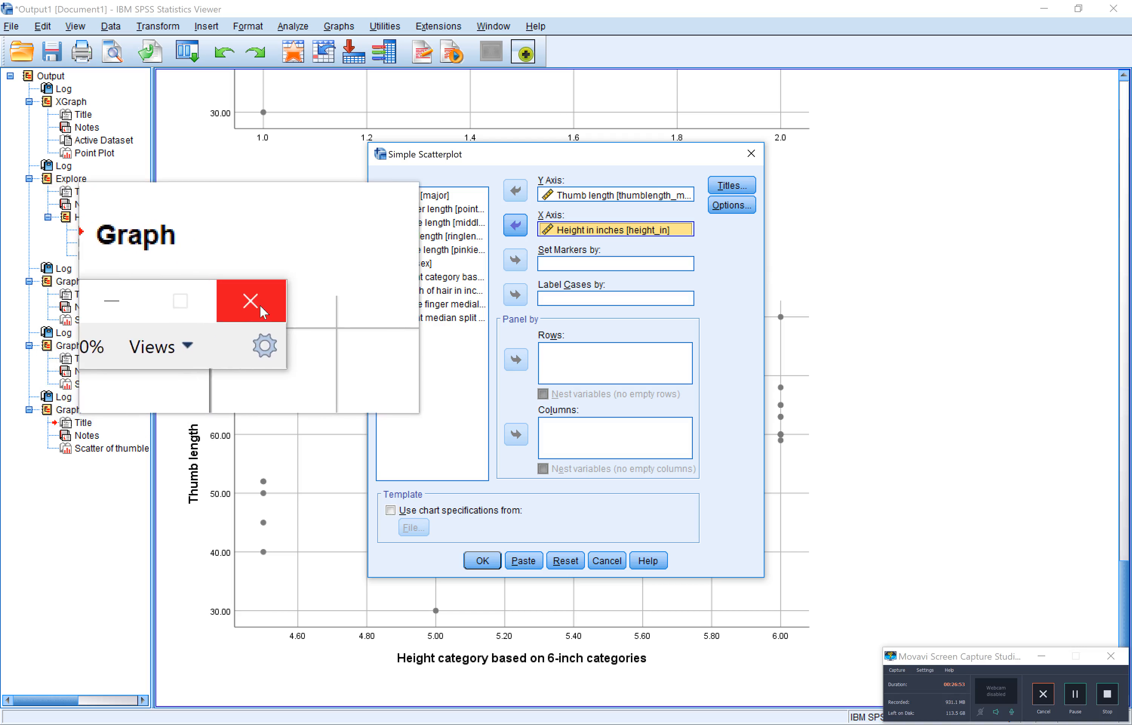
# Close the screen magnifier and generate the scatterplot of Thumb length against Height in inches
pyautogui.click(261, 304)
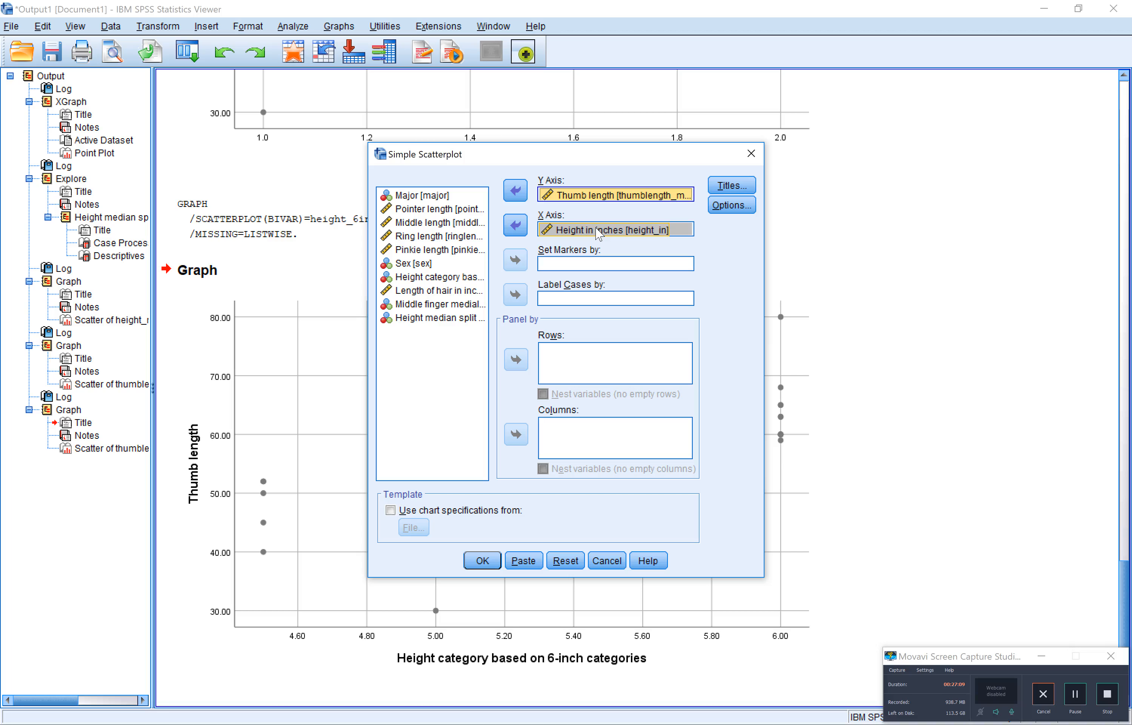
pyautogui.click(493, 562)
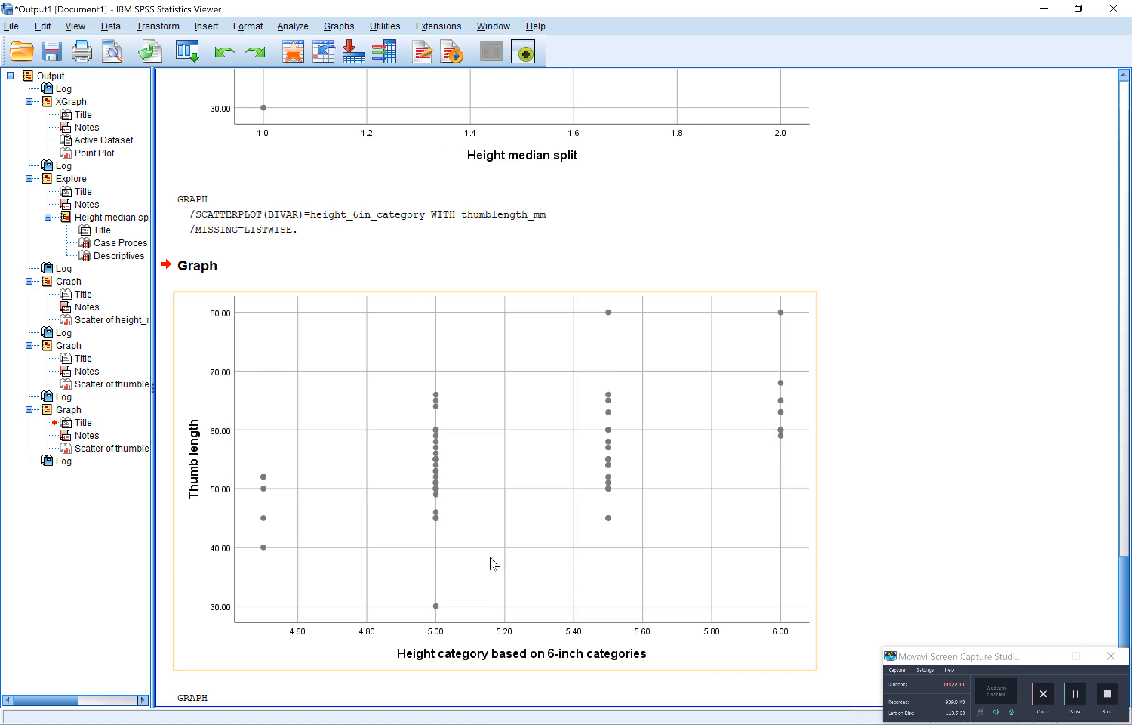
pyautogui.scroll(-6, 491, 559)
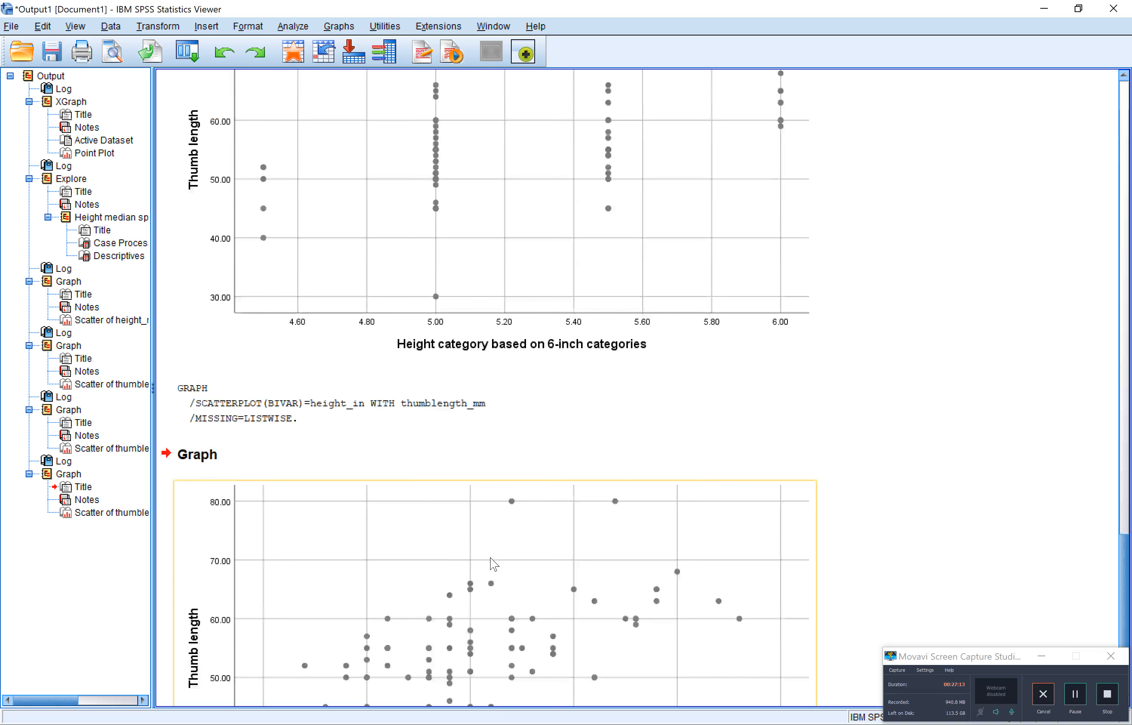
pyautogui.click(534, 543)
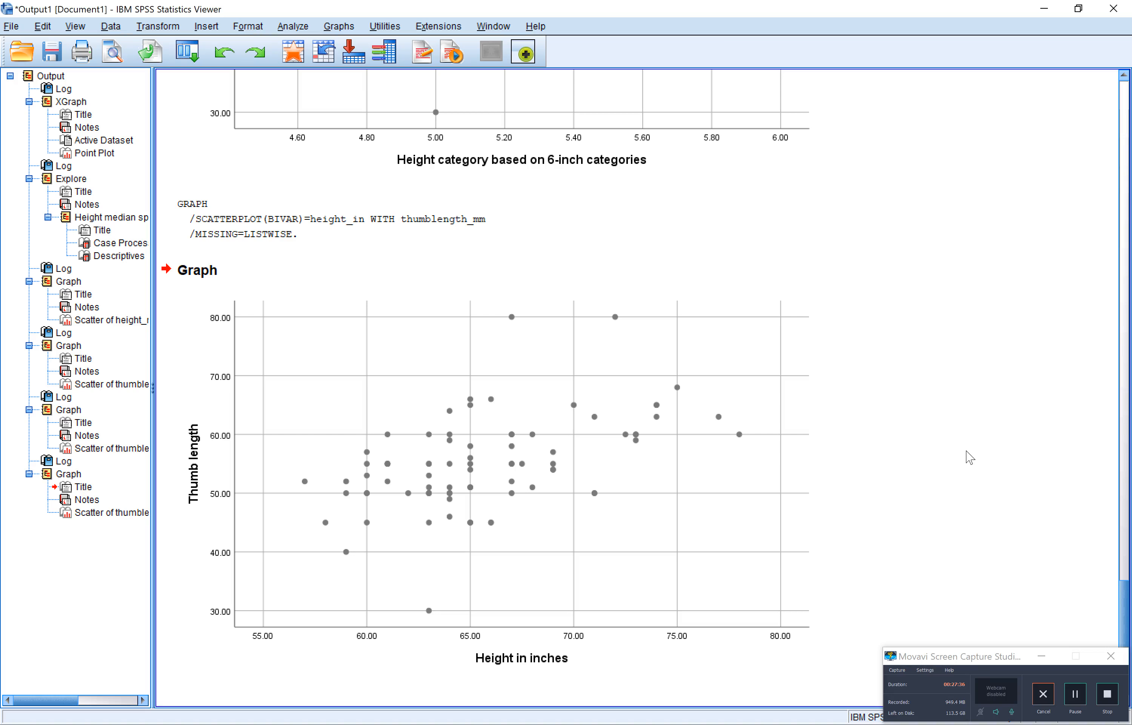
# Capture the output in Screen Sketch and underline the Height in inches title and the axis values 55 and 80 in blue
pyautogui.press('super+w')
pyautogui.click(970, 458)
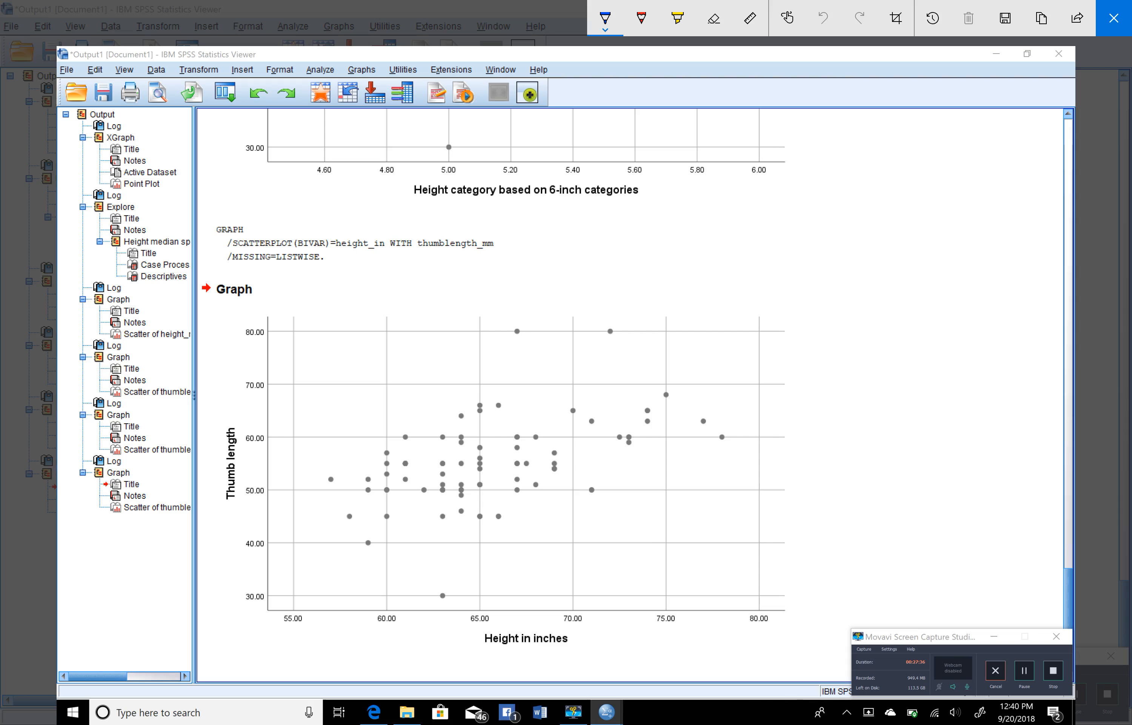
pyautogui.moveTo(482, 652); pyautogui.dragTo(575, 647)
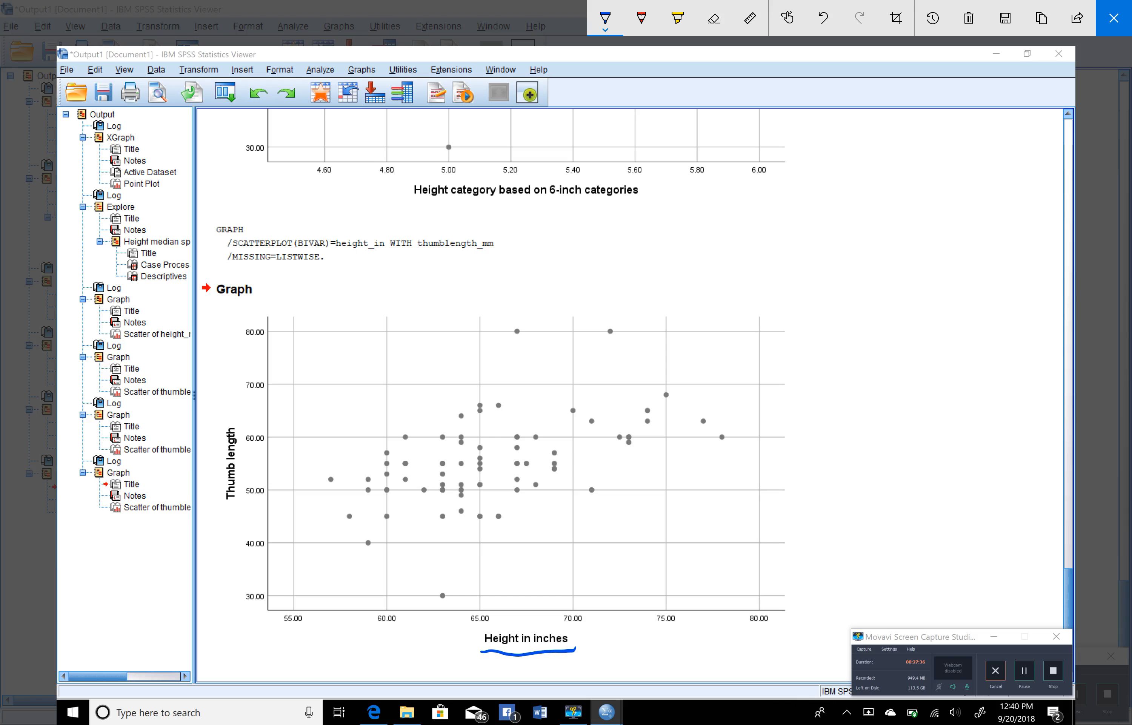
pyautogui.moveTo(281, 627); pyautogui.dragTo(305, 629)
pyautogui.moveTo(744, 631); pyautogui.dragTo(773, 629)
# Handwrite the blue labels Short, avg and Tall below the low end, middle and high end of the height axis
pyautogui.moveTo(274, 646)
pyautogui.mouseDown()
pyautogui.moveTo(260, 647)
pyautogui.moveTo(261, 670)
pyautogui.moveTo(313, 661)
pyautogui.moveTo(328, 673)
pyautogui.mouseUp()
pyautogui.moveTo(316, 664); pyautogui.dragTo(336, 662)
pyautogui.moveTo(514, 666)
pyautogui.mouseDown()
pyautogui.moveTo(527, 675)
pyautogui.moveTo(530, 664)
pyautogui.mouseUp()
pyautogui.moveTo(549, 662); pyautogui.dragTo(536, 680)
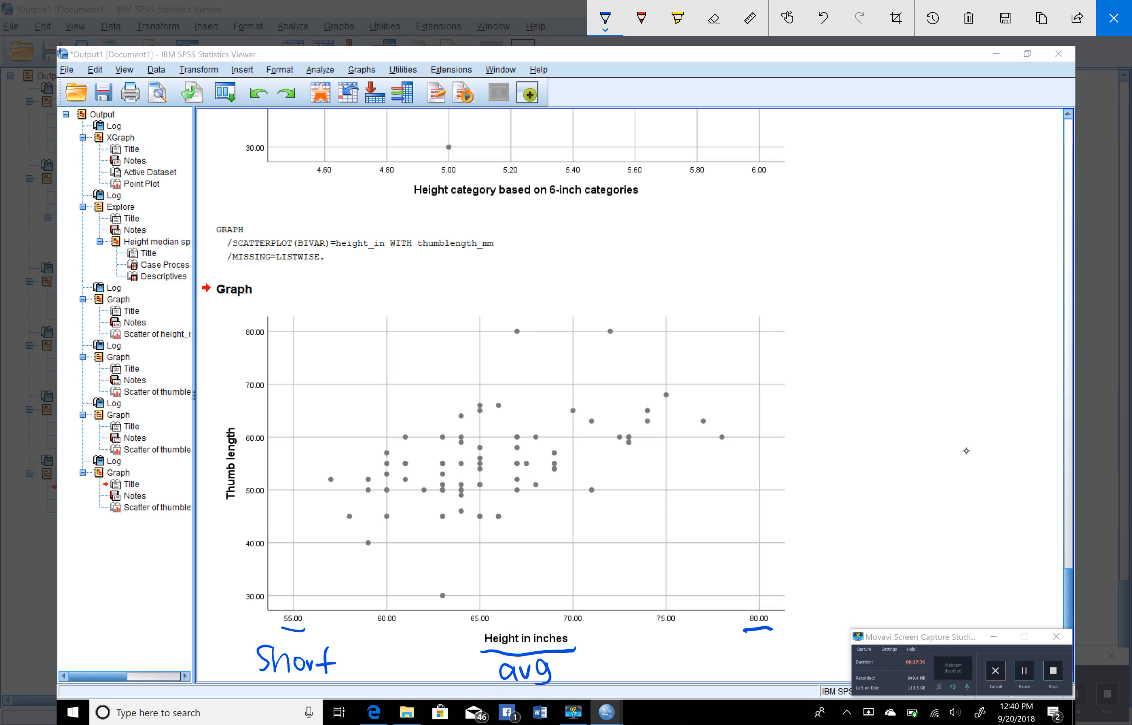
pyautogui.moveTo(723, 659)
pyautogui.mouseDown()
pyautogui.moveTo(745, 653)
pyautogui.moveTo(731, 679)
pyautogui.moveTo(761, 678)
pyautogui.mouseUp()
pyautogui.moveTo(775, 645); pyautogui.dragTo(775, 680)
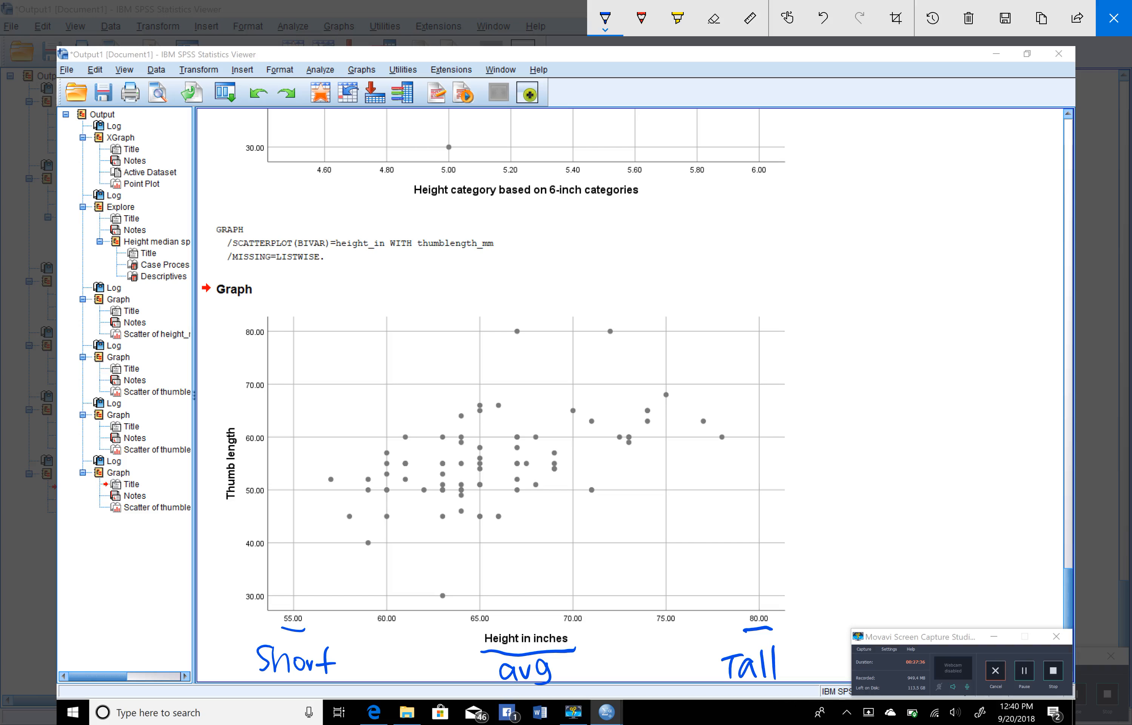
# Draw two blue arrows below the height axis, leading from Short to avg and from avg to Tall
pyautogui.moveTo(371, 659); pyautogui.dragTo(473, 655)
pyautogui.moveTo(455, 643)
pyautogui.mouseDown()
pyautogui.moveTo(473, 656)
pyautogui.moveTo(458, 668)
pyautogui.mouseUp()
pyautogui.moveTo(590, 660); pyautogui.dragTo(696, 664)
pyautogui.moveTo(679, 651)
pyautogui.mouseDown()
pyautogui.moveTo(697, 664)
pyautogui.moveTo(685, 677)
pyautogui.mouseUp()
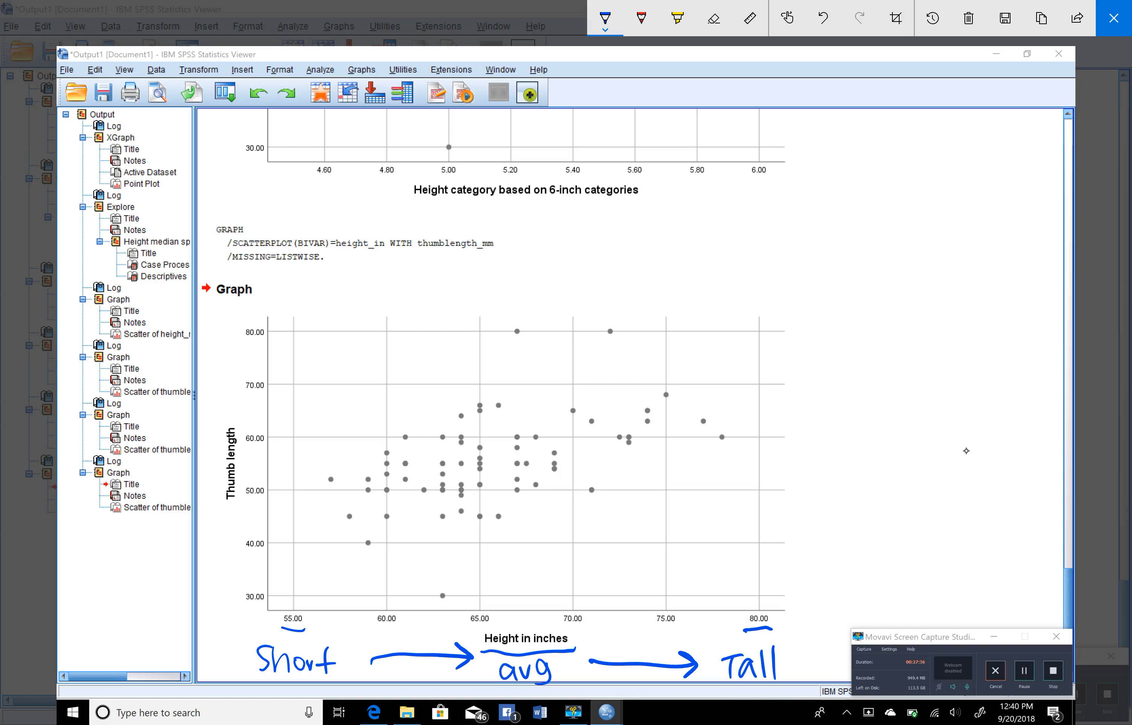
# Circle one short, one average-height and one tall data point in blue, and undo the three circles
pyautogui.moveTo(332, 471); pyautogui.dragTo(334, 471)
pyautogui.moveTo(725, 422)
pyautogui.mouseDown()
pyautogui.moveTo(736, 439)
pyautogui.moveTo(719, 430)
pyautogui.mouseUp()
pyautogui.moveTo(515, 458); pyautogui.dragTo(518, 464)
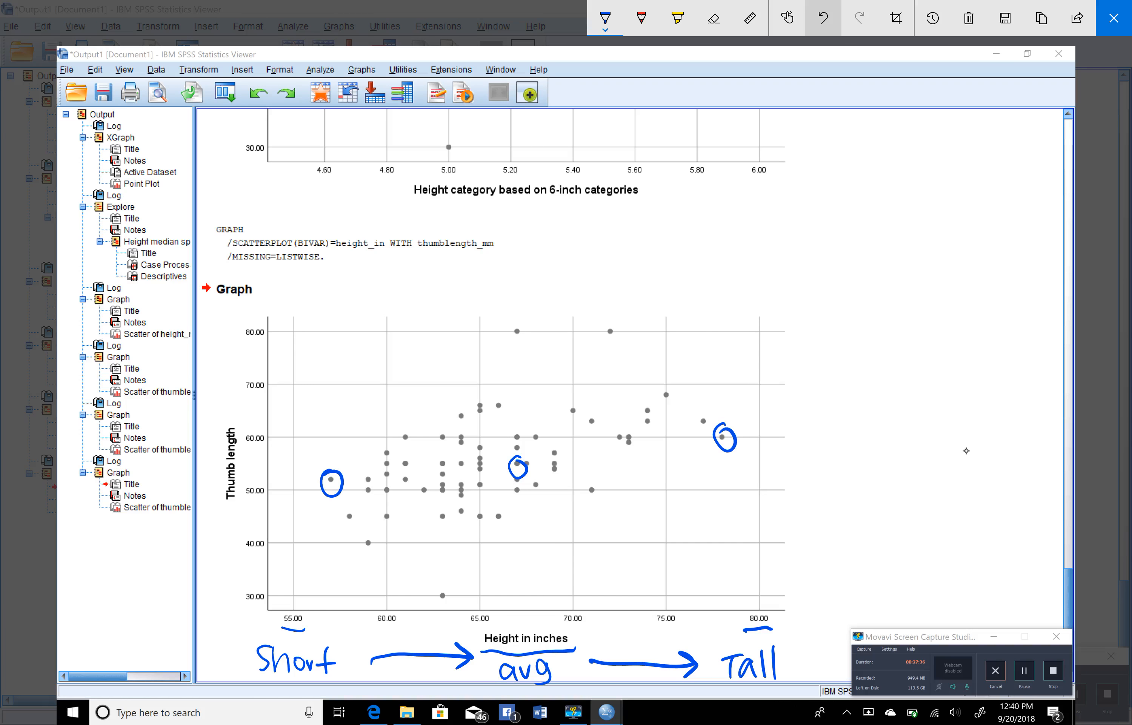
pyautogui.hotkey('ctrl', 'z')
pyautogui.hotkey('ctrl', 'z')
pyautogui.hotkey('ctrl', 'z')
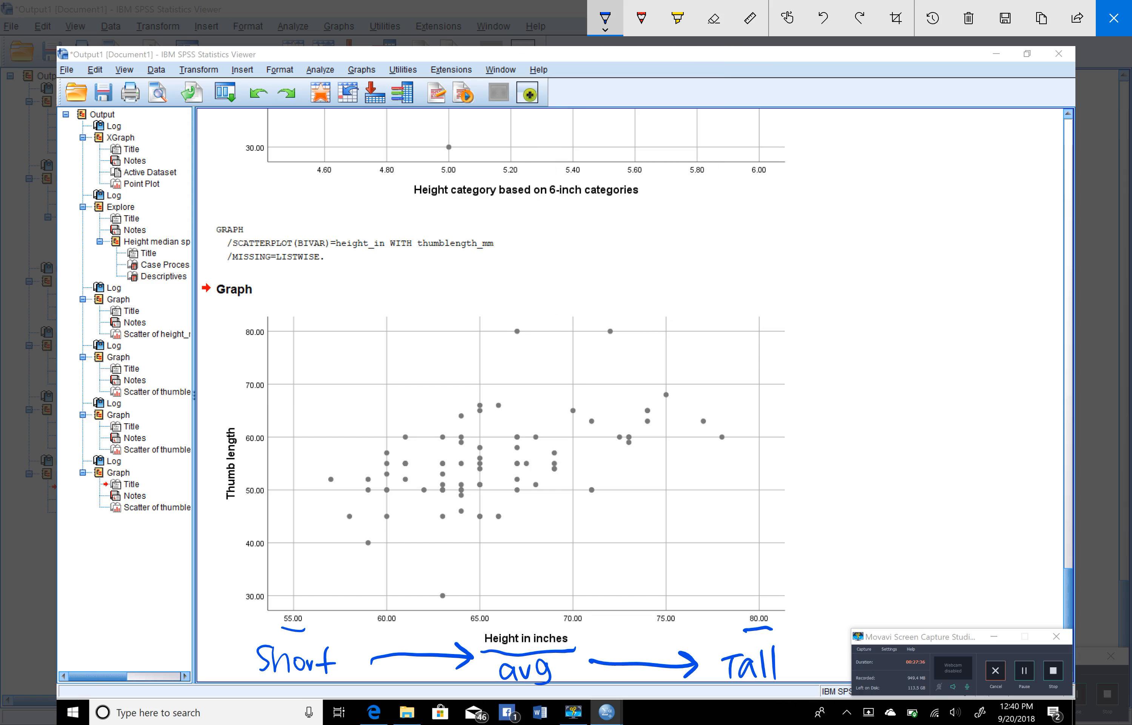
# Change the pen to red, write Y DV above the vertical axis, and underline its Thumb length title and the values 30 and 80
pyautogui.click(605, 18)
pyautogui.click(548, 129)
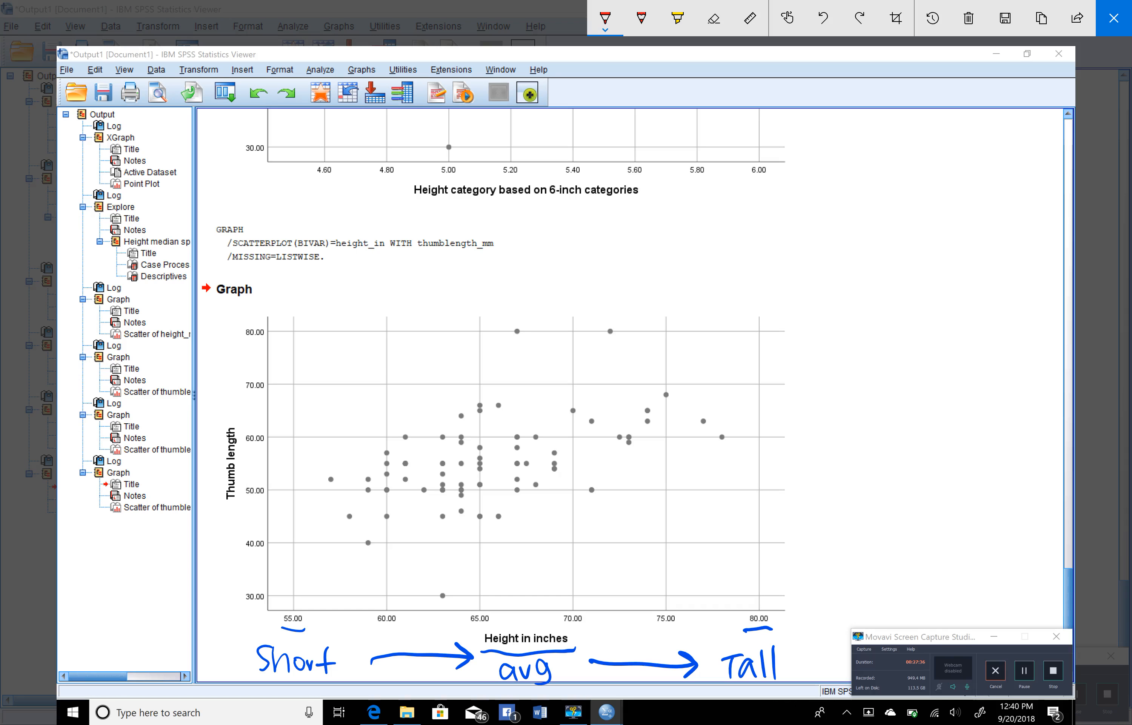
pyautogui.moveTo(215, 317)
pyautogui.mouseDown()
pyautogui.moveTo(221, 335)
pyautogui.moveTo(264, 300)
pyautogui.mouseUp()
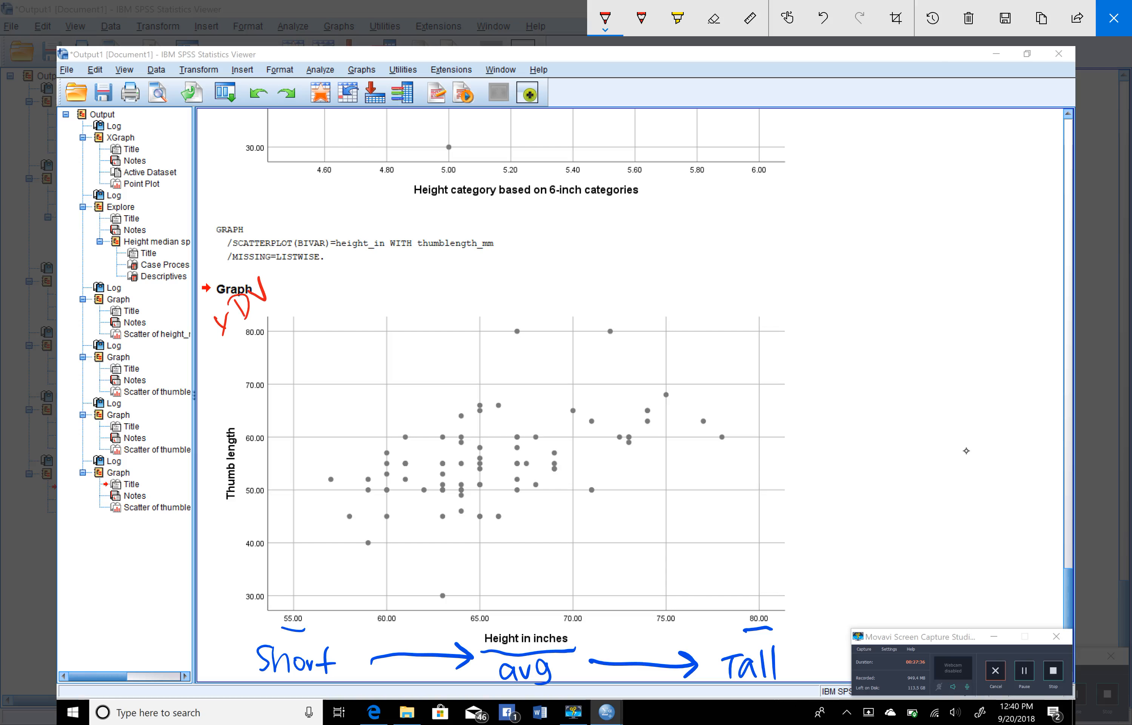
pyautogui.moveTo(237, 426); pyautogui.dragTo(234, 492)
pyautogui.moveTo(239, 606); pyautogui.dragTo(264, 601)
pyautogui.moveTo(243, 341); pyautogui.dragTo(271, 340)
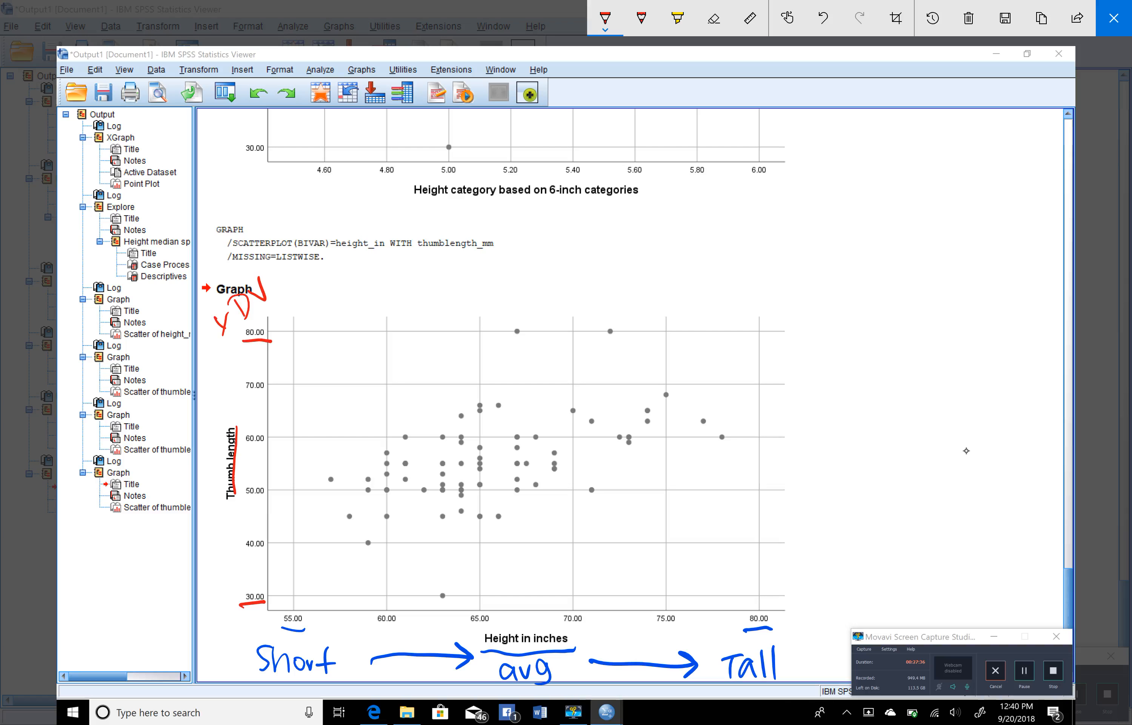
# Handwrite the red labels Short, avg and Long at the low end, middle and high end of the thumb length axis
pyautogui.moveTo(214, 599)
pyautogui.mouseDown()
pyautogui.moveTo(200, 618)
pyautogui.moveTo(223, 607)
pyautogui.moveTo(249, 557)
pyautogui.moveTo(237, 574)
pyautogui.mouseUp()
pyautogui.moveTo(212, 357)
pyautogui.mouseDown()
pyautogui.moveTo(216, 374)
pyautogui.moveTo(256, 365)
pyautogui.moveTo(241, 379)
pyautogui.mouseUp()
pyautogui.moveTo(202, 459)
pyautogui.mouseDown()
pyautogui.moveTo(196, 470)
pyautogui.moveTo(213, 469)
pyautogui.moveTo(230, 439)
pyautogui.moveTo(218, 479)
pyautogui.mouseUp()
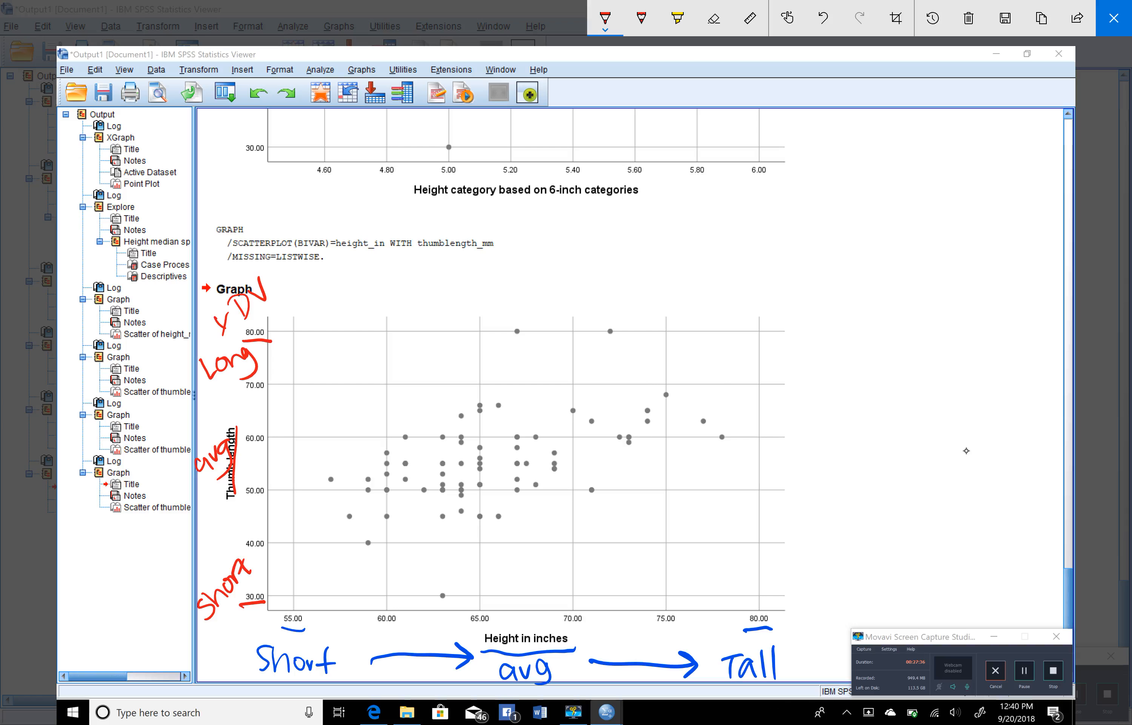
# Circle the lowest point, the mid-range points above it and the two highest points in red, and draw arrows from Short through avg to Long
pyautogui.moveTo(450, 586); pyautogui.dragTo(436, 586)
pyautogui.moveTo(451, 467)
pyautogui.mouseDown()
pyautogui.moveTo(437, 479)
pyautogui.moveTo(448, 461)
pyautogui.mouseUp()
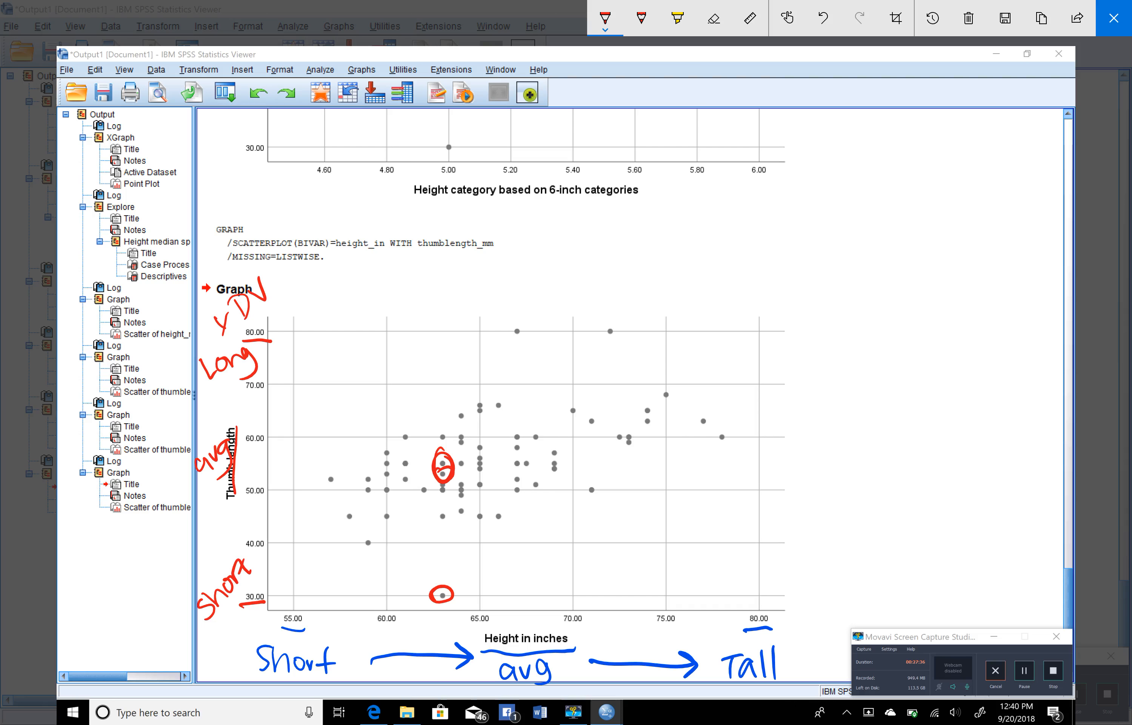
pyautogui.moveTo(518, 325); pyautogui.dragTo(513, 335)
pyautogui.moveTo(610, 328)
pyautogui.mouseDown()
pyautogui.moveTo(615, 336)
pyautogui.moveTo(610, 325)
pyautogui.mouseUp()
pyautogui.moveTo(208, 574); pyautogui.dragTo(213, 500)
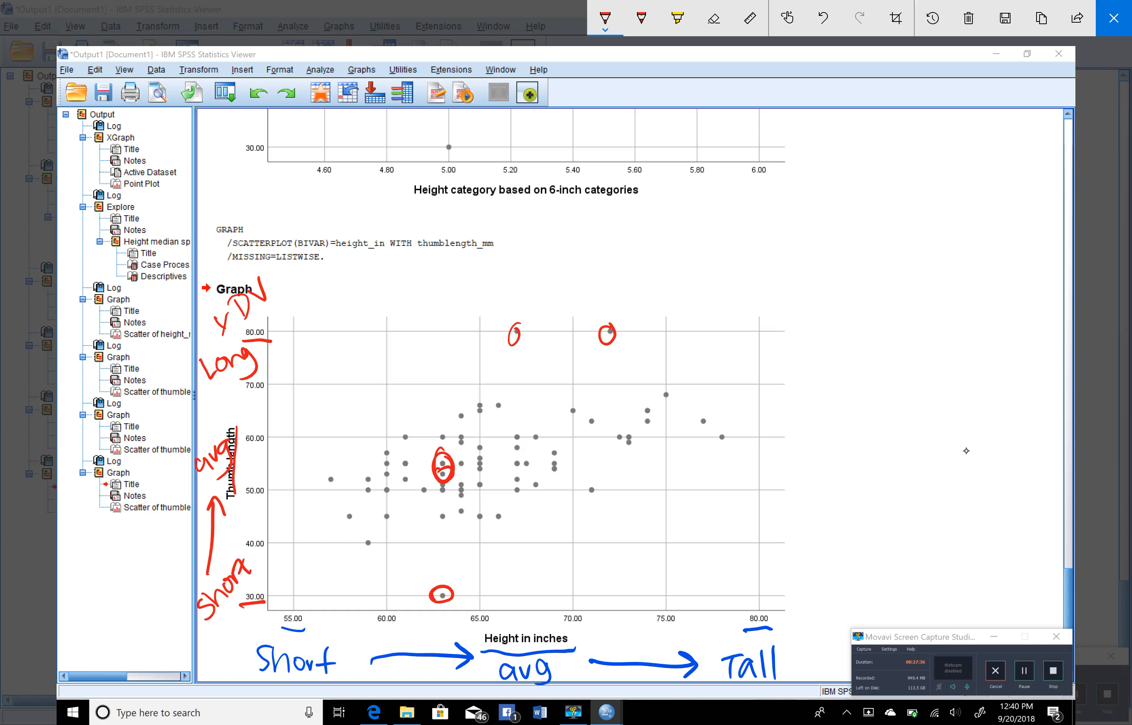
pyautogui.moveTo(215, 419)
pyautogui.mouseDown()
pyautogui.moveTo(222, 383)
pyautogui.moveTo(235, 397)
pyautogui.mouseUp()
# Undo the red arrows along the thumb length axis and the red circles around the data points
pyautogui.click(824, 18)
pyautogui.click(823, 18)
pyautogui.click(824, 18)
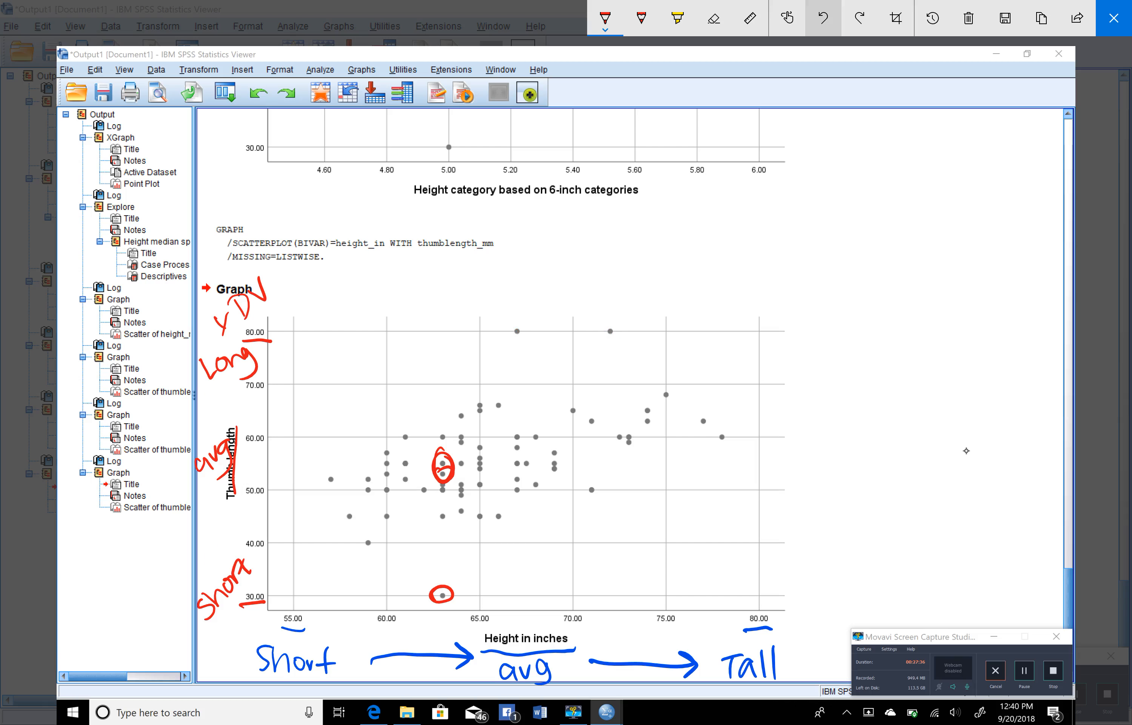
pyautogui.click(824, 18)
pyautogui.click(824, 18)
pyautogui.click(824, 18)
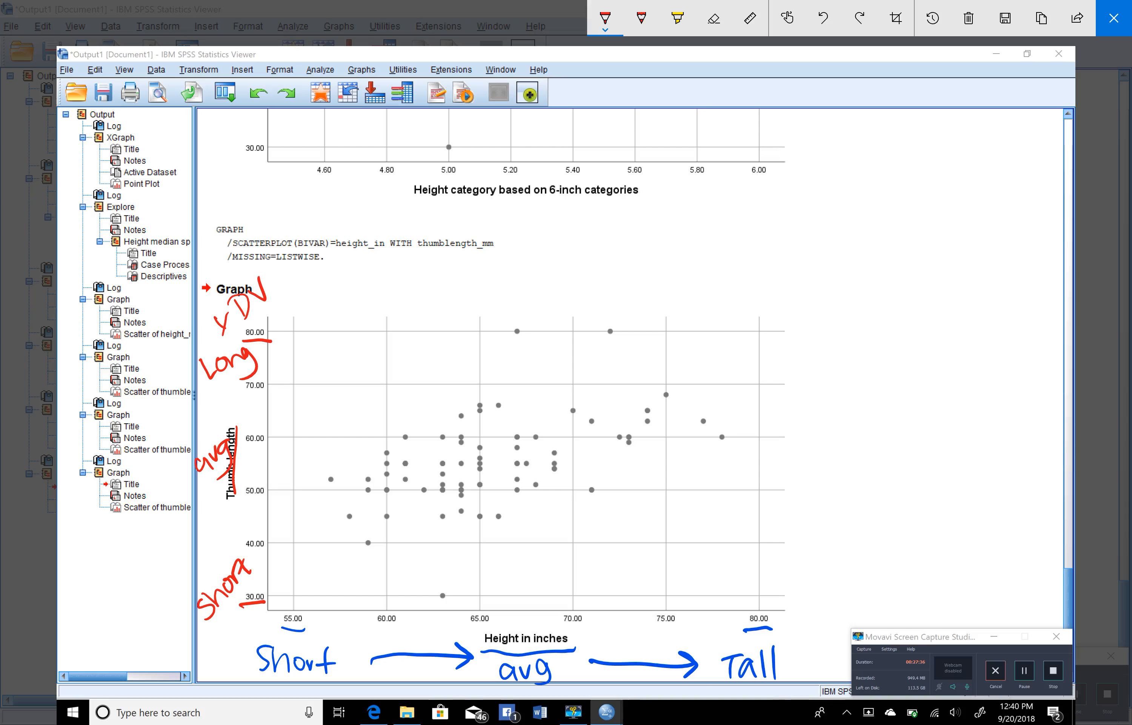
# Circle the Thumb length and Height in inches axis titles with the yellow highlighter, and mark the height axis at about 59
pyautogui.click(678, 18)
pyautogui.moveTo(236, 402)
pyautogui.mouseDown()
pyautogui.moveTo(210, 503)
pyautogui.moveTo(217, 393)
pyautogui.mouseUp()
pyautogui.moveTo(573, 630)
pyautogui.mouseDown()
pyautogui.moveTo(508, 617)
pyautogui.moveTo(575, 662)
pyautogui.moveTo(551, 618)
pyautogui.mouseUp()
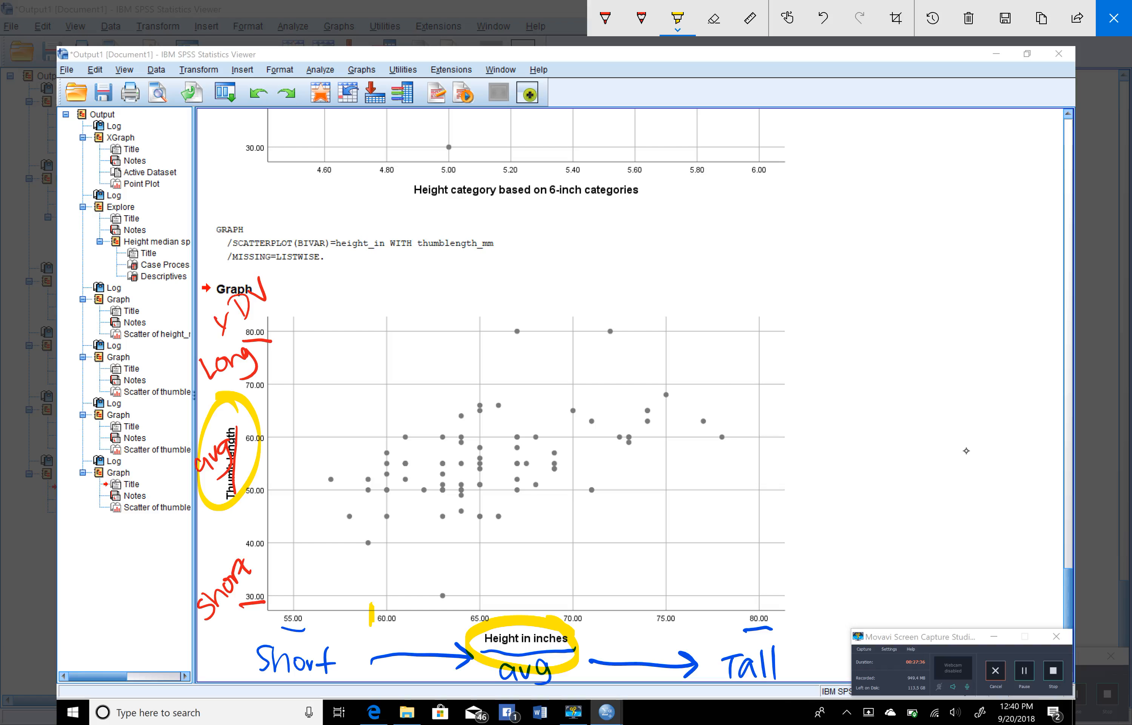
# Highlight the three points above the 59-inch mark with yellow circles, and erase the arrow leading up to them
pyautogui.moveTo(371, 603)
pyautogui.mouseDown()
pyautogui.moveTo(368, 550)
pyautogui.moveTo(376, 562)
pyautogui.moveTo(360, 547)
pyautogui.moveTo(374, 533)
pyautogui.mouseUp()
pyautogui.moveTo(371, 483)
pyautogui.mouseDown()
pyautogui.moveTo(376, 497)
pyautogui.moveTo(363, 464)
pyautogui.moveTo(375, 478)
pyautogui.mouseUp()
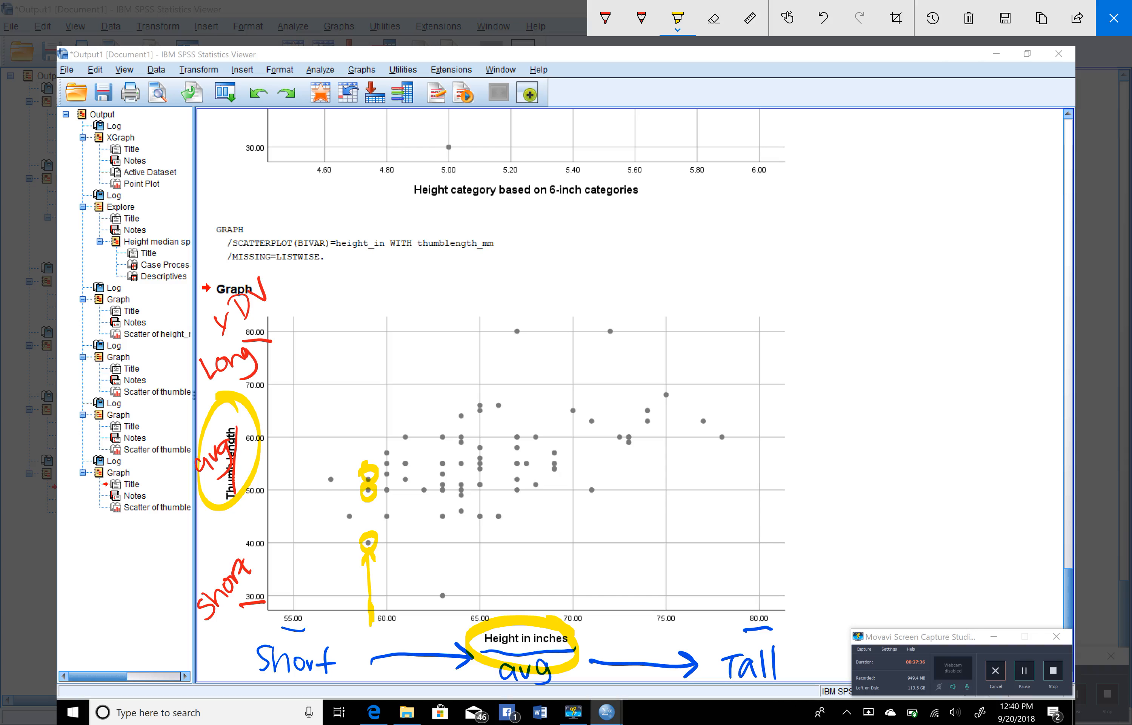
pyautogui.click(714, 19)
pyautogui.click(370, 580)
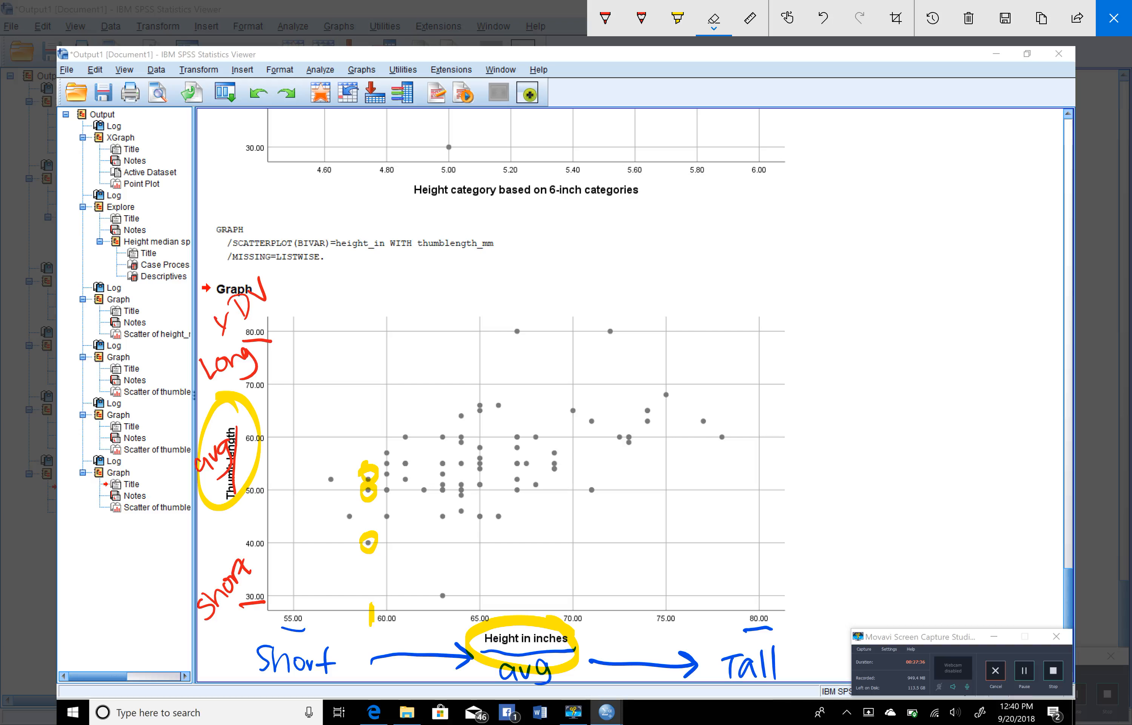
# Set the pencil color to yellow and draw a thin bracket joining the highest and lowest of the three circled points
pyautogui.click(678, 19)
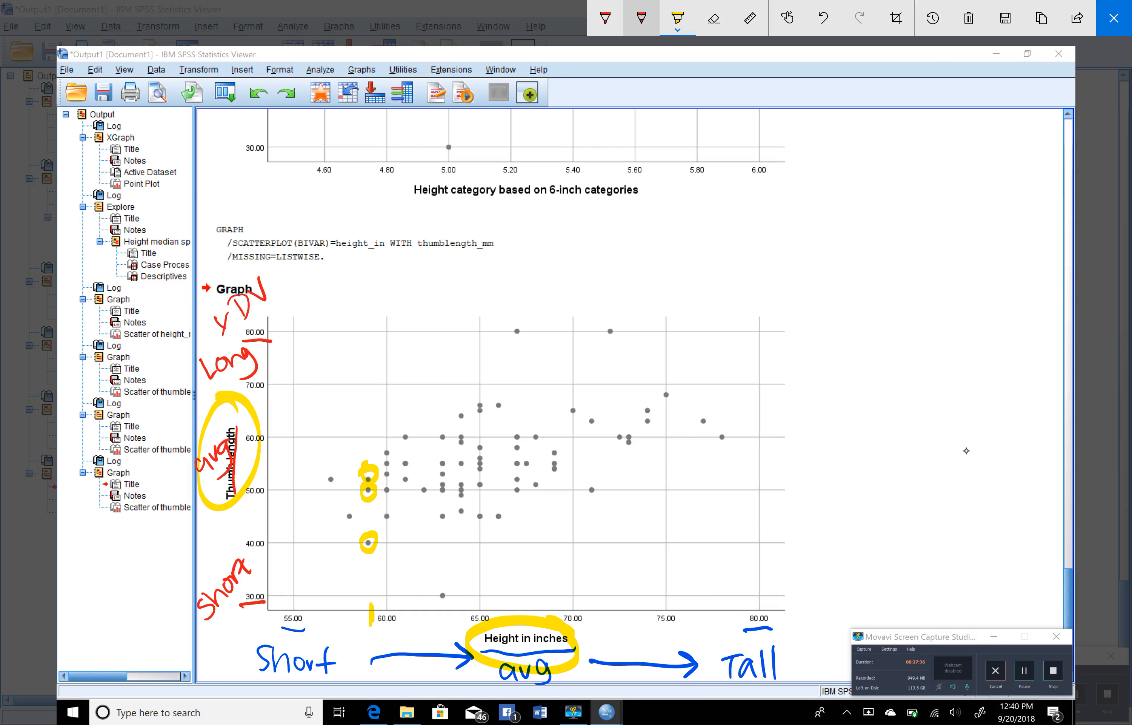
pyautogui.click(642, 18)
pyautogui.click(641, 18)
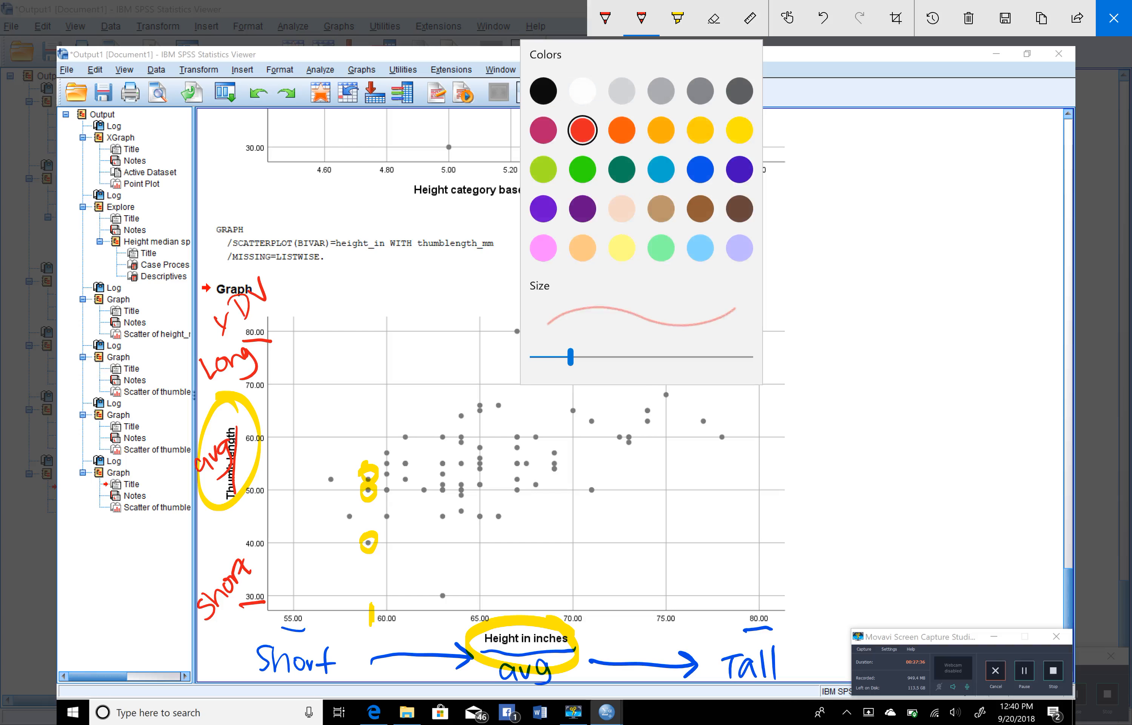
pyautogui.click(700, 129)
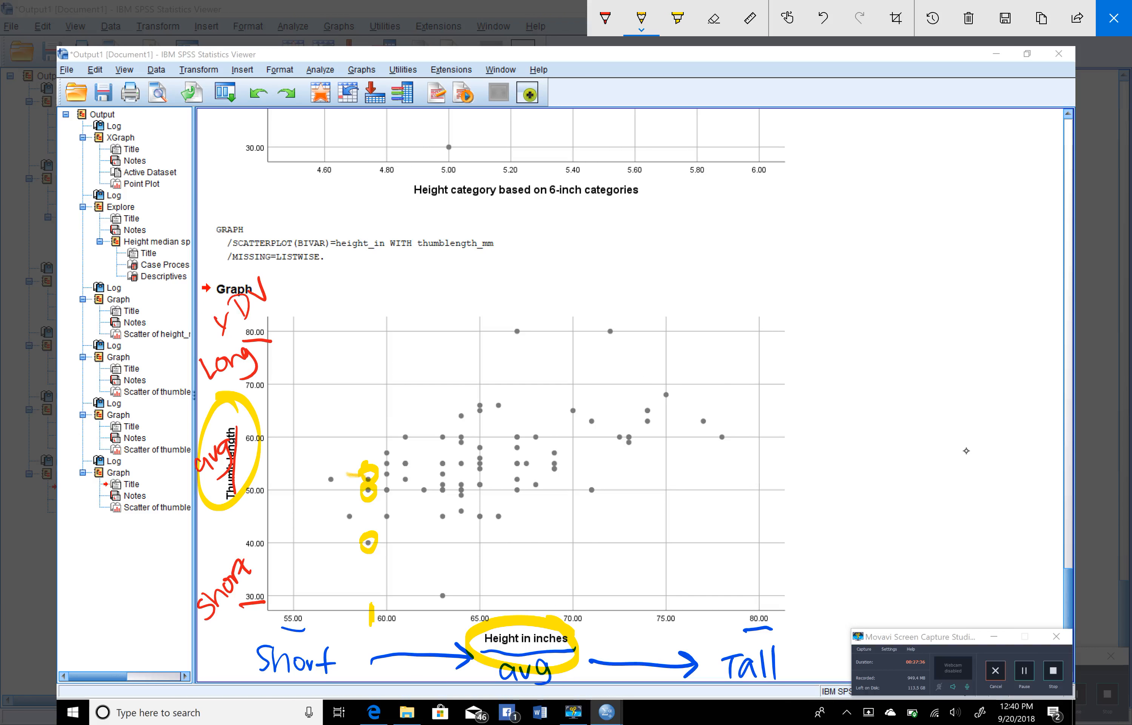
pyautogui.moveTo(349, 475); pyautogui.dragTo(347, 532)
# Write 40 in red beside the lowest circled point, and annotate the other two circled points in red
pyautogui.click(605, 19)
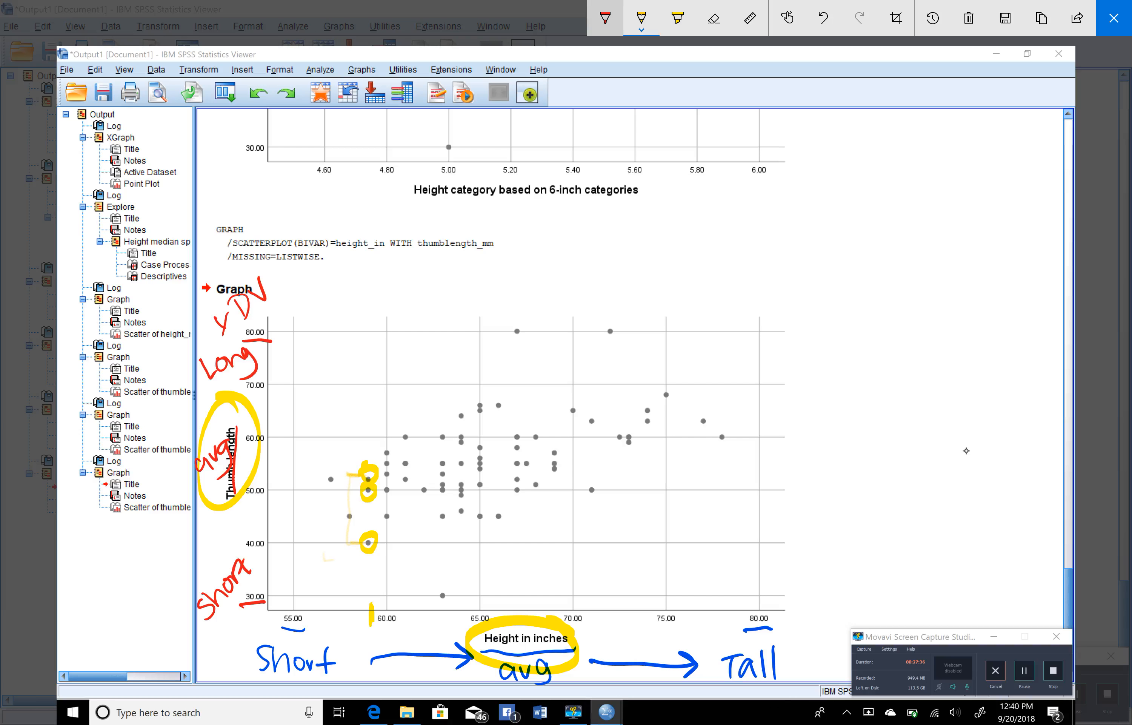
pyautogui.moveTo(328, 550)
pyautogui.mouseDown()
pyautogui.moveTo(341, 577)
pyautogui.moveTo(350, 551)
pyautogui.mouseUp()
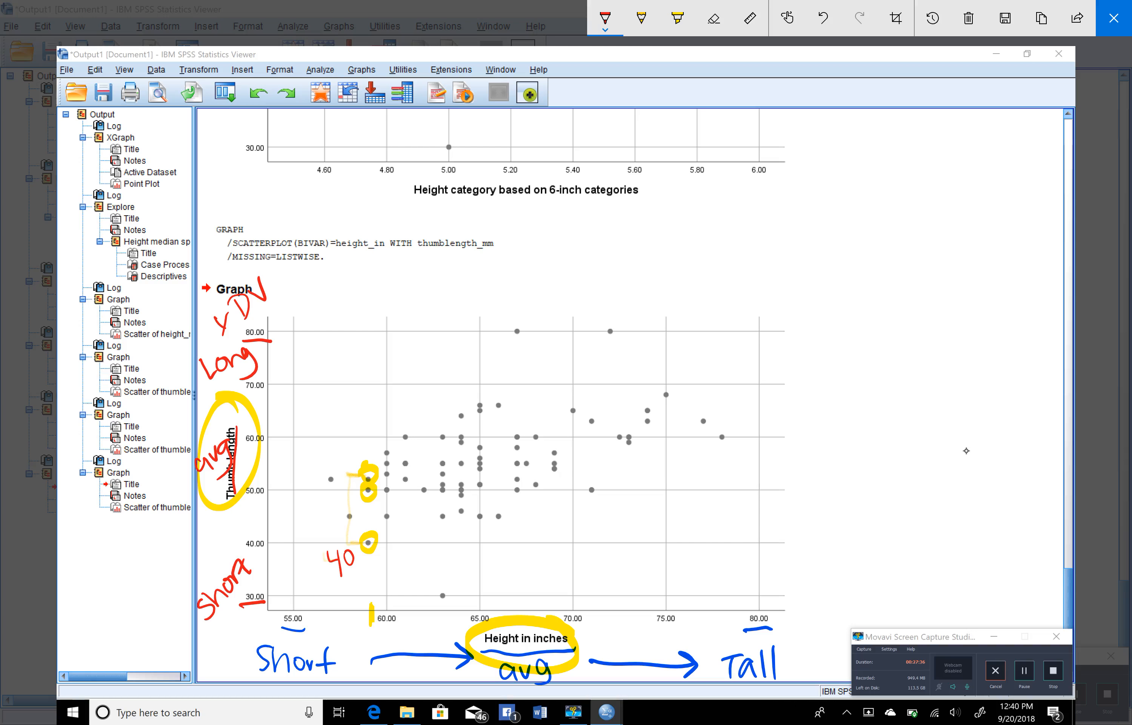
pyautogui.moveTo(349, 447)
pyautogui.mouseDown()
pyautogui.moveTo(350, 470)
pyautogui.moveTo(373, 454)
pyautogui.mouseUp()
pyautogui.moveTo(365, 503); pyautogui.dragTo(383, 505)
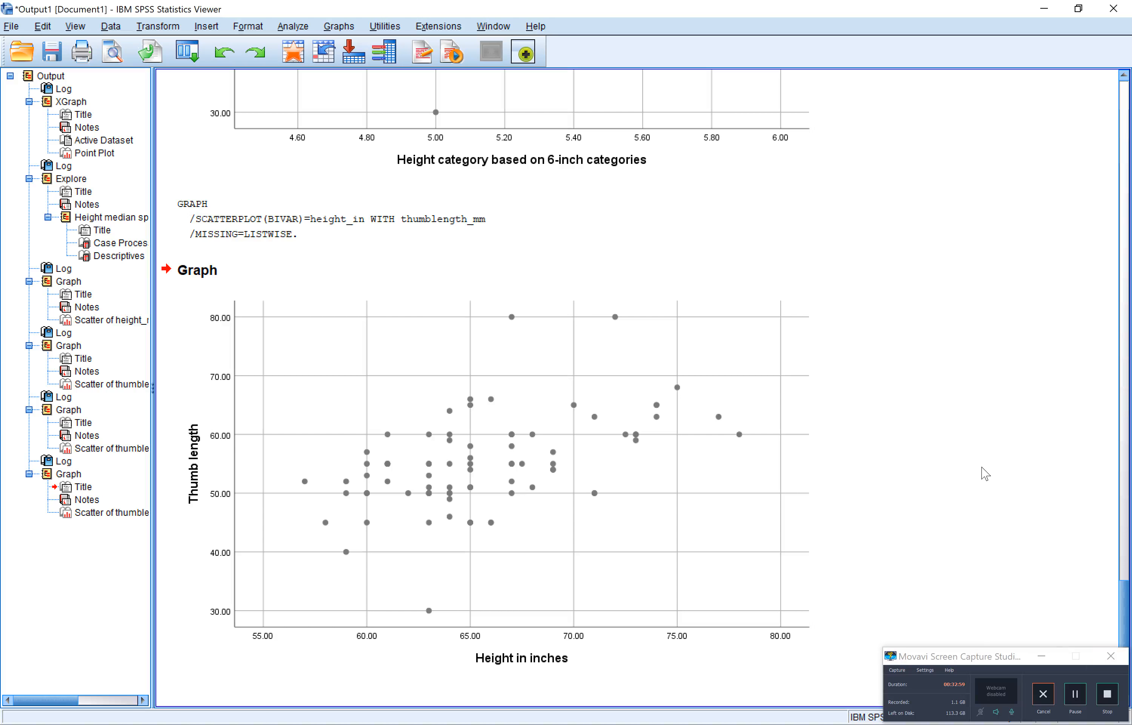
# Review the output from the median split dot plot and Descriptives table through each scatterplot to the Height in inches one
pyautogui.scroll(10, 983, 473)
pyautogui.scroll(10, 984, 472)
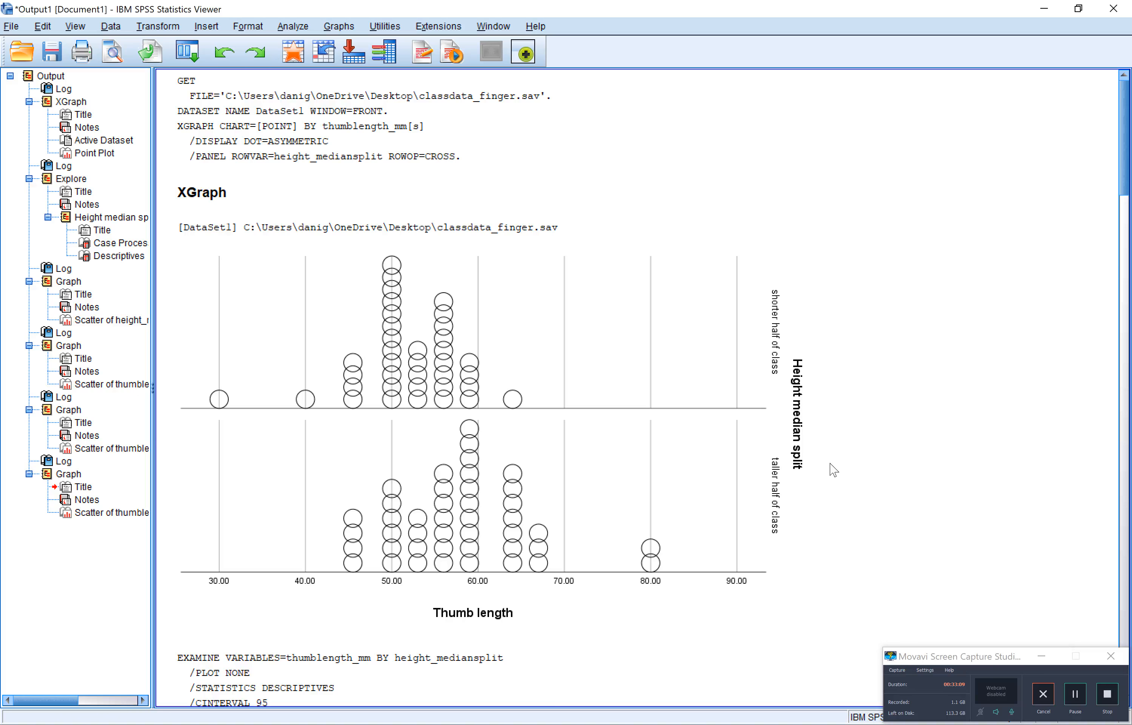
pyautogui.scroll(-15, 833, 470)
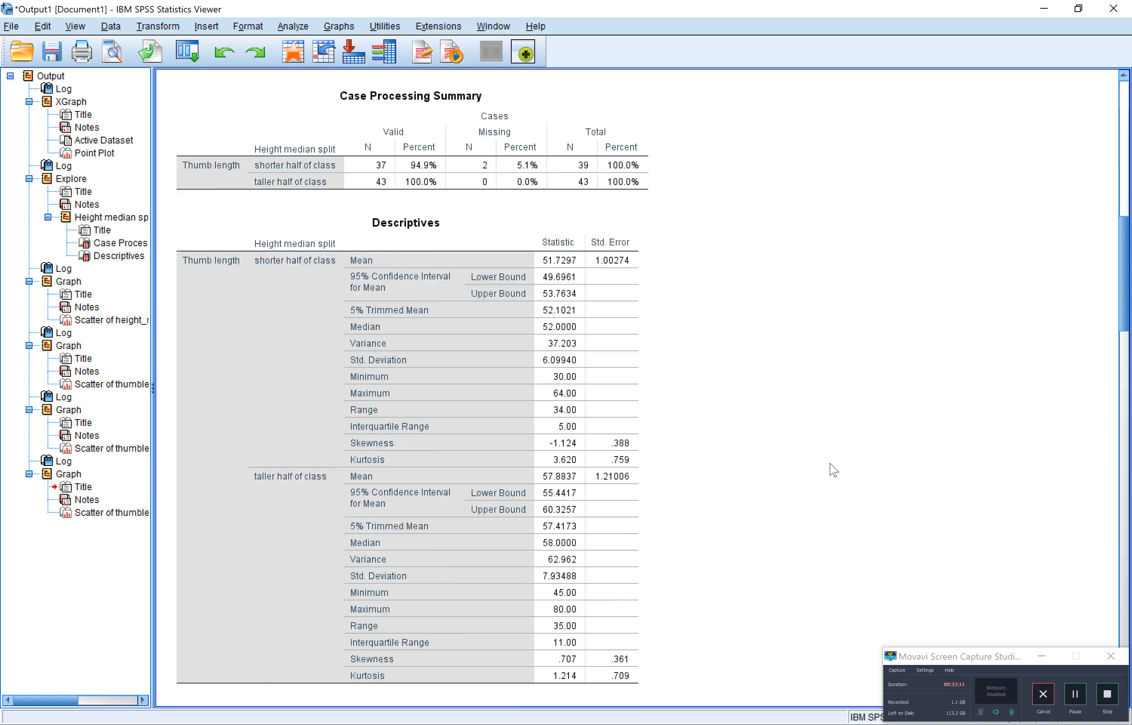
pyautogui.scroll(-3, 833, 470)
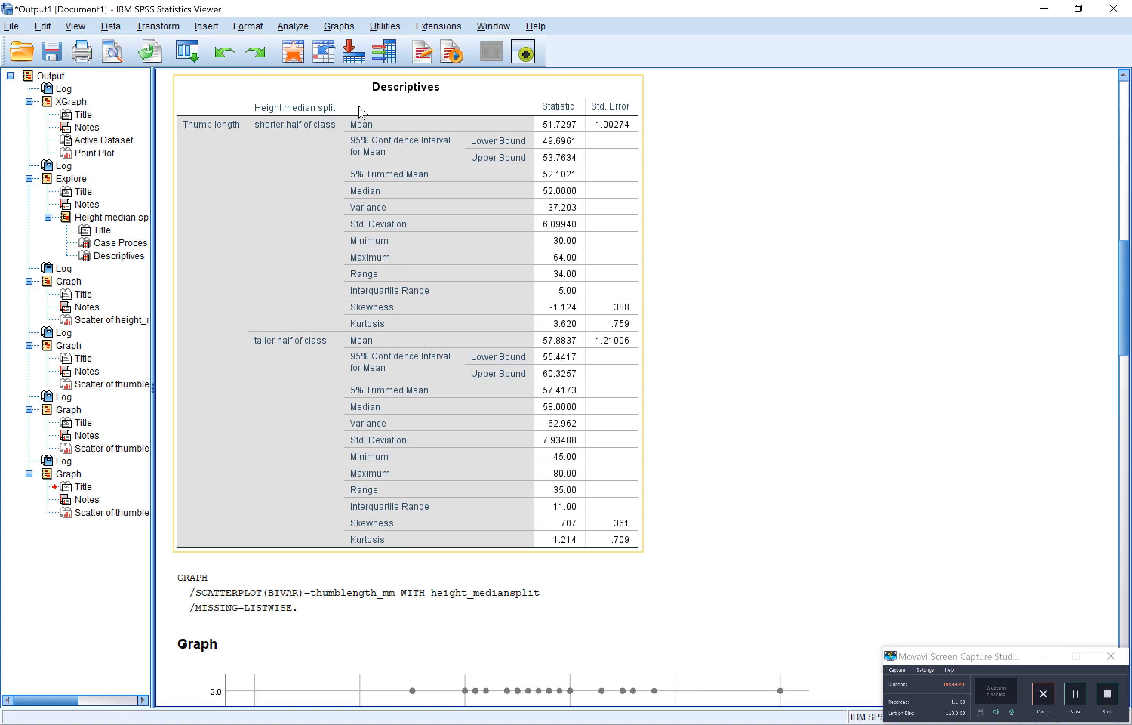
pyautogui.click(732, 260)
pyautogui.scroll(-10, 733, 260)
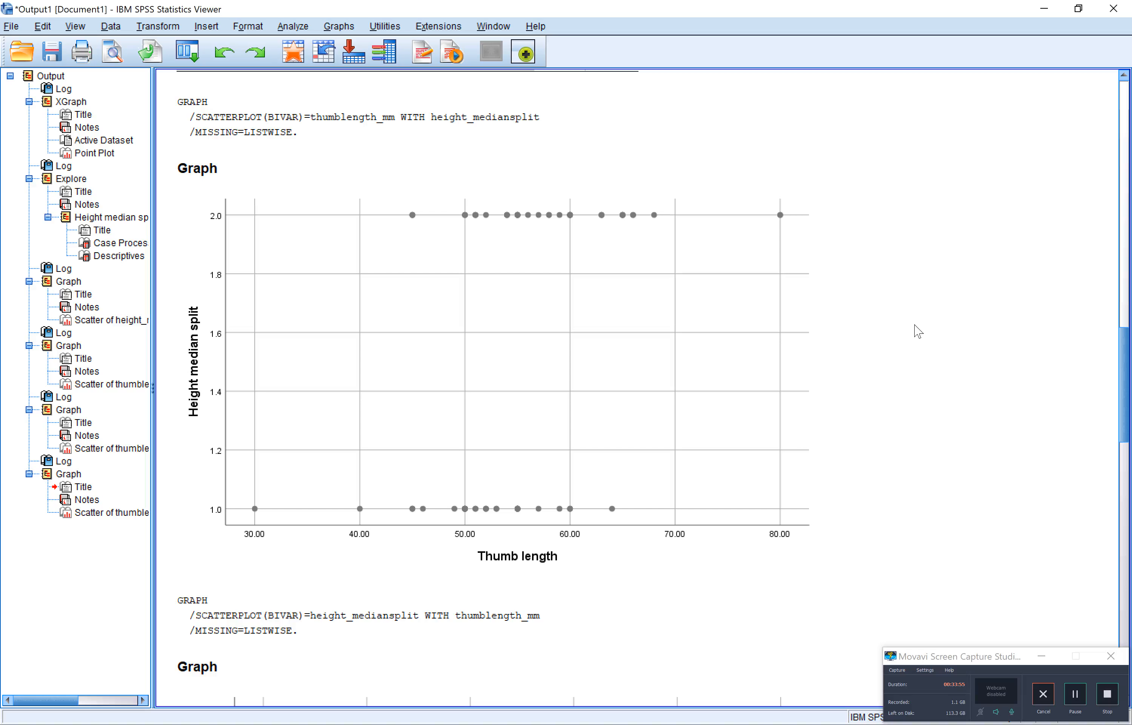
pyautogui.scroll(-10, 918, 331)
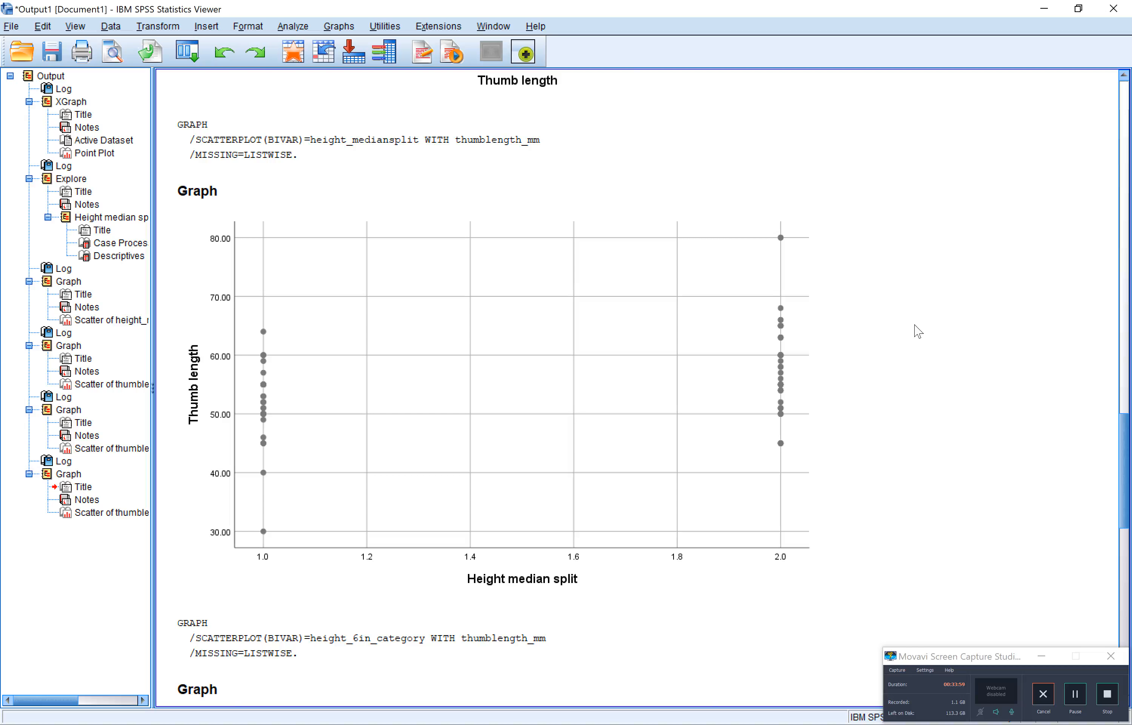
pyautogui.scroll(-12, 918, 331)
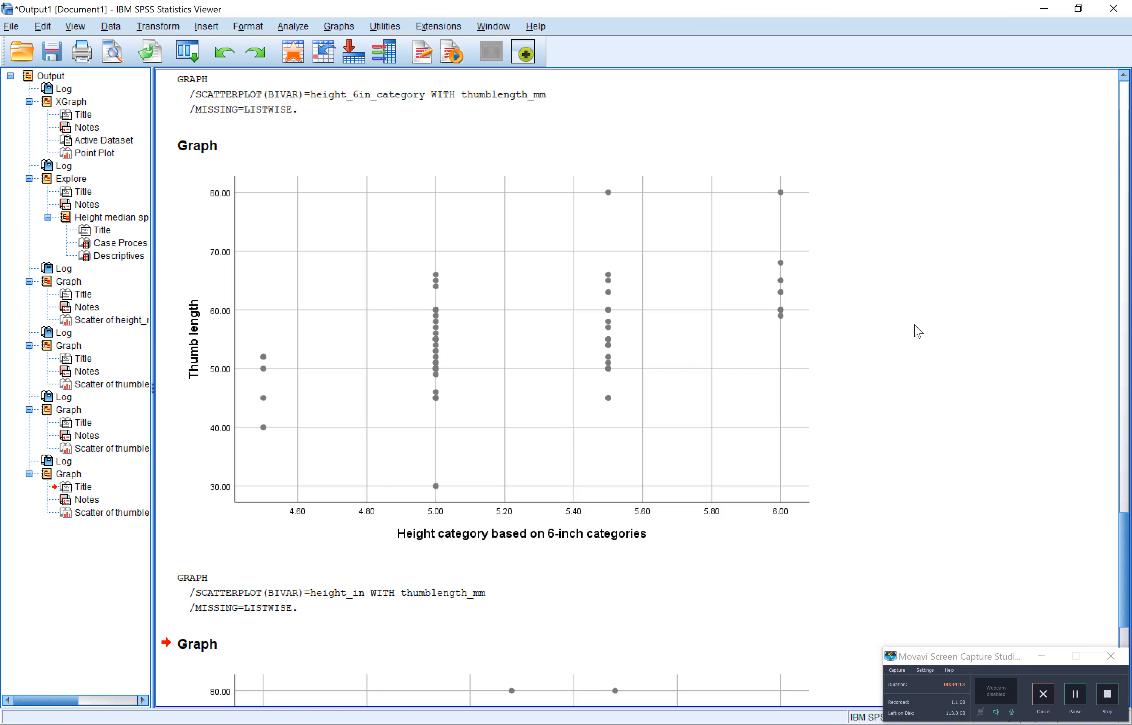
pyautogui.scroll(-5, 918, 331)
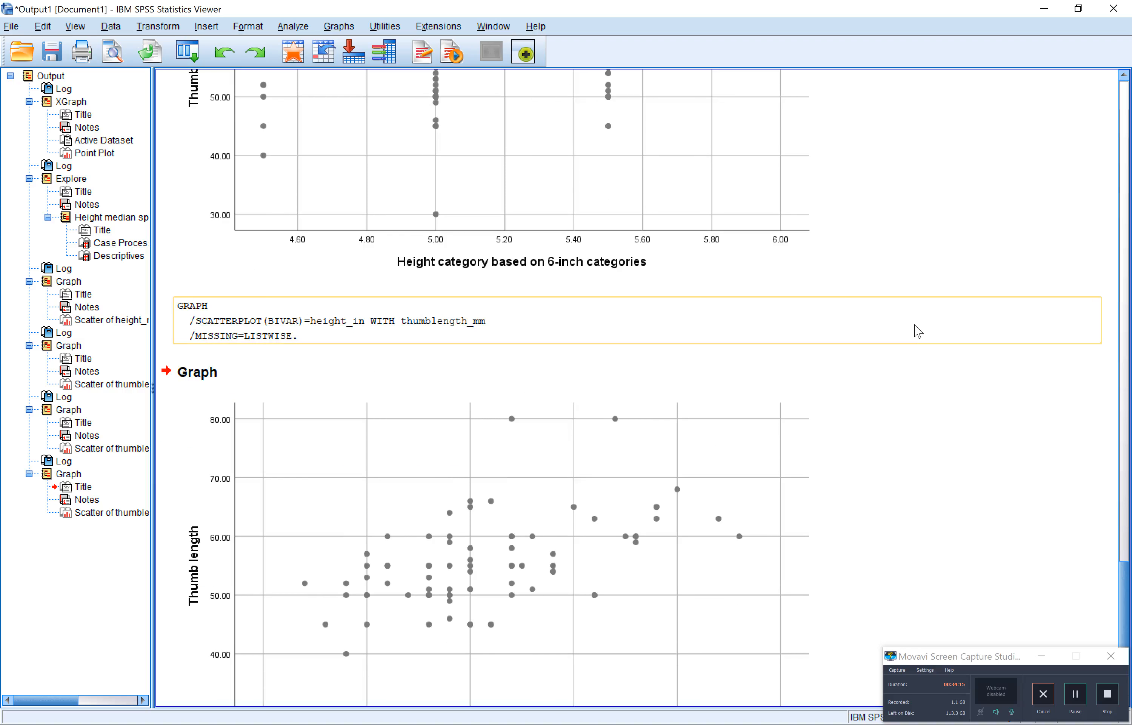
pyautogui.scroll(-2, 919, 330)
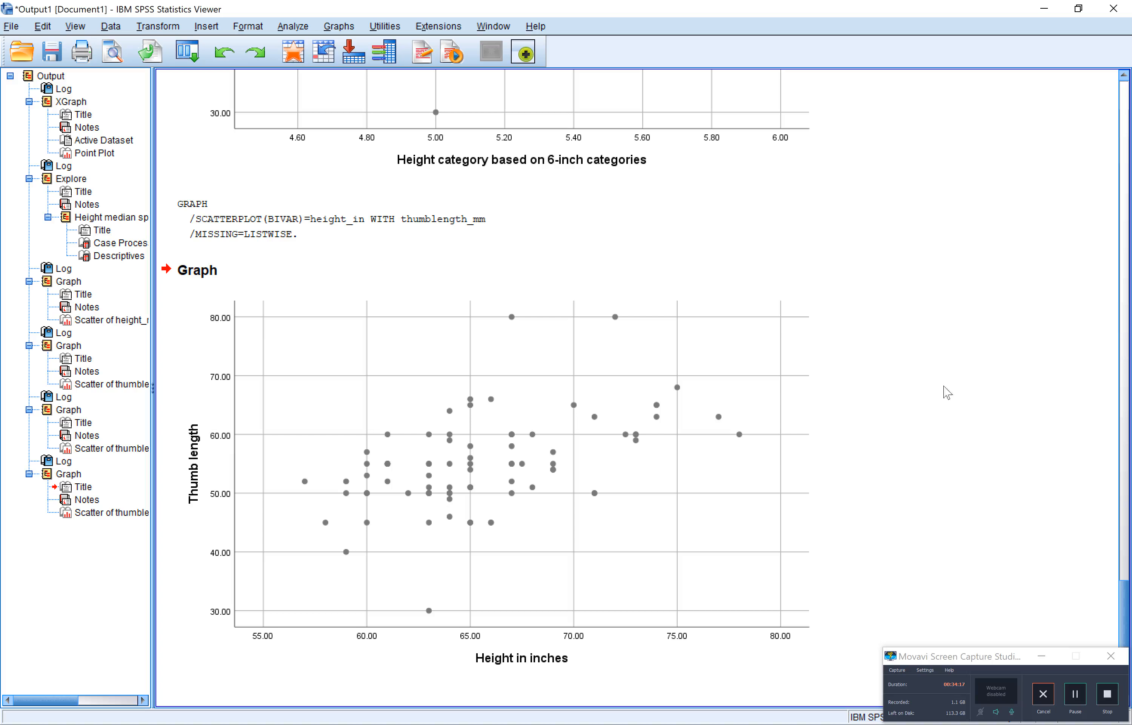